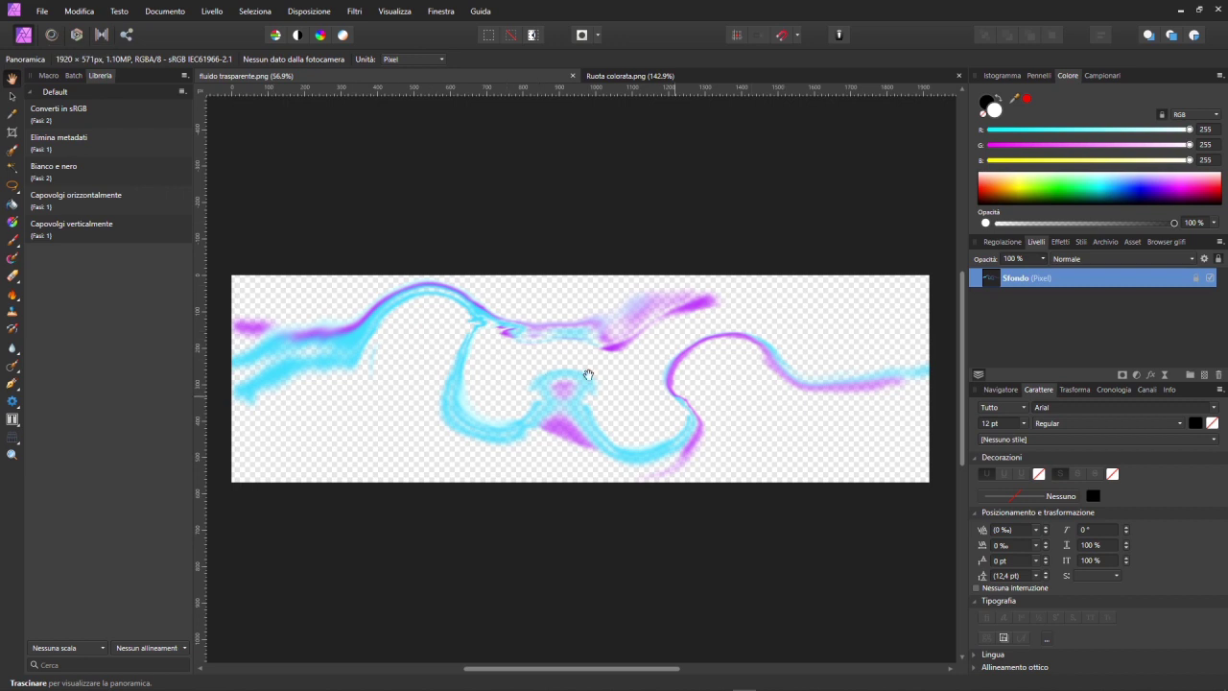
View the Ruota colorata.png gear image, then return to fluido trasparente.png
{"action": "left_click", "coordinate": [625, 79]}
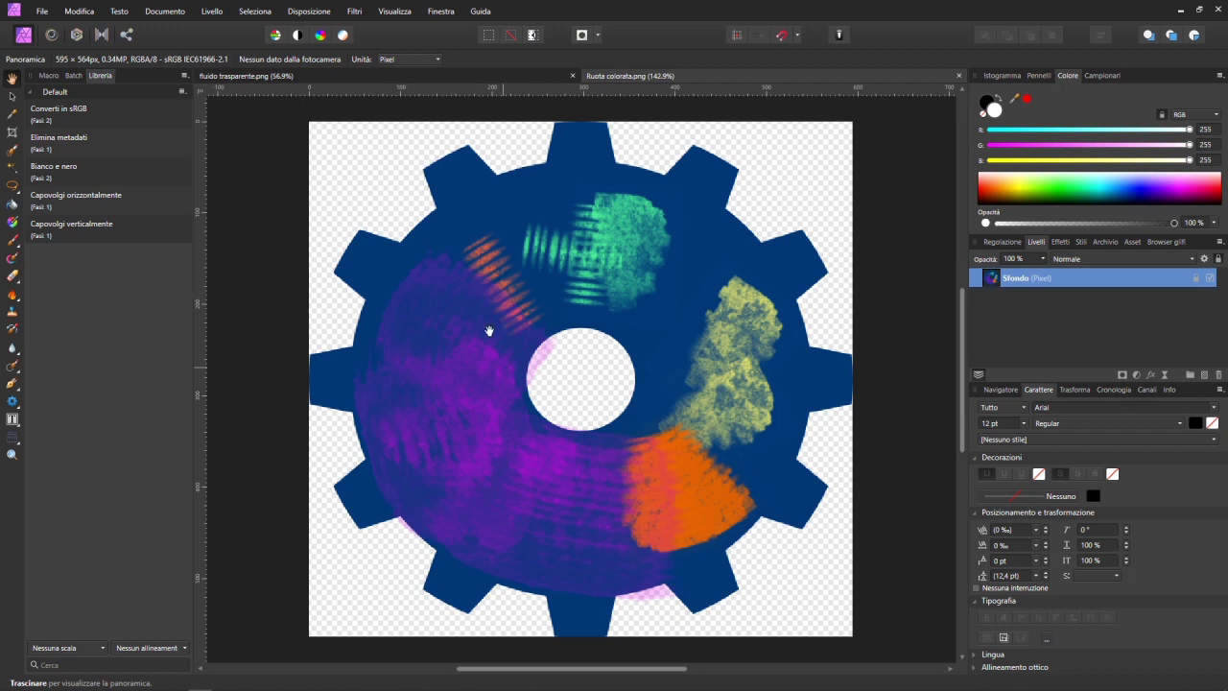
{"action": "left_click", "coordinate": [373, 75]}
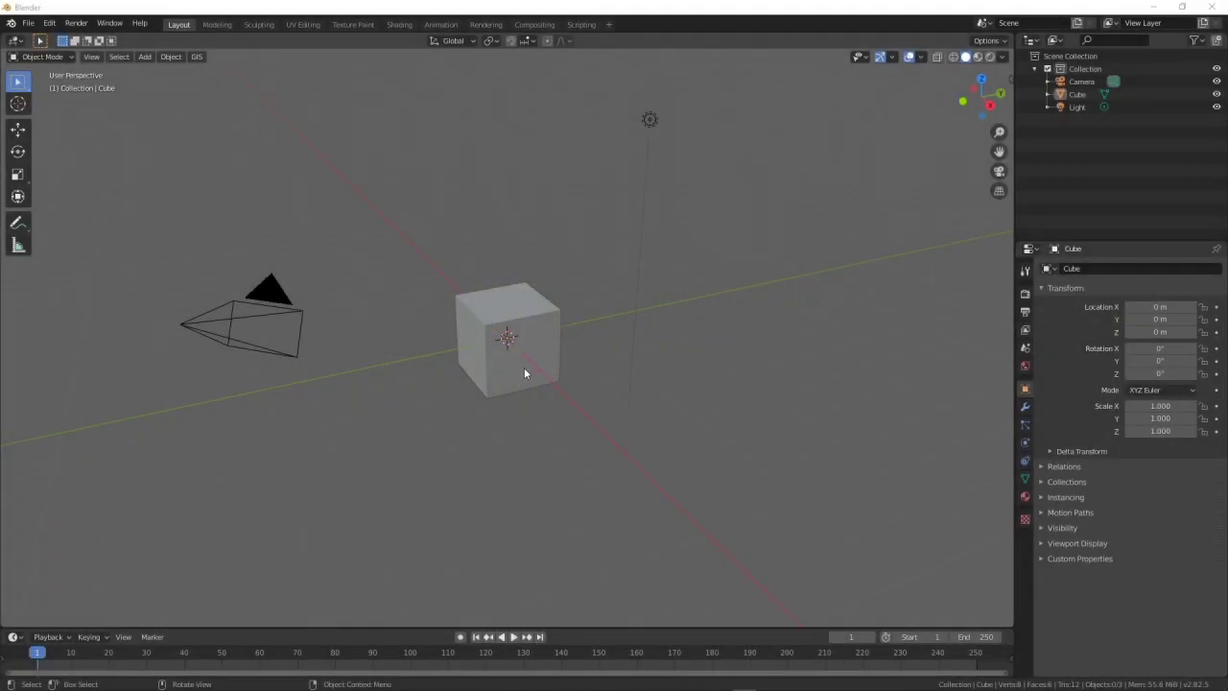
{"action": "middle_click_drag", "start_coordinate": [524, 368], "coordinate": [565, 332]}
Delete the default cube, add a plane scaled to about 1.998, and show its material settings
{"action": "left_click", "coordinate": [552, 341]}
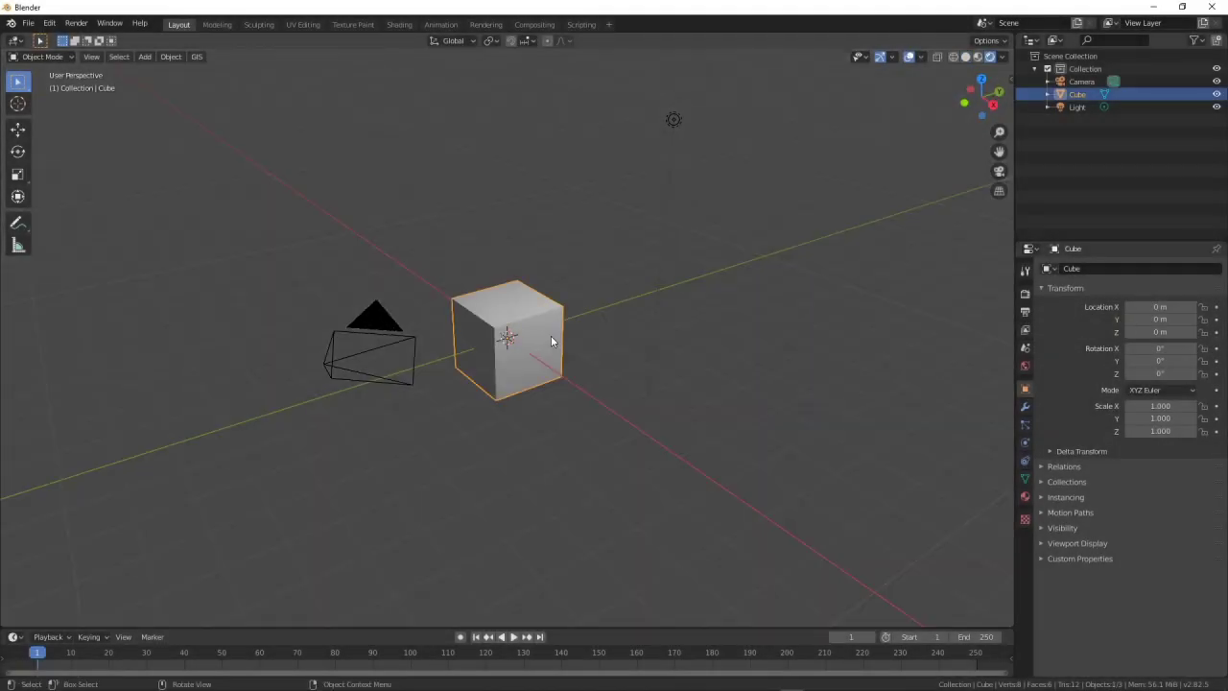
{"action": "key", "text": "Delete"}
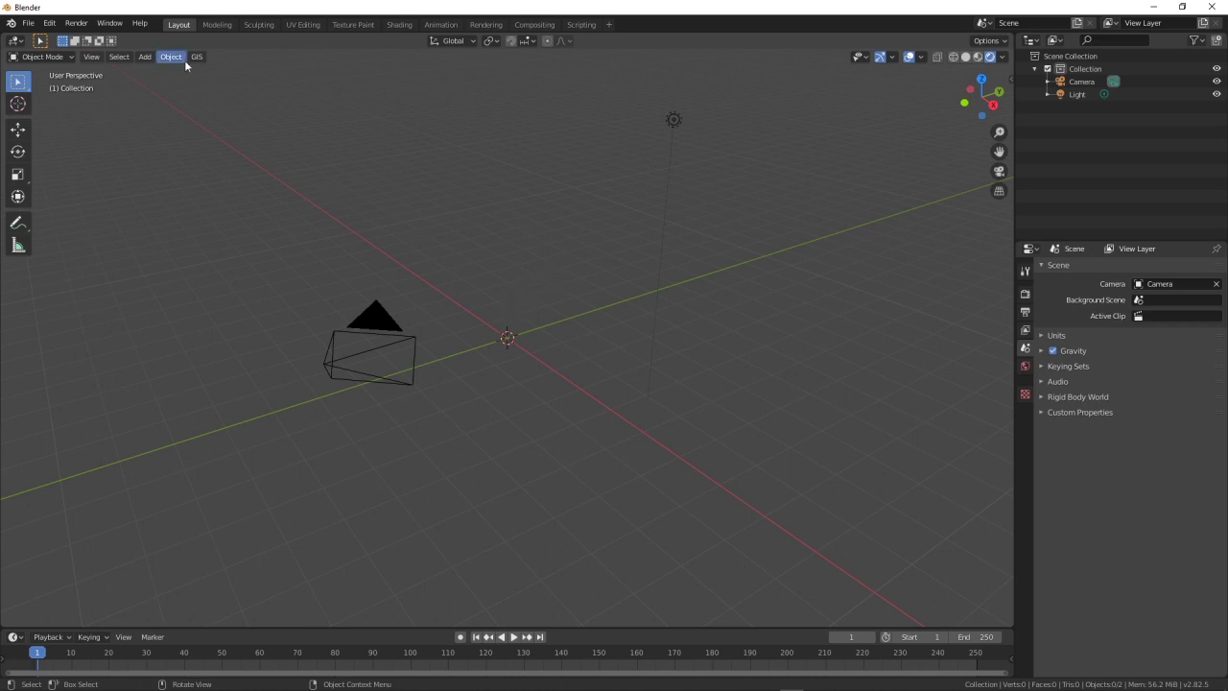
{"action": "left_click", "coordinate": [145, 56]}
{"action": "mouse_move", "coordinate": [163, 84]}
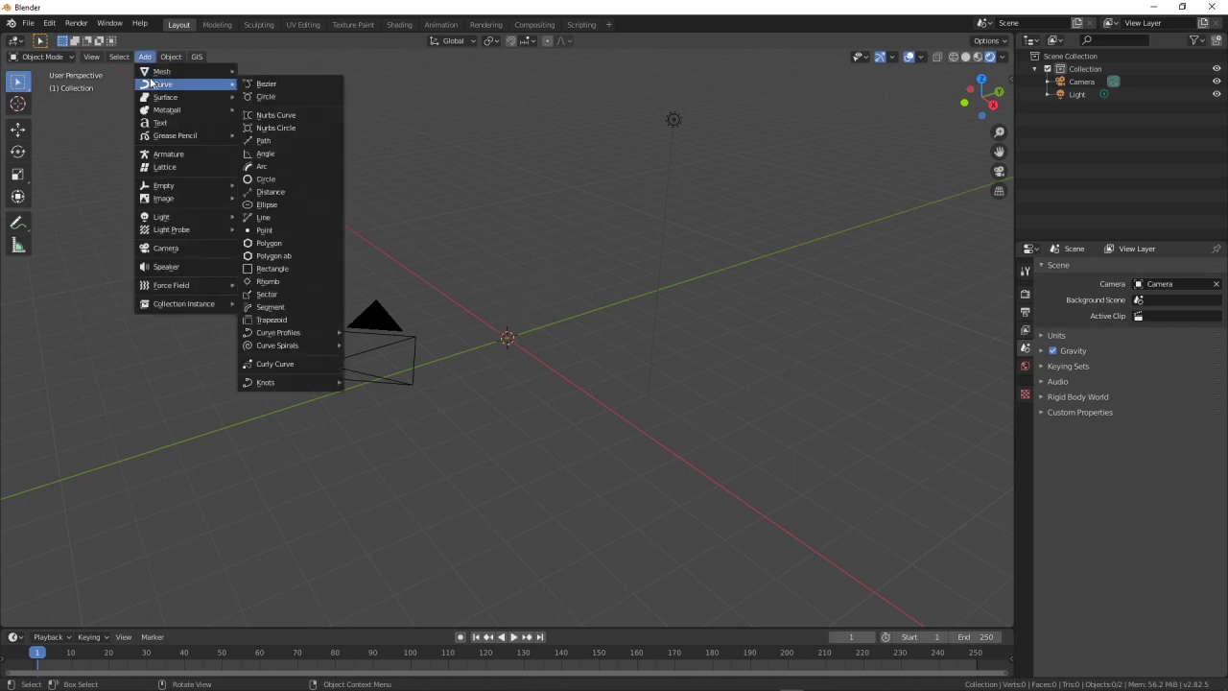
{"action": "left_click", "coordinate": [321, 74]}
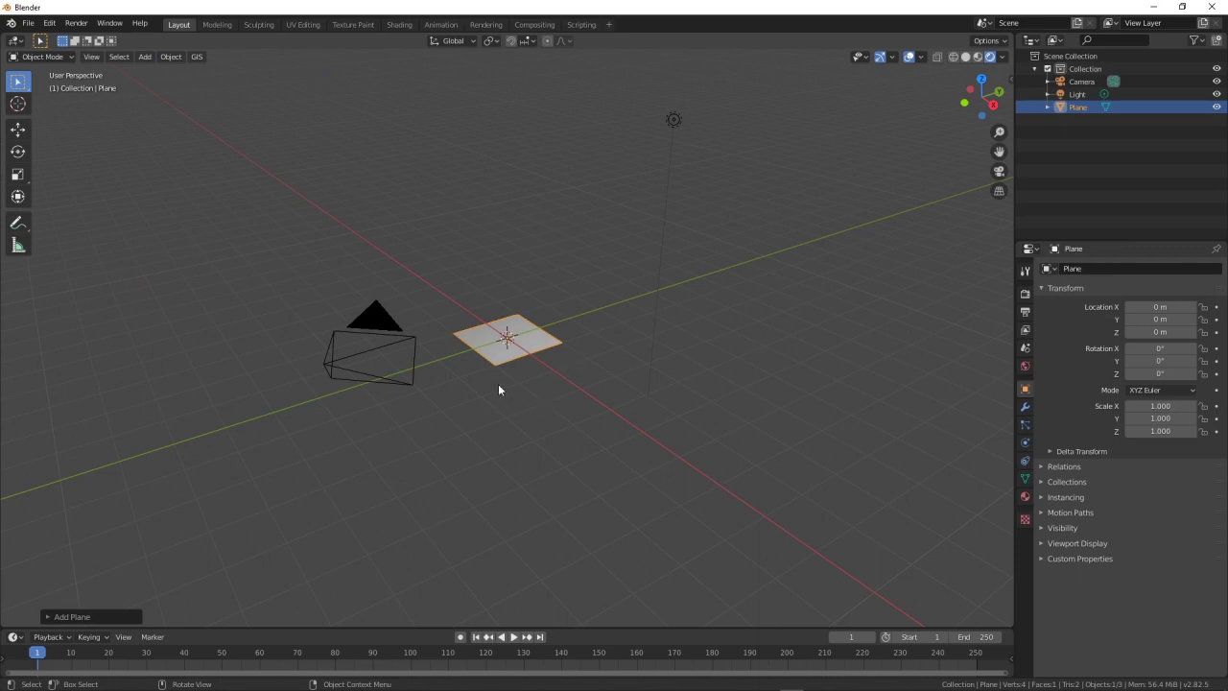
{"action": "key", "text": "s"}
{"action": "left_click", "coordinate": [540, 425]}
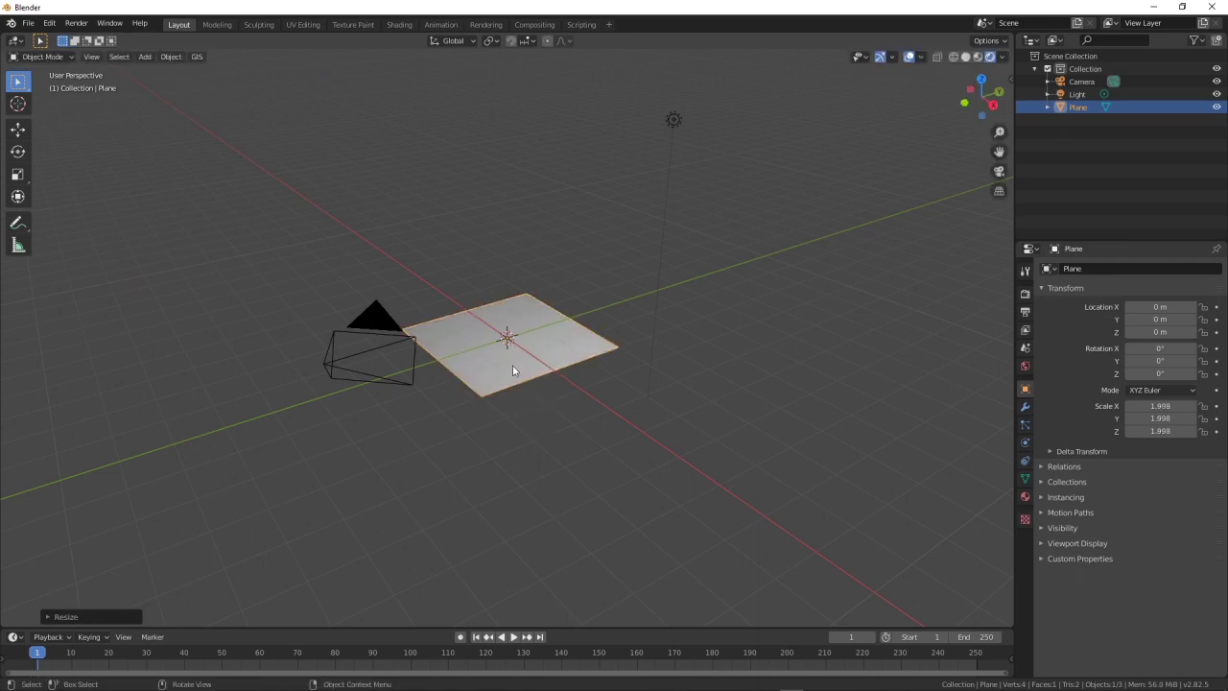
{"action": "left_click", "coordinate": [1025, 496]}
Create a new plane material with Ruota colorata.png from F:\001_Trasparente as the Base Color image texture
{"action": "left_click", "coordinate": [1110, 326]}
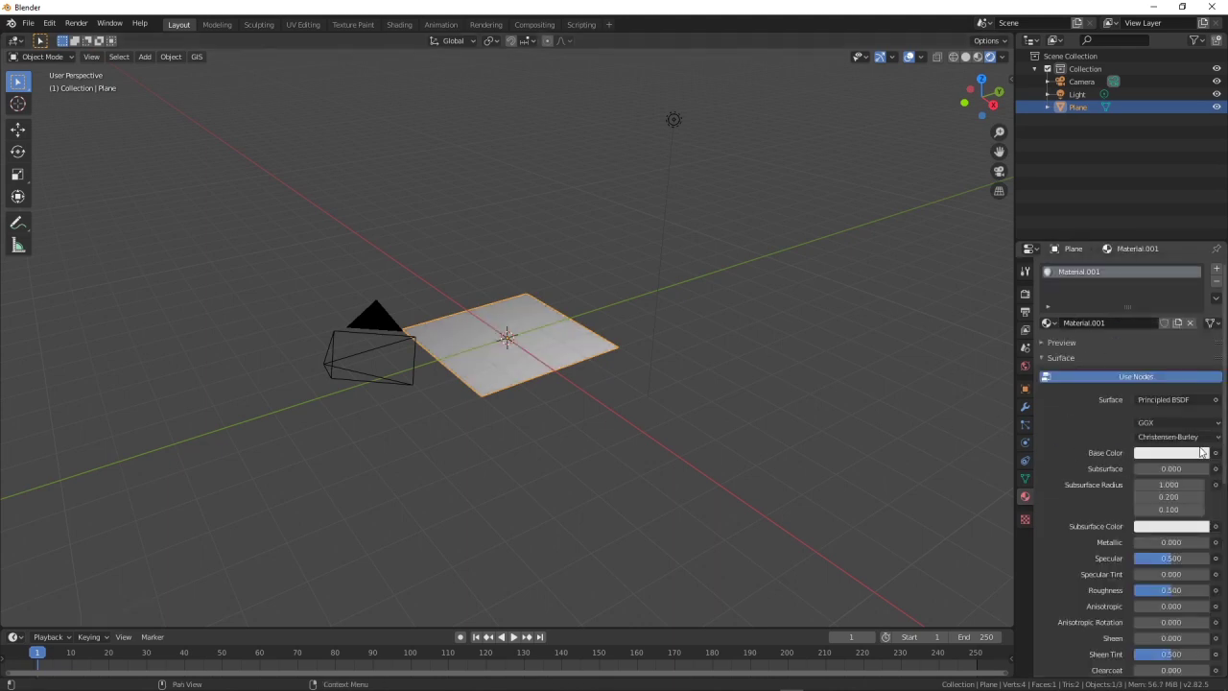
{"action": "left_click", "coordinate": [1215, 453]}
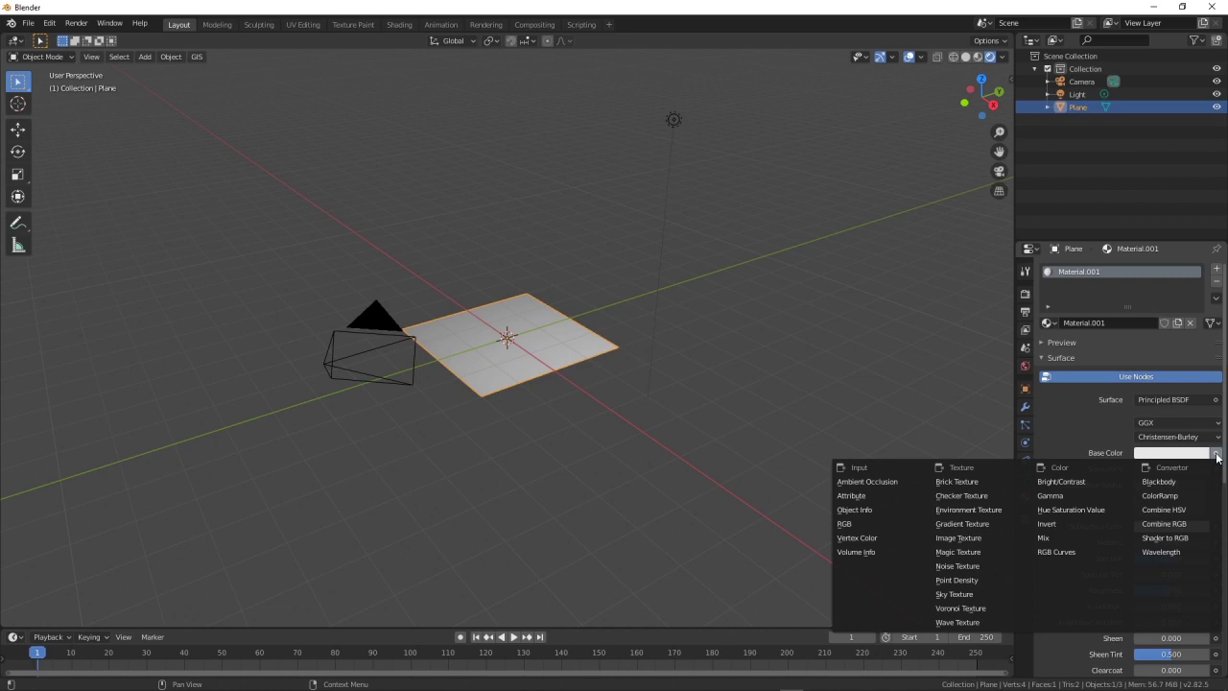
{"action": "left_click", "coordinate": [1216, 452]}
{"action": "left_click", "coordinate": [974, 538]}
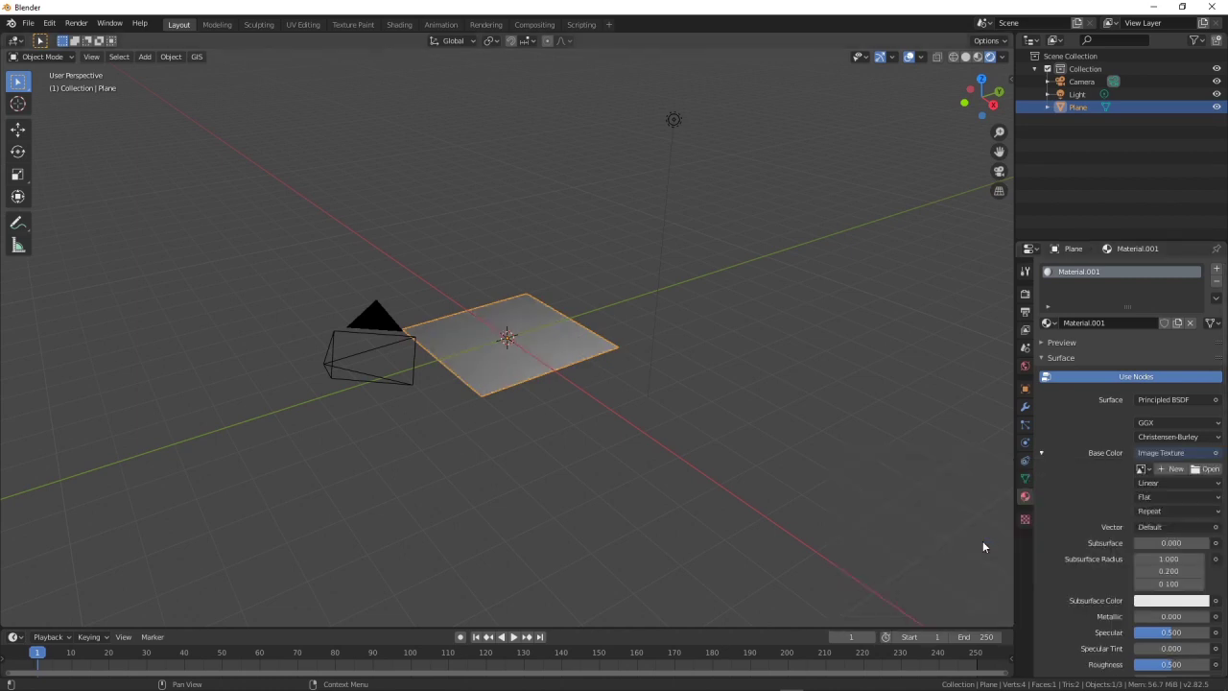
{"action": "left_click", "coordinate": [1204, 470]}
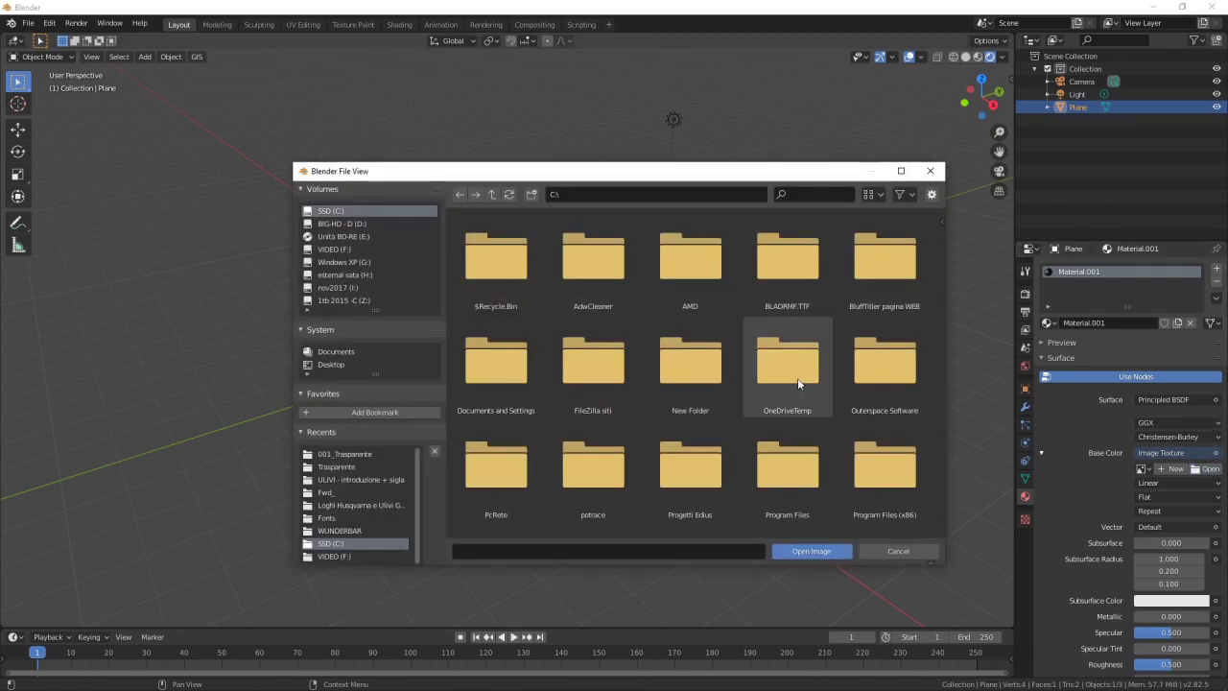
{"action": "left_click", "coordinate": [325, 247]}
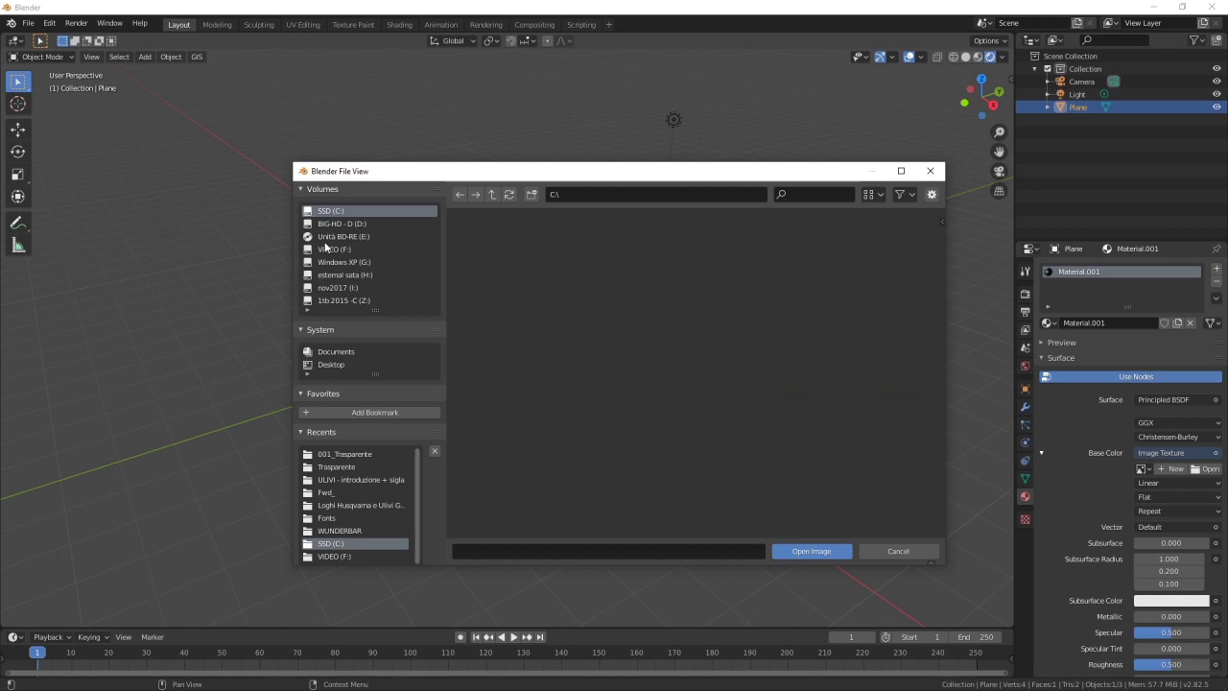
{"action": "left_click", "coordinate": [325, 248]}
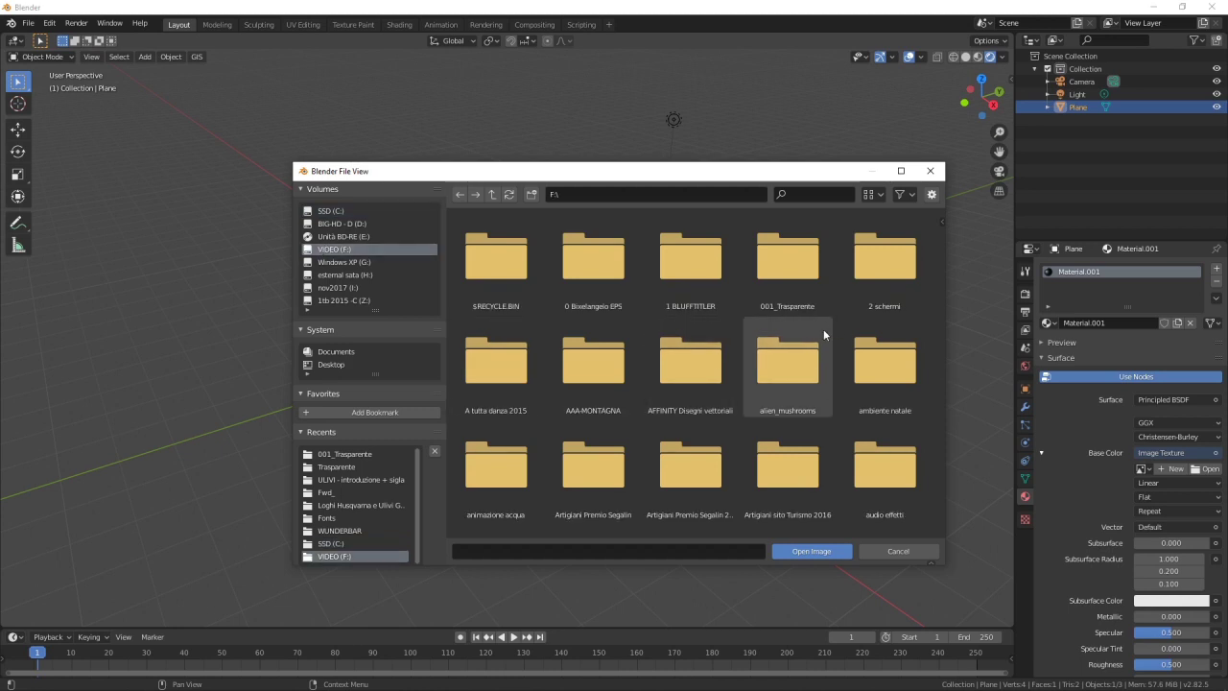
{"action": "double_click", "coordinate": [785, 259]}
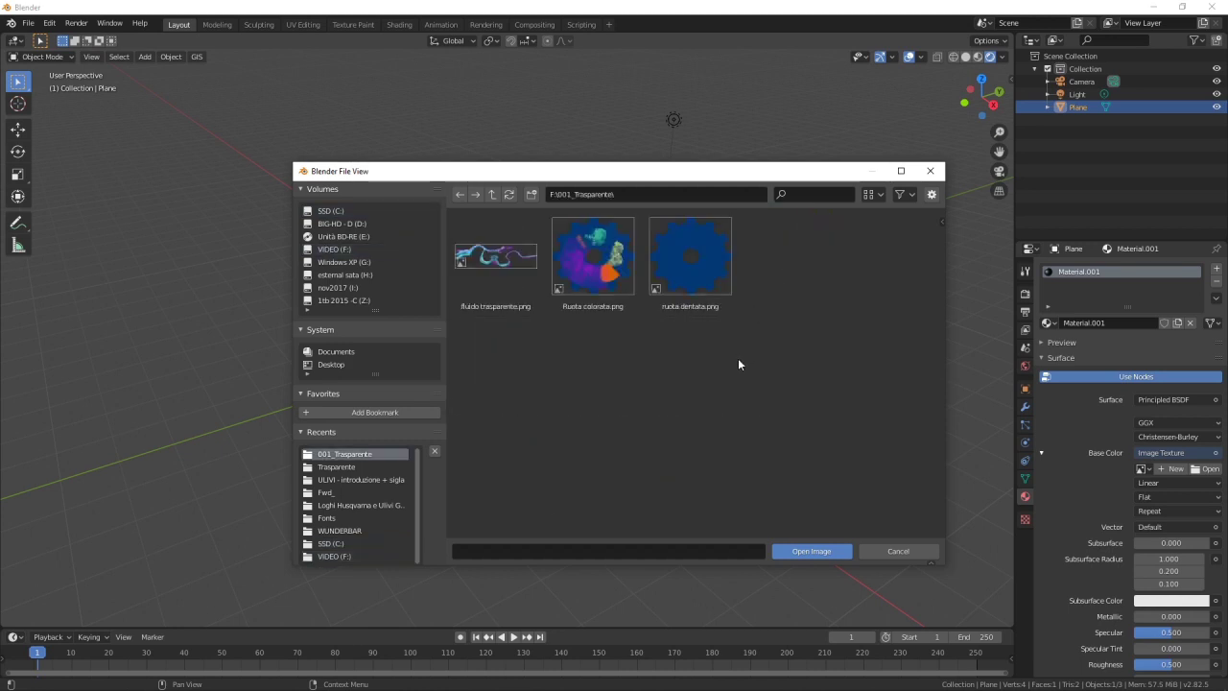
{"action": "left_click", "coordinate": [593, 257]}
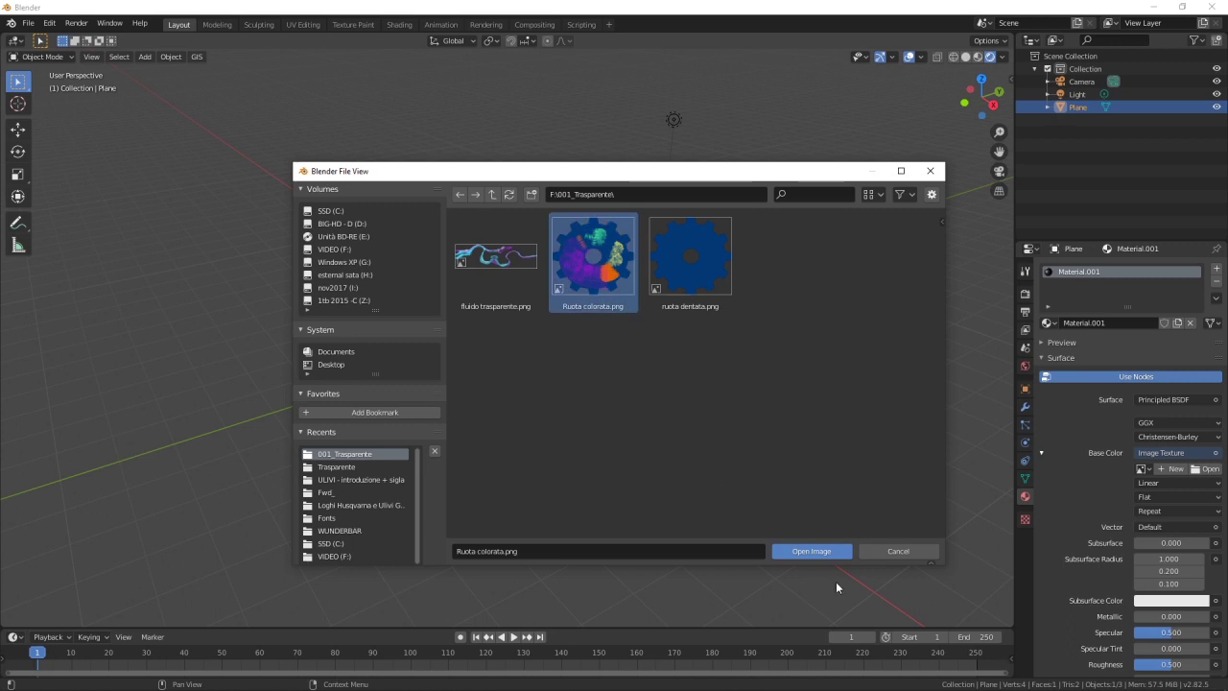
{"action": "left_click", "coordinate": [822, 552]}
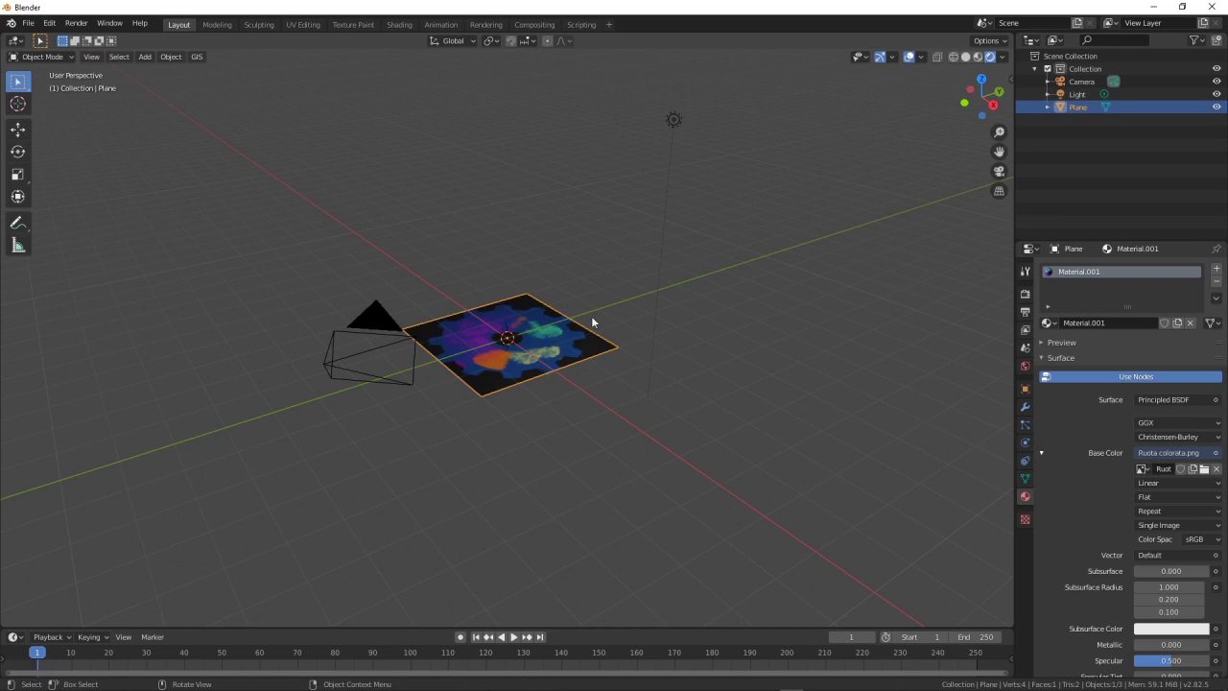
Add a cone up and right of the plane with a new pink-red material
{"action": "left_click", "coordinate": [664, 290]}
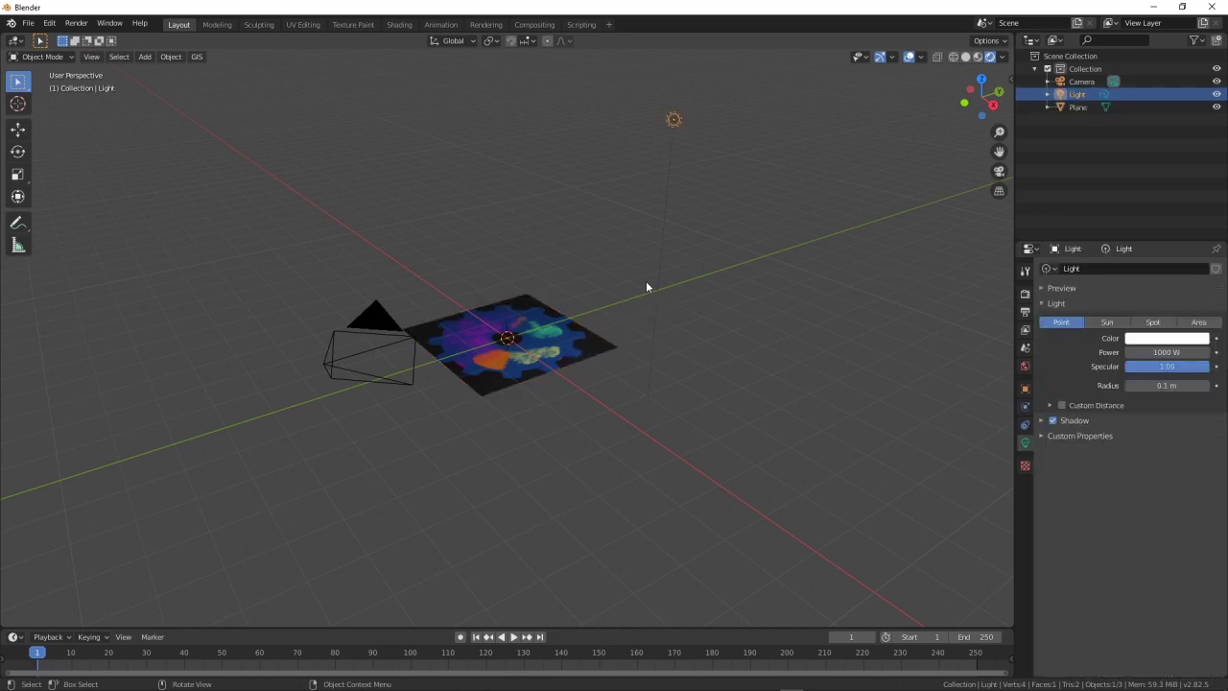
{"action": "left_click", "coordinate": [646, 285]}
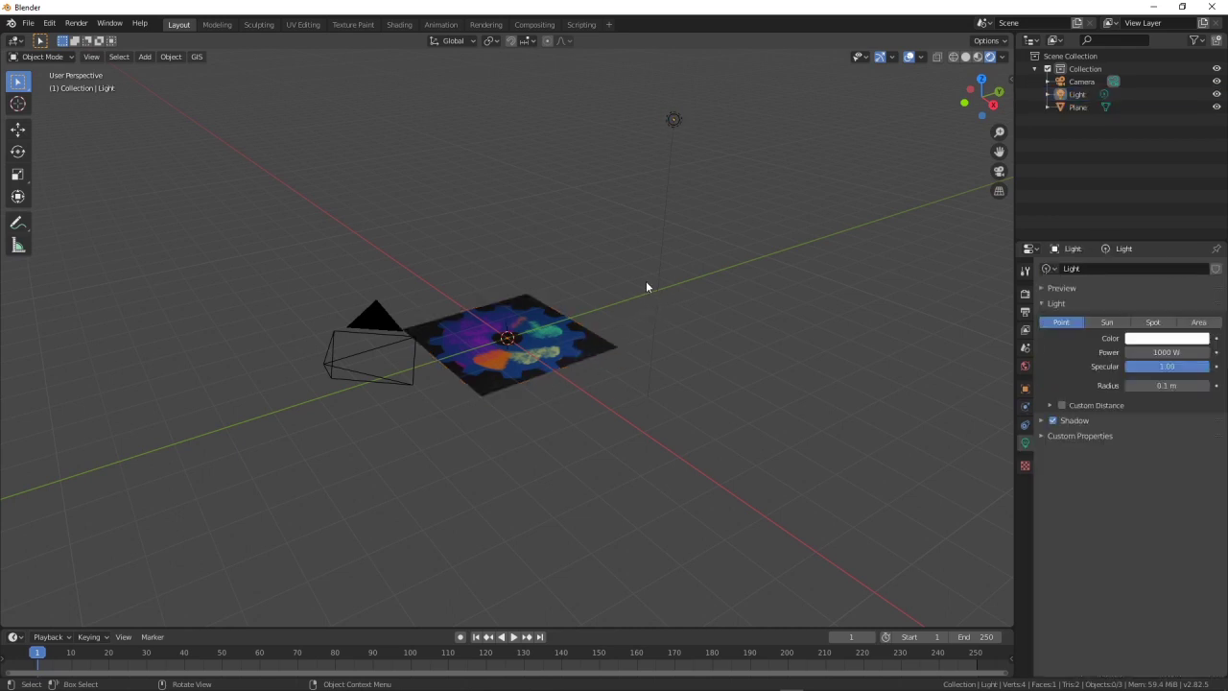
{"action": "left_click", "coordinate": [176, 58]}
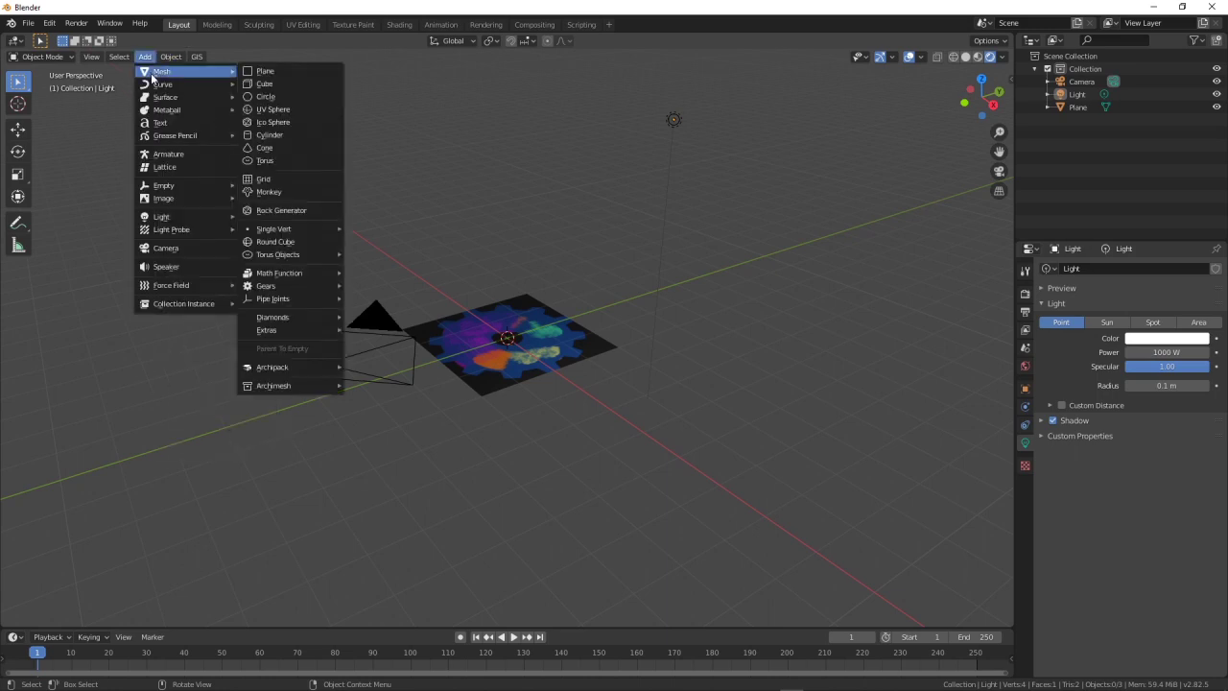
{"action": "left_click", "coordinate": [277, 149]}
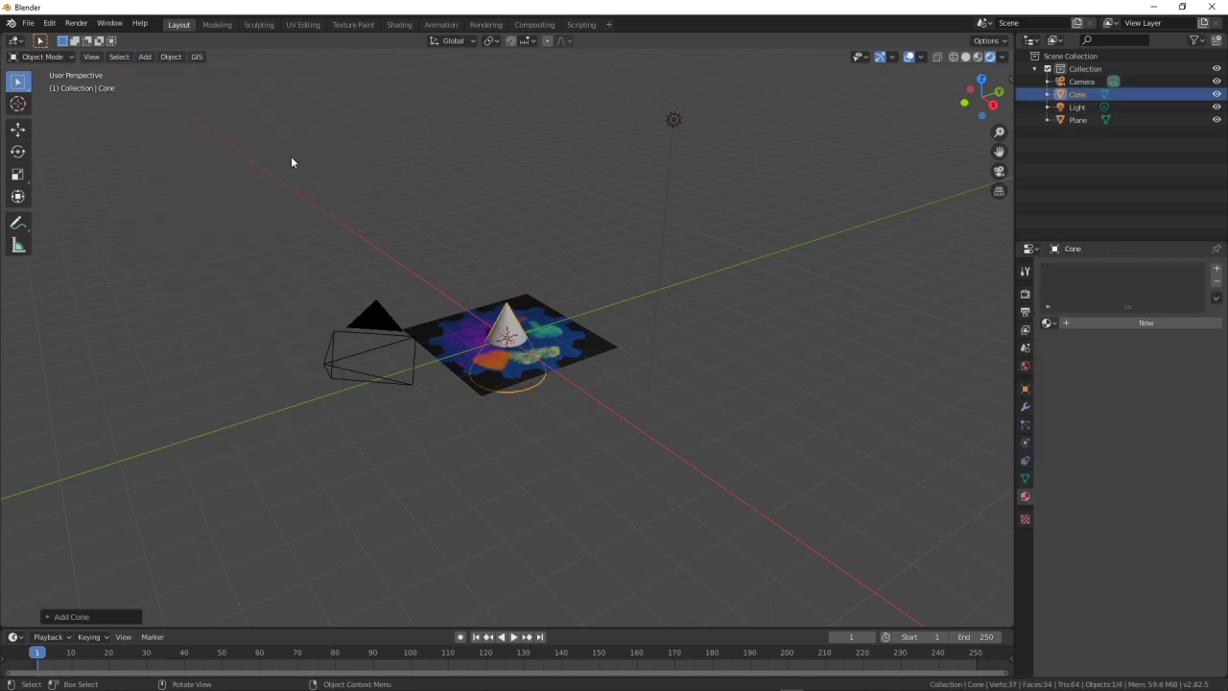
{"action": "key", "text": "g"}
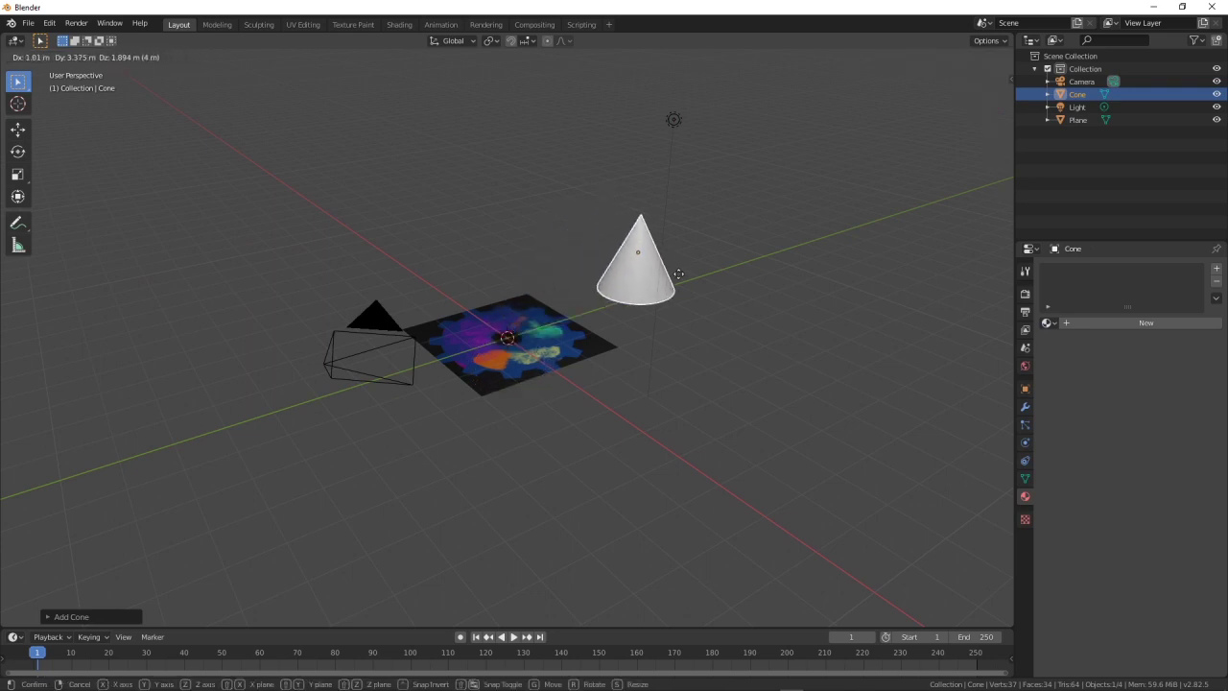
{"action": "left_click", "coordinate": [681, 279]}
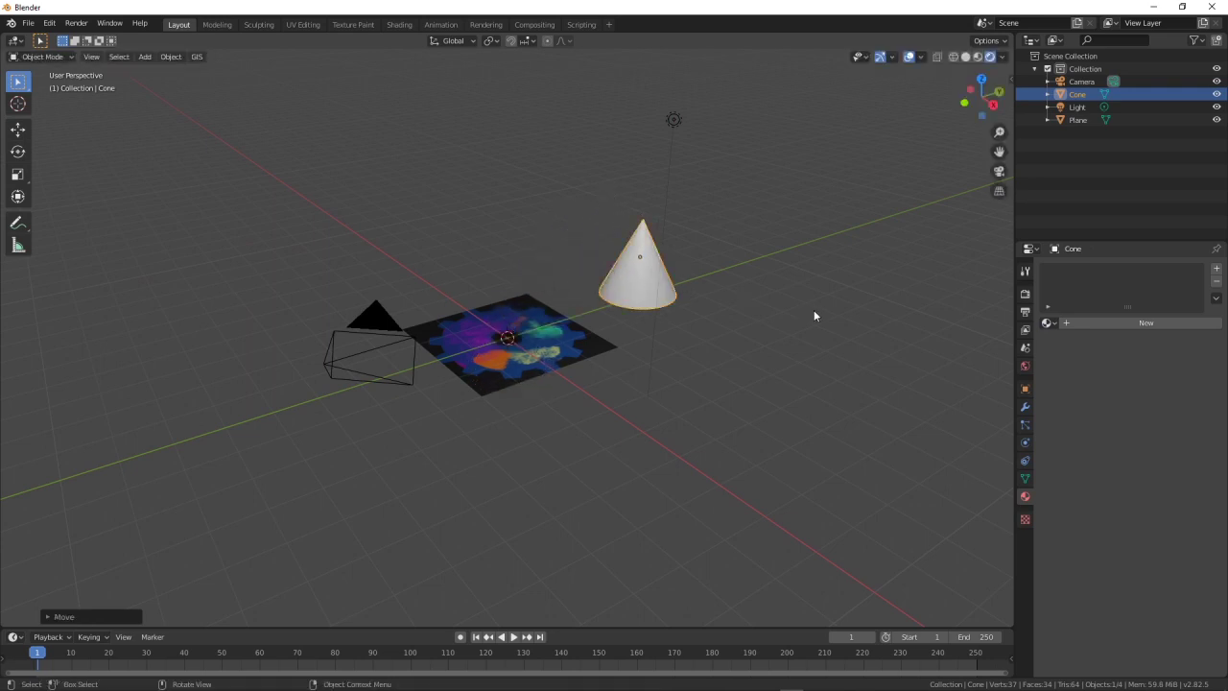
{"action": "left_click", "coordinate": [1124, 324]}
{"action": "left_click", "coordinate": [1159, 452]}
{"action": "left_click", "coordinate": [1163, 317]}
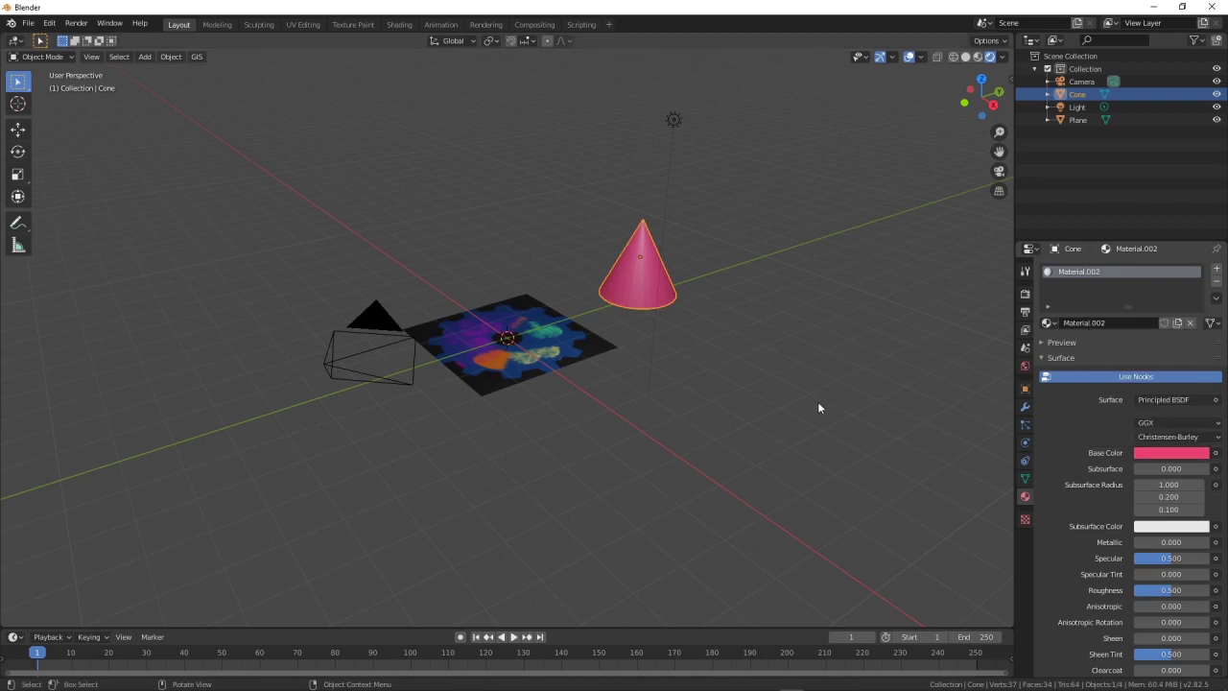
Stand the textured plane upright by rotating it 90° around X
{"action": "left_click", "coordinate": [543, 358]}
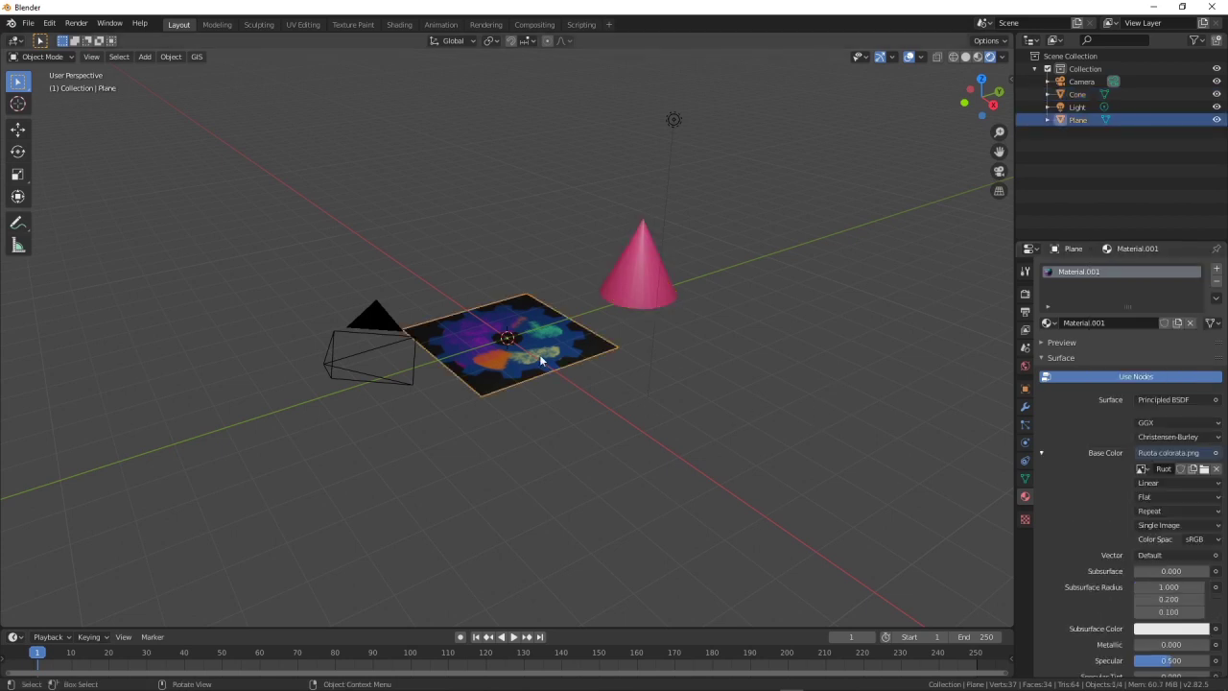
{"action": "key", "text": "r"}
{"action": "type", "text": "x"}
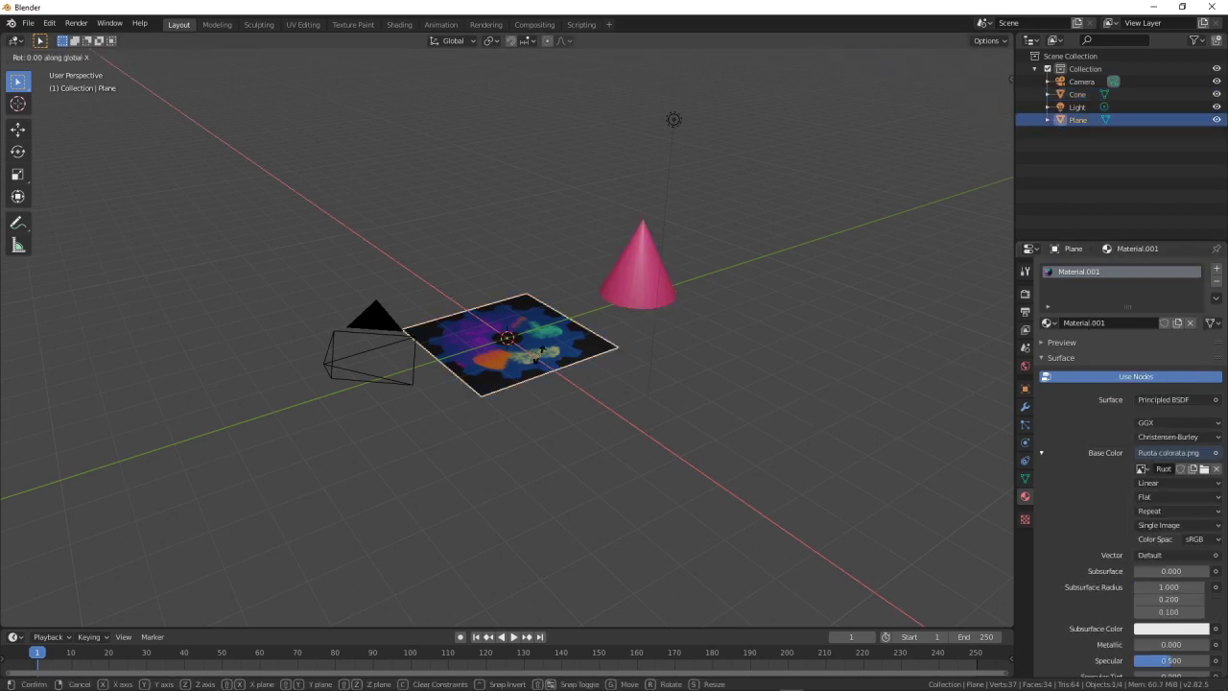
{"action": "type", "text": "90"}
{"action": "key", "text": "Return"}
{"action": "mouse_move", "coordinate": [570, 416]}
{"action": "middle_mouse_down"}
{"action": "mouse_move", "coordinate": [693, 364]}
{"action": "mouse_move", "coordinate": [543, 455]}
{"action": "middle_mouse_up"}
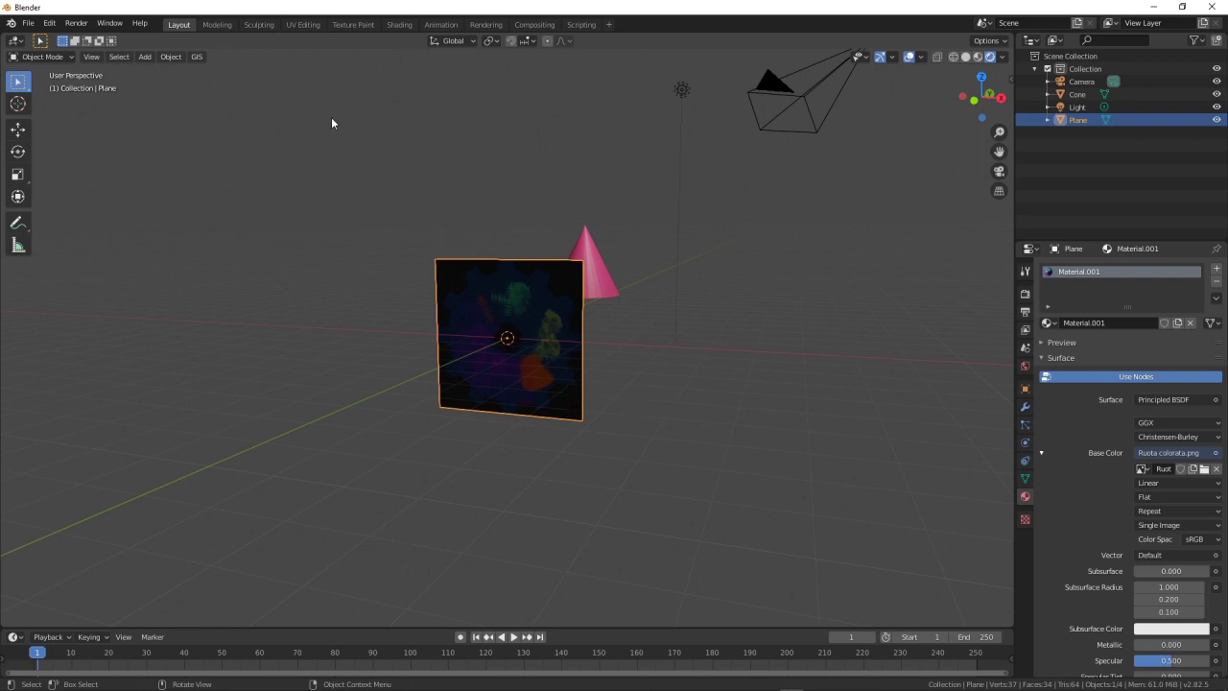
In the Shading layout, link the Image Texture's Alpha output to the shader's Alpha input
{"action": "left_click", "coordinate": [398, 24]}
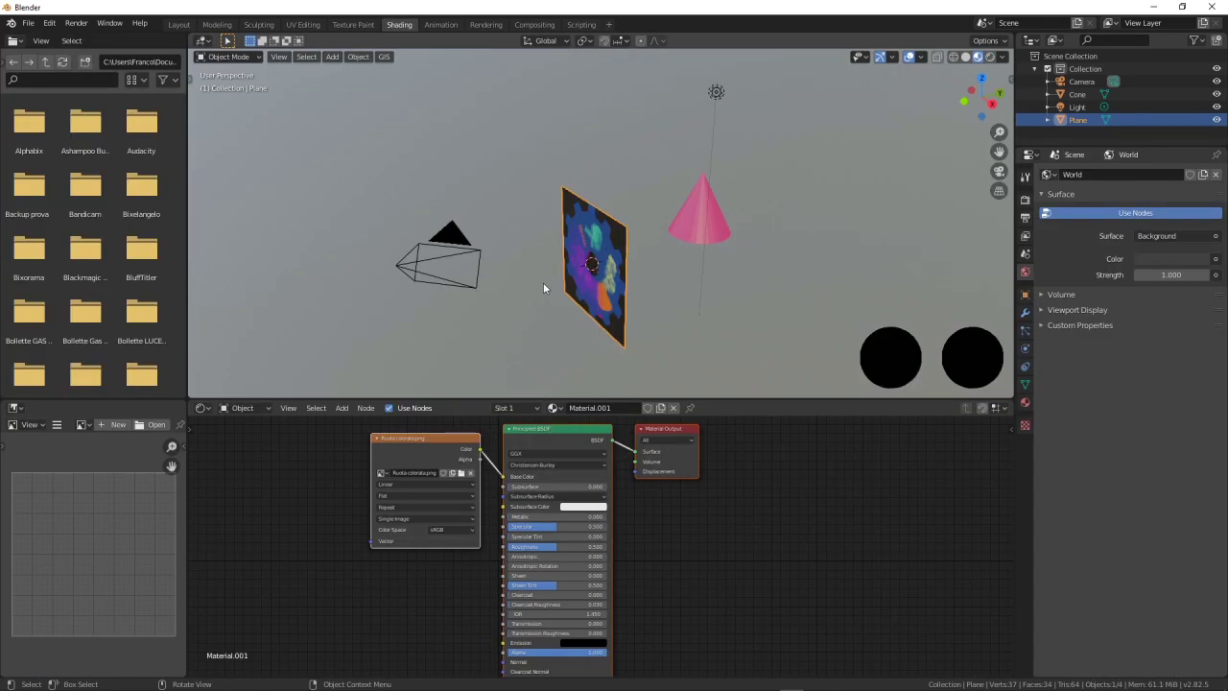
{"action": "left_click_drag", "start_coordinate": [420, 441], "coordinate": [348, 457]}
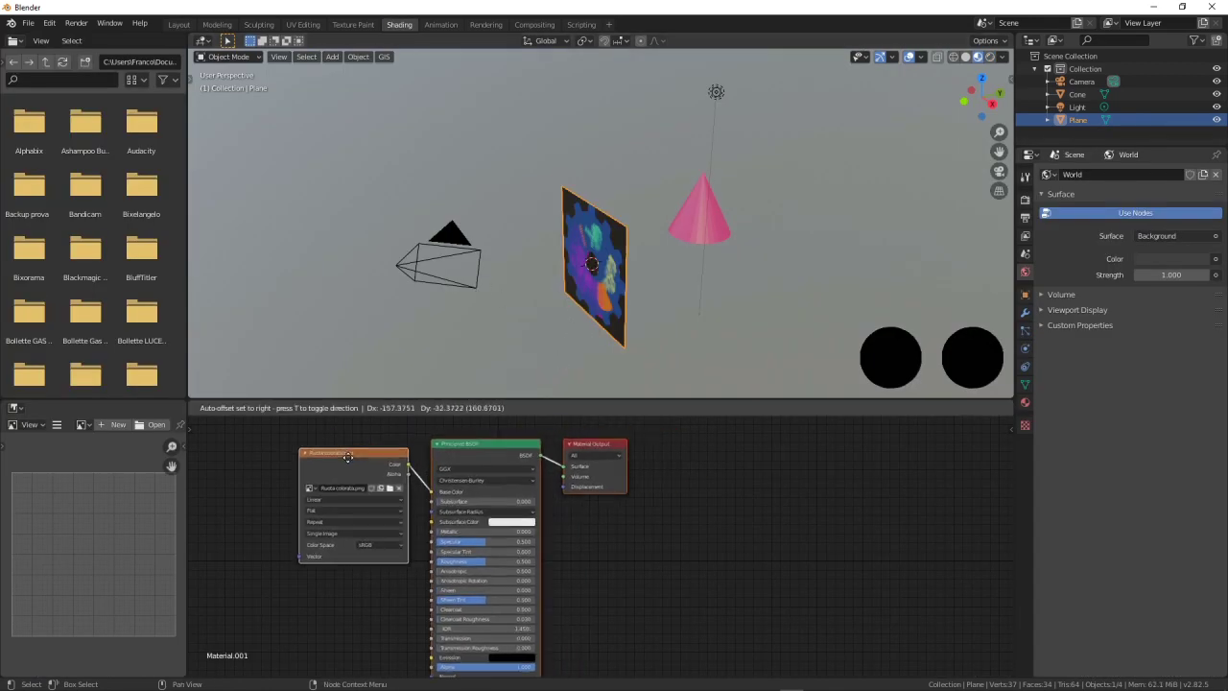
{"action": "mouse_move", "coordinate": [680, 589]}
{"action": "left_mouse_down"}
{"action": "mouse_move", "coordinate": [526, 438]}
{"action": "mouse_move", "coordinate": [526, 450]}
{"action": "mouse_move", "coordinate": [566, 450]}
{"action": "left_mouse_up"}
{"action": "scroll", "coordinate": [695, 530], "scroll_direction": "down", "scroll_amount": 2}
{"action": "middle_click_drag", "start_coordinate": [675, 538], "coordinate": [661, 525]}
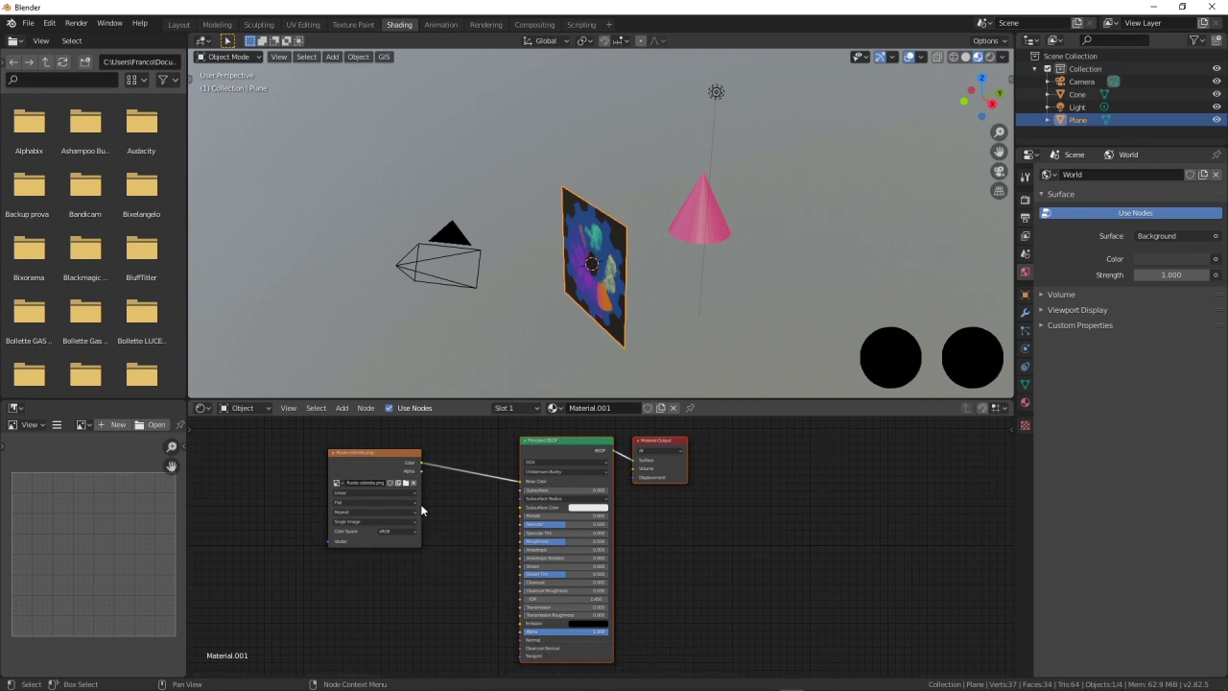
{"action": "mouse_move", "coordinate": [361, 471]}
{"action": "left_mouse_down"}
{"action": "mouse_move", "coordinate": [329, 493]}
{"action": "mouse_move", "coordinate": [336, 504]}
{"action": "mouse_move", "coordinate": [330, 490]}
{"action": "left_mouse_up"}
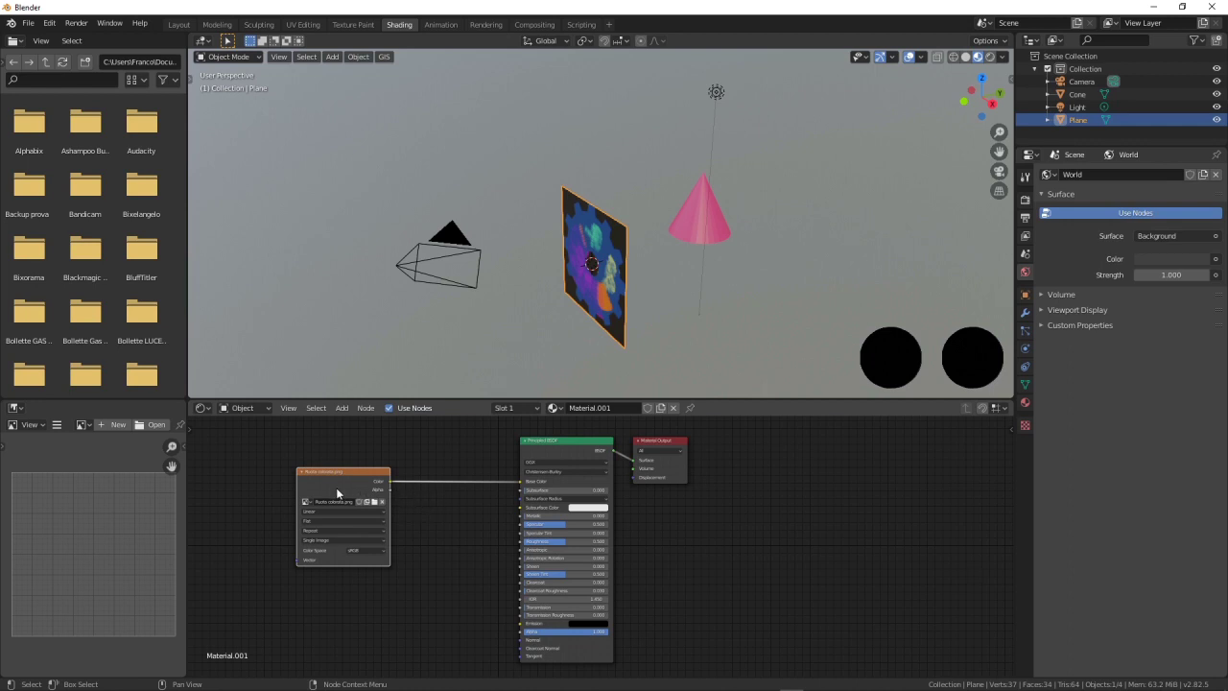
{"action": "left_click_drag", "start_coordinate": [391, 488], "coordinate": [397, 499]}
{"action": "left_click_drag", "start_coordinate": [464, 583], "coordinate": [520, 631]}
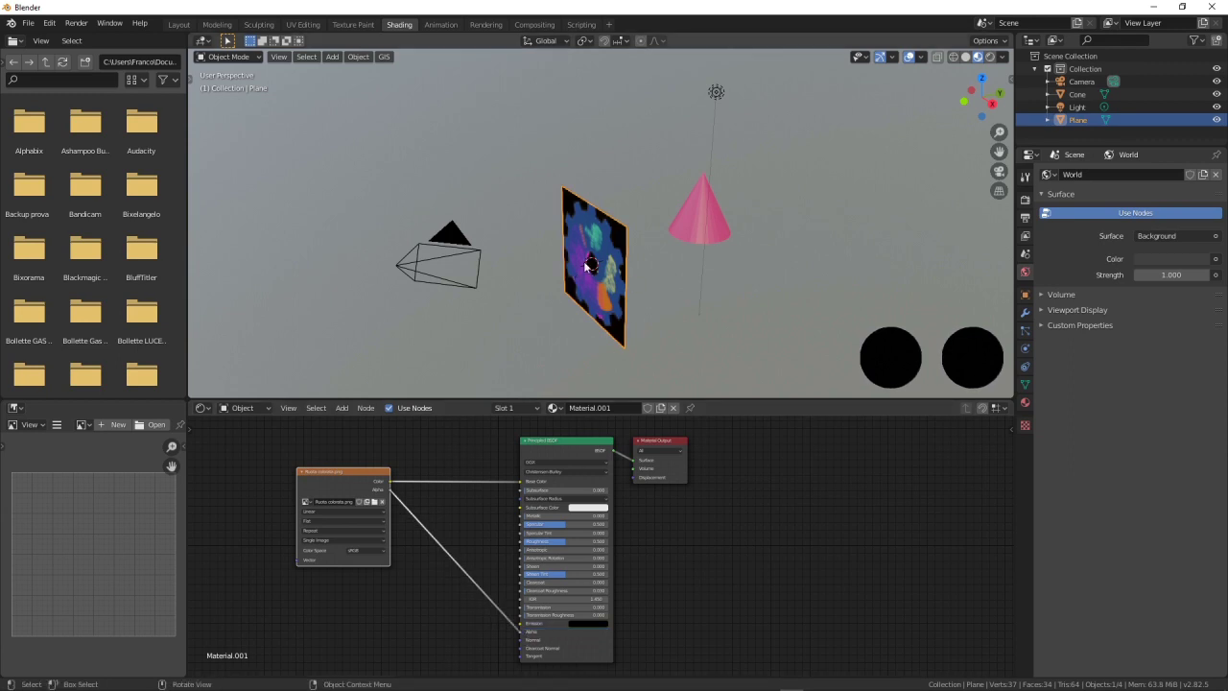
Scroll the plane's Material Properties down to the Settings blending and shadow options
{"action": "mouse_move", "coordinate": [534, 287]}
{"action": "middle_mouse_down"}
{"action": "mouse_move", "coordinate": [545, 291]}
{"action": "mouse_move", "coordinate": [551, 265]}
{"action": "middle_mouse_up"}
{"action": "scroll", "coordinate": [552, 267], "scroll_direction": "up", "scroll_amount": 2}
{"action": "scroll", "coordinate": [551, 268], "scroll_direction": "up", "scroll_amount": 2}
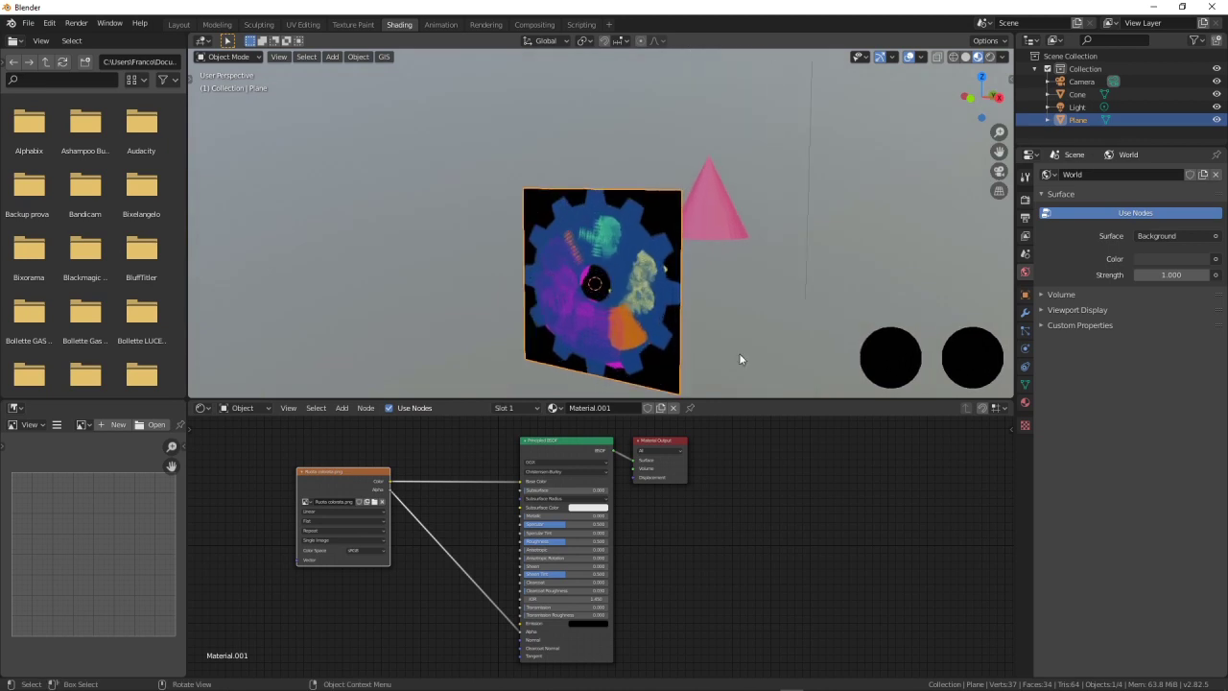
{"action": "left_click", "coordinate": [1024, 401]}
{"action": "scroll", "coordinate": [1118, 535], "scroll_direction": "down", "scroll_amount": 3}
{"action": "scroll", "coordinate": [1113, 542], "scroll_direction": "down", "scroll_amount": 2}
{"action": "scroll", "coordinate": [1107, 540], "scroll_direction": "down", "scroll_amount": 2}
{"action": "scroll", "coordinate": [1107, 540], "scroll_direction": "down", "scroll_amount": 1}
{"action": "scroll", "coordinate": [1107, 540], "scroll_direction": "down", "scroll_amount": 1}
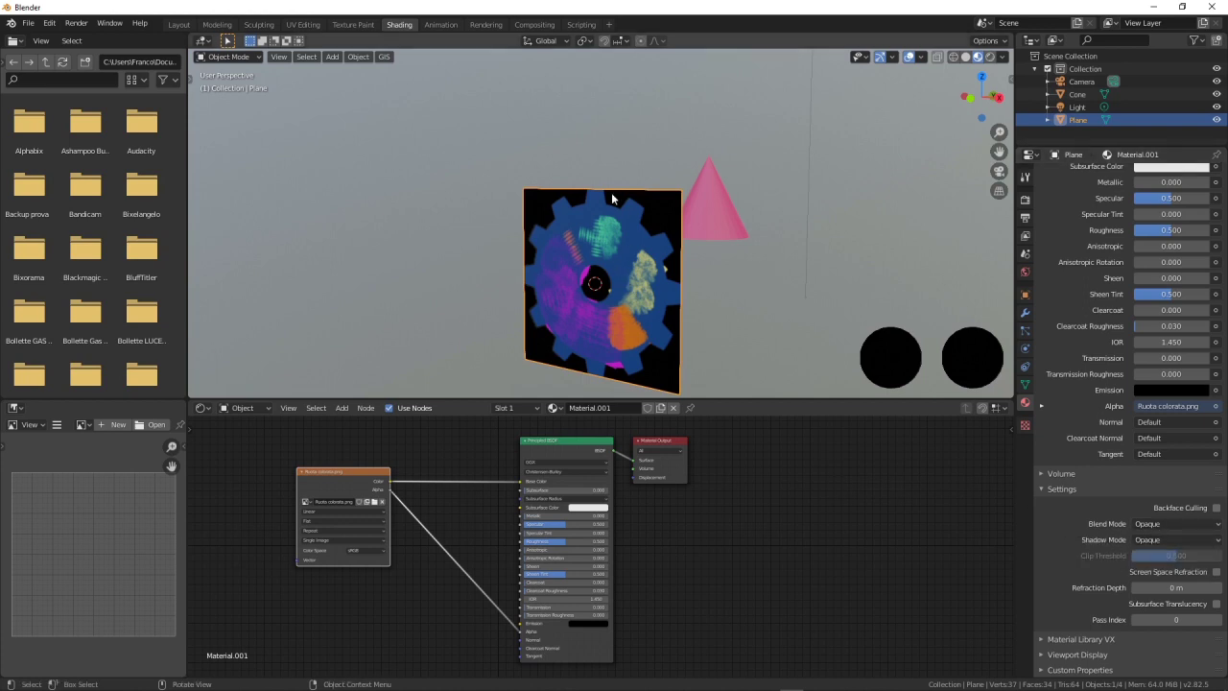
Set Material.001's Blend Mode to Alpha Clip so only the gear shape shows
{"action": "left_click", "coordinate": [1170, 522]}
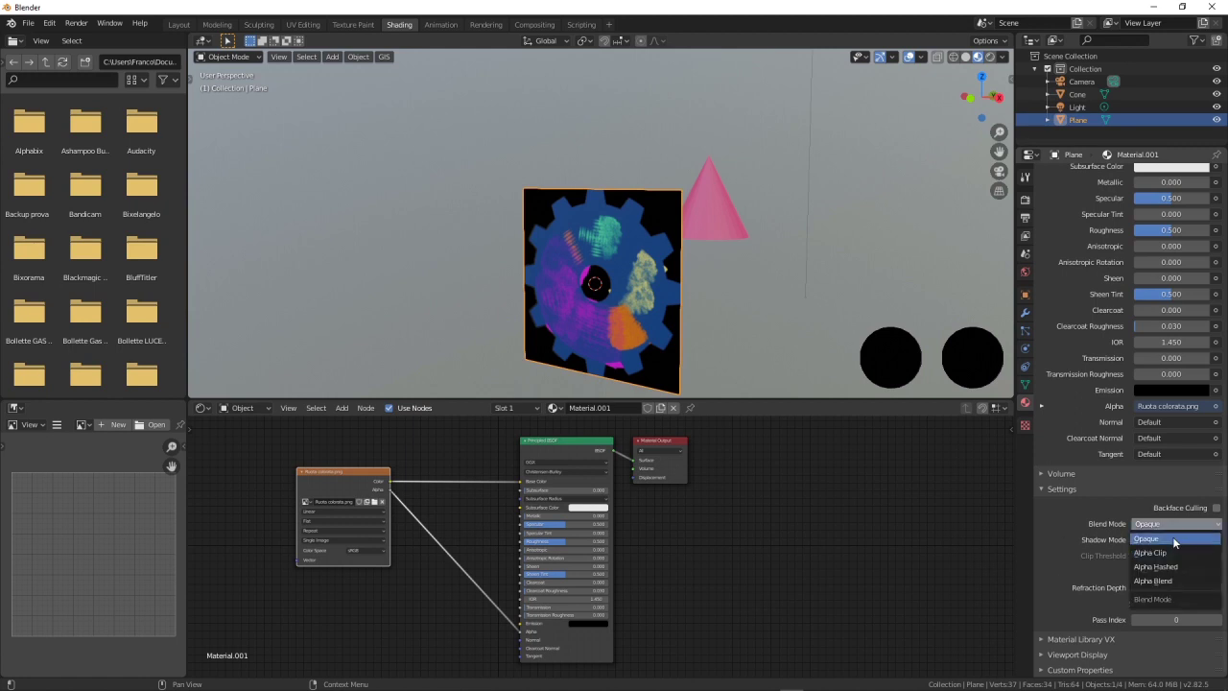
{"action": "left_click", "coordinate": [1163, 555]}
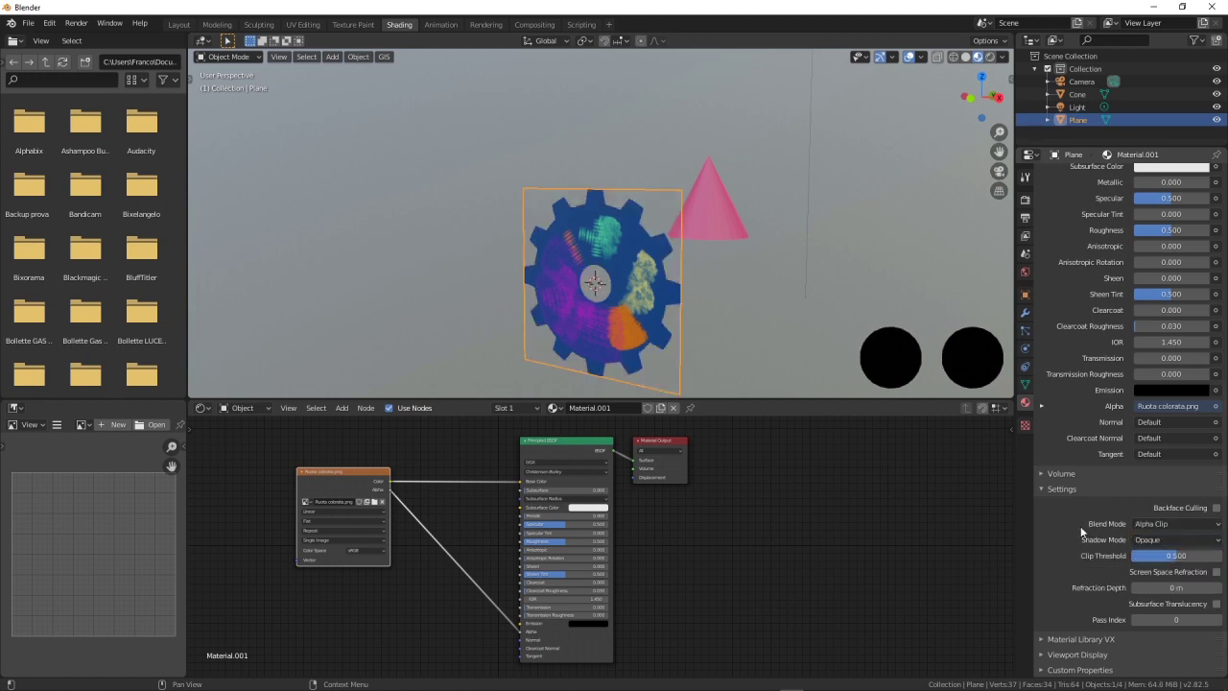
{"action": "mouse_move", "coordinate": [648, 312]}
{"action": "middle_mouse_down"}
{"action": "mouse_move", "coordinate": [739, 268]}
{"action": "mouse_move", "coordinate": [694, 258]}
{"action": "mouse_move", "coordinate": [689, 236]}
{"action": "mouse_move", "coordinate": [707, 283]}
{"action": "mouse_move", "coordinate": [750, 265]}
{"action": "mouse_move", "coordinate": [579, 310]}
{"action": "mouse_move", "coordinate": [548, 323]}
{"action": "mouse_move", "coordinate": [559, 336]}
{"action": "middle_mouse_up"}
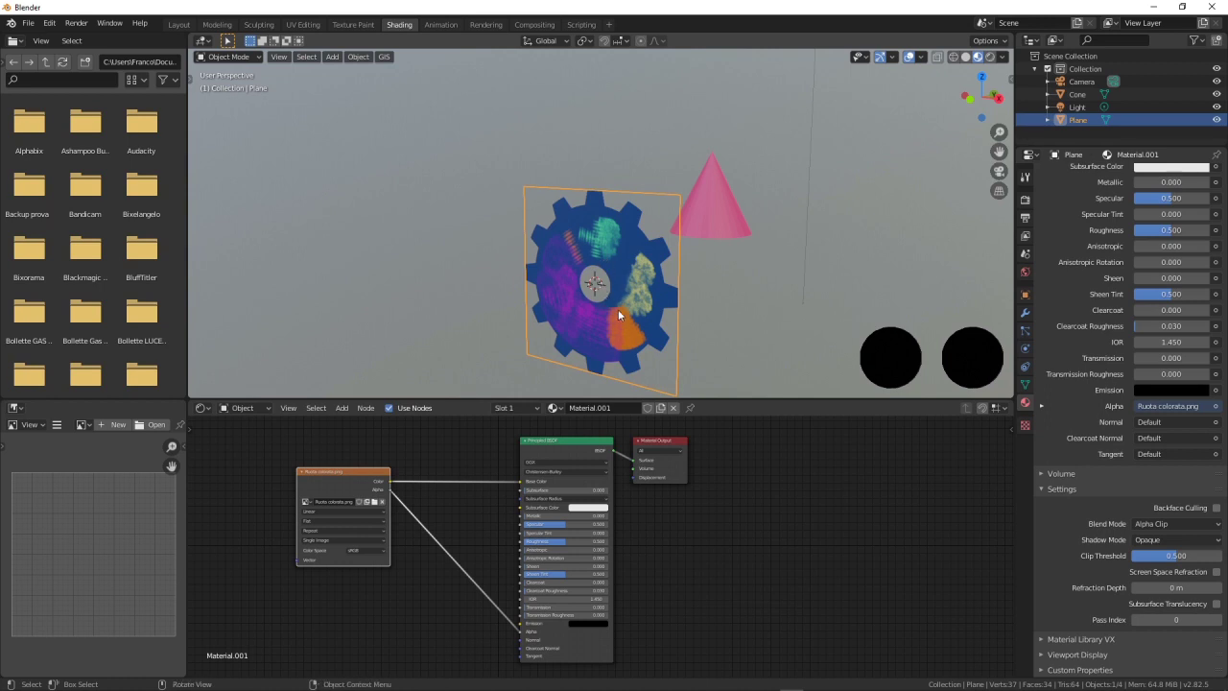
Loop-cut the plane at its middle and move the new edge to fold it
{"action": "key", "text": "Tab"}
{"action": "key", "text": "ctrl+r"}
{"action": "left_click", "coordinate": [684, 305]}
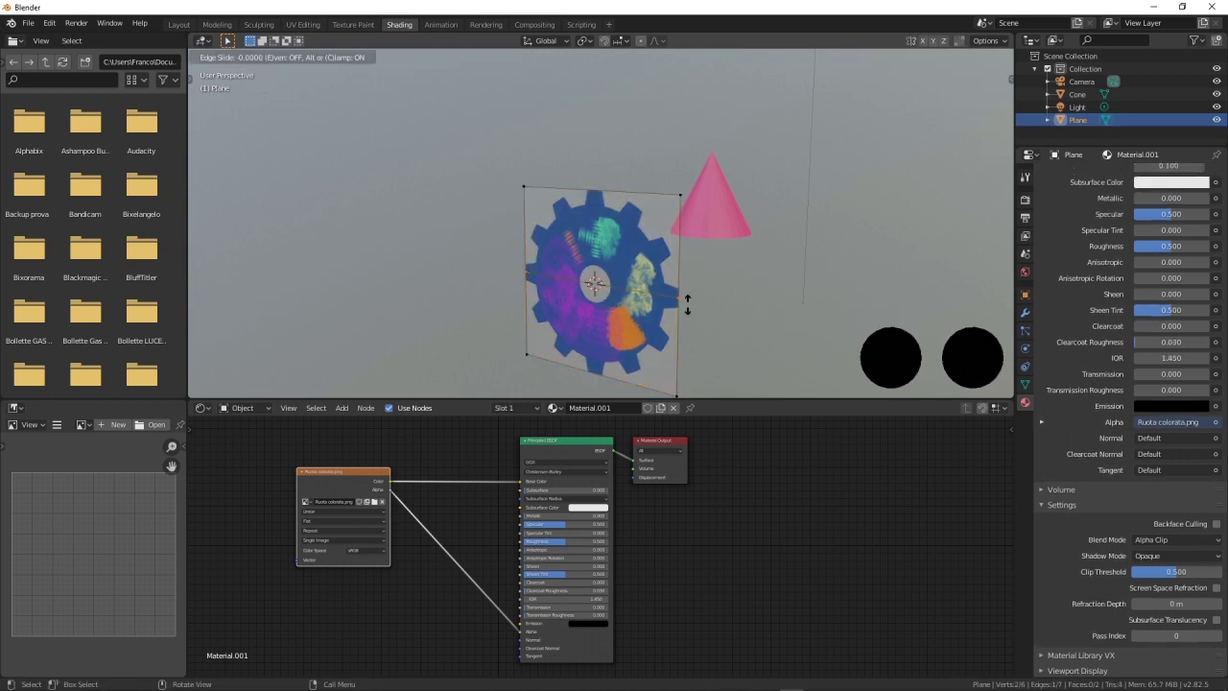
{"action": "left_click", "coordinate": [687, 305]}
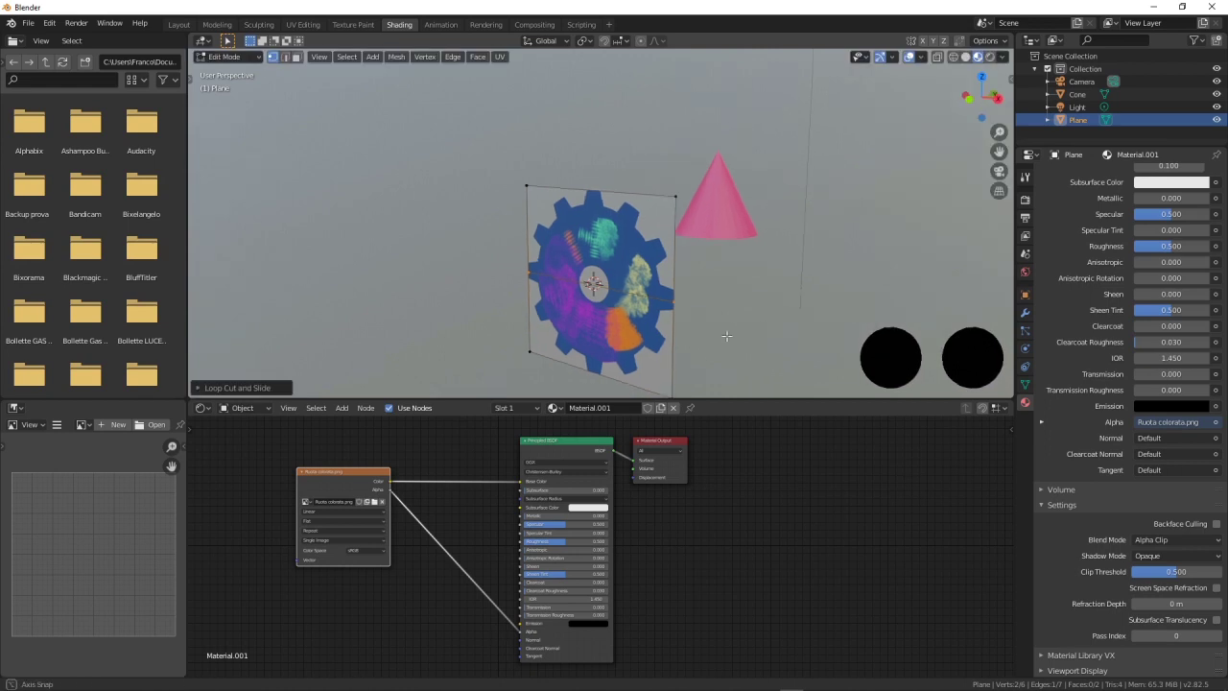
{"action": "middle_click_drag", "start_coordinate": [736, 330], "coordinate": [642, 308]}
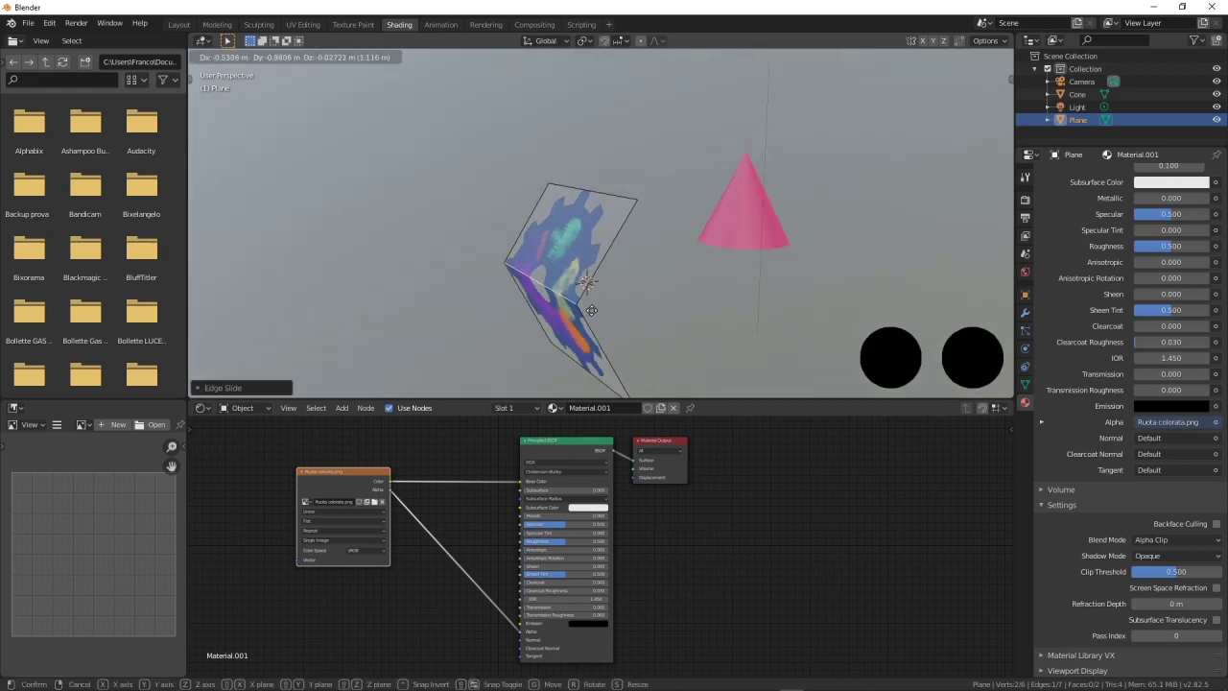
{"action": "left_click", "coordinate": [598, 303]}
{"action": "mouse_move", "coordinate": [636, 323]}
{"action": "middle_mouse_down"}
{"action": "mouse_move", "coordinate": [844, 285]}
{"action": "mouse_move", "coordinate": [685, 347]}
{"action": "middle_mouse_up"}
{"action": "key", "text": "Tab"}
Orbit around the folded gear plane to inspect it face-on and edge-on
{"action": "left_click", "coordinate": [748, 289]}
{"action": "mouse_move", "coordinate": [748, 289]}
{"action": "middle_mouse_down"}
{"action": "mouse_move", "coordinate": [735, 321]}
{"action": "mouse_move", "coordinate": [778, 305]}
{"action": "mouse_move", "coordinate": [846, 248]}
{"action": "mouse_move", "coordinate": [813, 243]}
{"action": "mouse_move", "coordinate": [690, 299]}
{"action": "mouse_move", "coordinate": [570, 301]}
{"action": "mouse_move", "coordinate": [778, 284]}
{"action": "mouse_move", "coordinate": [470, 286]}
{"action": "mouse_move", "coordinate": [613, 262]}
{"action": "mouse_move", "coordinate": [574, 229]}
{"action": "mouse_move", "coordinate": [628, 226]}
{"action": "middle_mouse_up"}
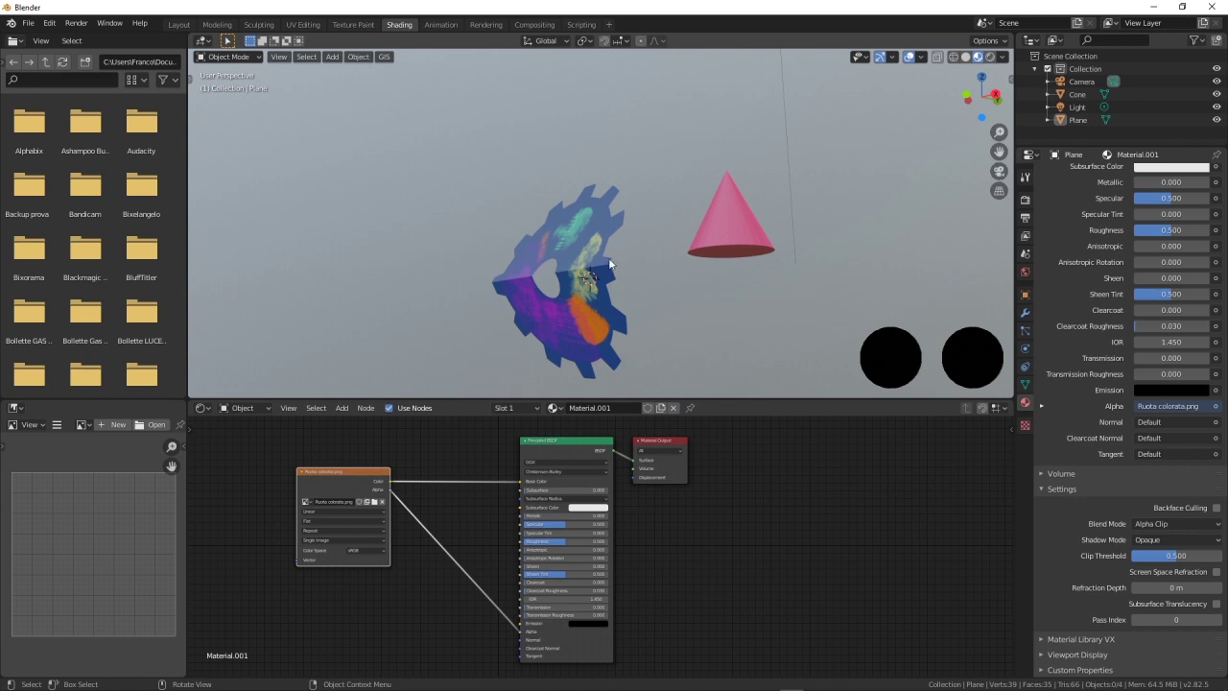
{"action": "key", "text": "Tab"}
{"action": "middle_click_drag", "start_coordinate": [560, 257], "coordinate": [682, 164]}
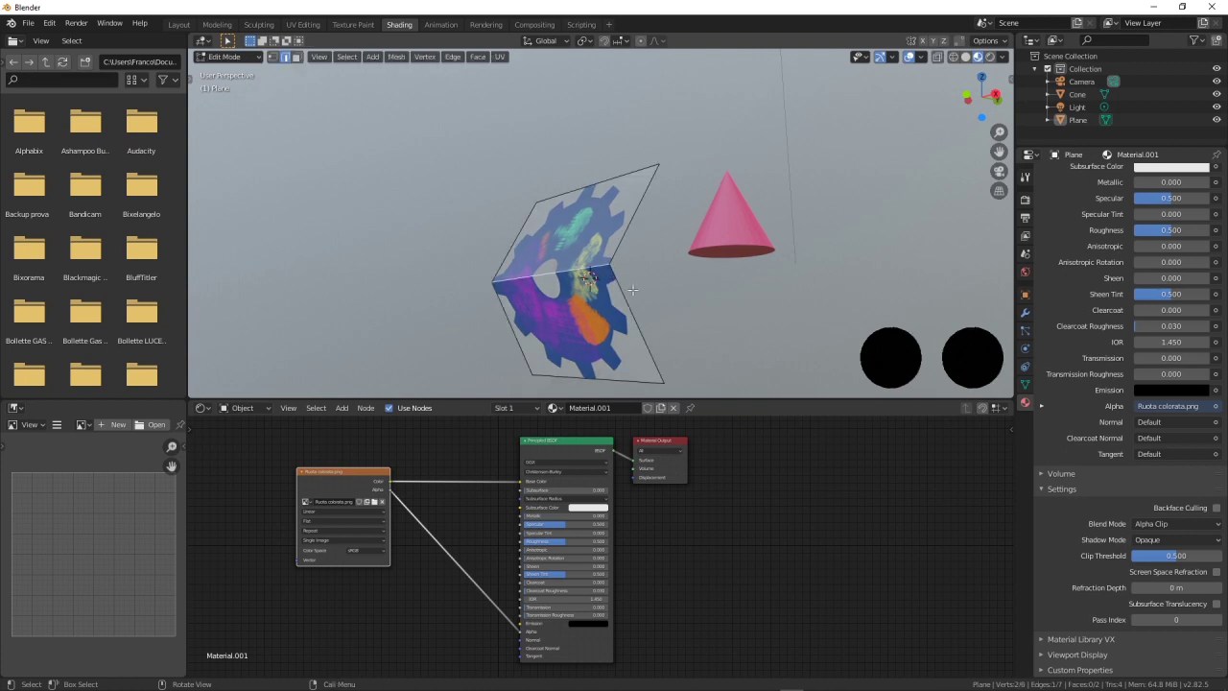
{"action": "mouse_move", "coordinate": [680, 264]}
{"action": "middle_mouse_down"}
{"action": "mouse_move", "coordinate": [636, 335]}
{"action": "mouse_move", "coordinate": [666, 335]}
{"action": "mouse_move", "coordinate": [656, 321]}
{"action": "mouse_move", "coordinate": [598, 372]}
{"action": "middle_mouse_up"}
{"action": "key", "text": "Tab"}
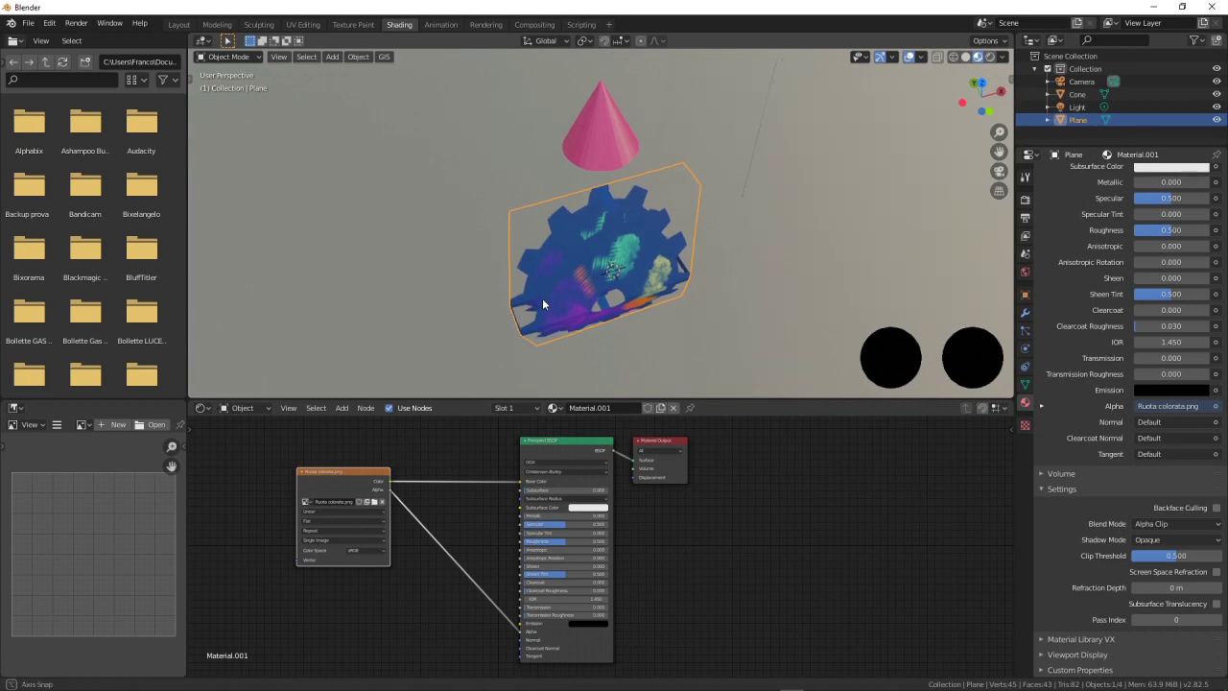
Delete the bent gear plane, leaving the camera, pink cone and light
{"action": "middle_click_drag", "start_coordinate": [542, 304], "coordinate": [579, 246]}
{"action": "mouse_move", "coordinate": [606, 319]}
{"action": "middle_mouse_down"}
{"action": "mouse_move", "coordinate": [416, 300]}
{"action": "mouse_move", "coordinate": [562, 173]}
{"action": "mouse_move", "coordinate": [522, 348]}
{"action": "mouse_move", "coordinate": [525, 297]}
{"action": "mouse_move", "coordinate": [556, 285]}
{"action": "mouse_move", "coordinate": [580, 289]}
{"action": "mouse_move", "coordinate": [594, 322]}
{"action": "mouse_move", "coordinate": [558, 315]}
{"action": "mouse_move", "coordinate": [542, 271]}
{"action": "mouse_move", "coordinate": [544, 191]}
{"action": "mouse_move", "coordinate": [554, 312]}
{"action": "middle_mouse_up"}
{"action": "key", "text": "Delete"}
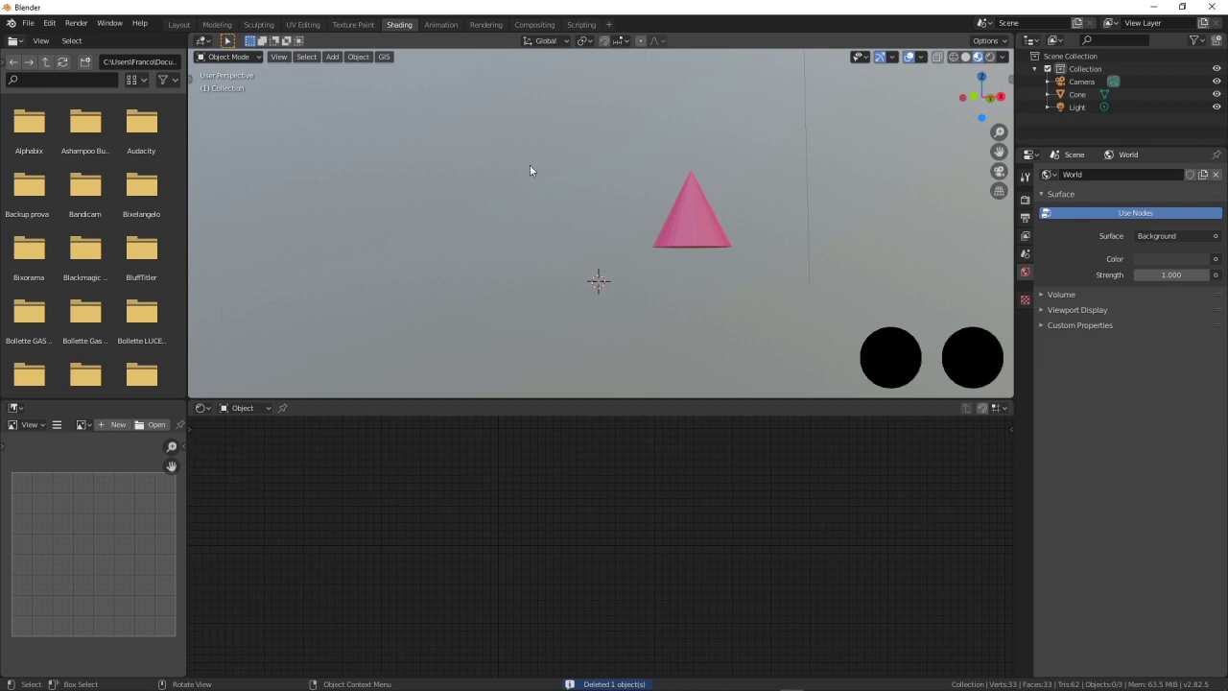
{"action": "left_click", "coordinate": [332, 56]}
{"action": "mouse_move", "coordinate": [374, 71]}
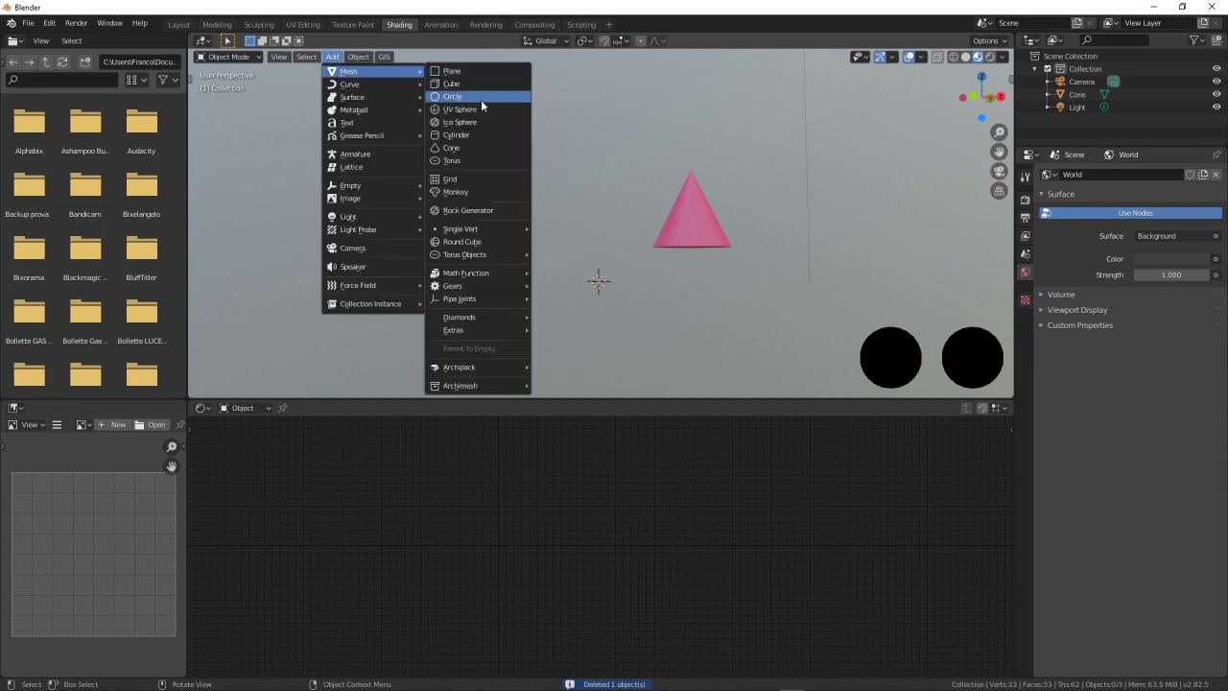
Add a UV sphere, enlarge it in front of the cone, and give it Material.003
{"action": "left_click", "coordinate": [480, 110]}
{"action": "middle_click_drag", "start_coordinate": [641, 307], "coordinate": [642, 346]}
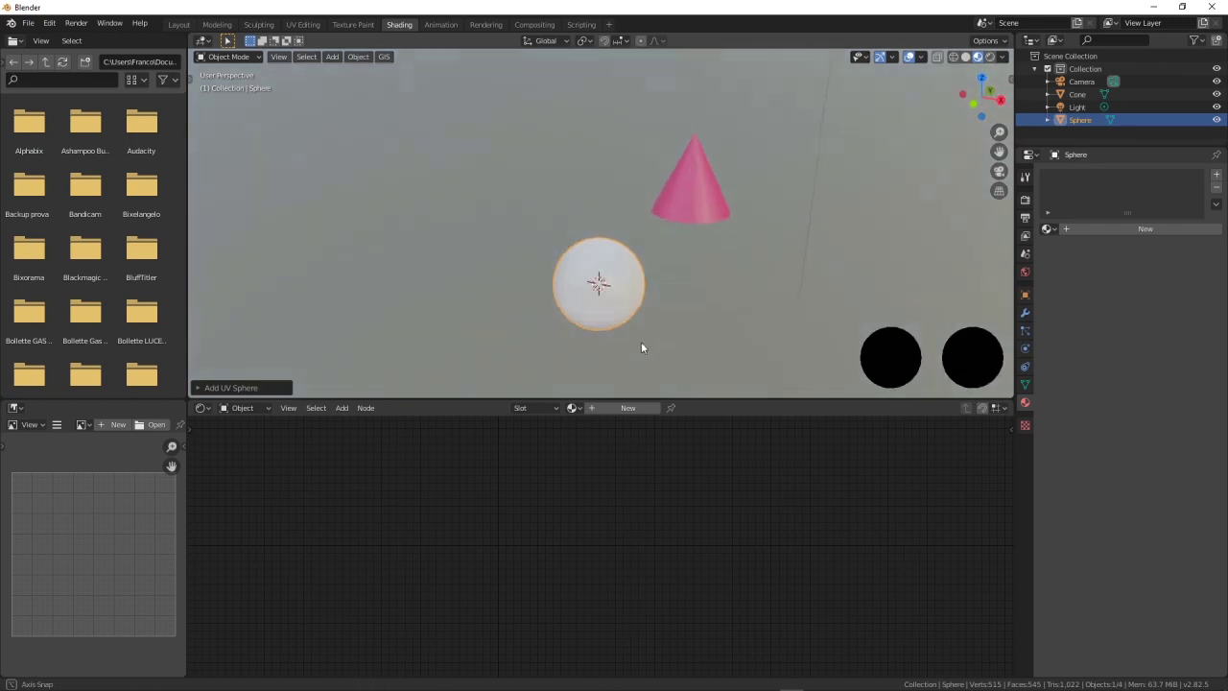
{"action": "middle_click_drag", "start_coordinate": [620, 294], "coordinate": [605, 260]}
{"action": "key", "text": "s"}
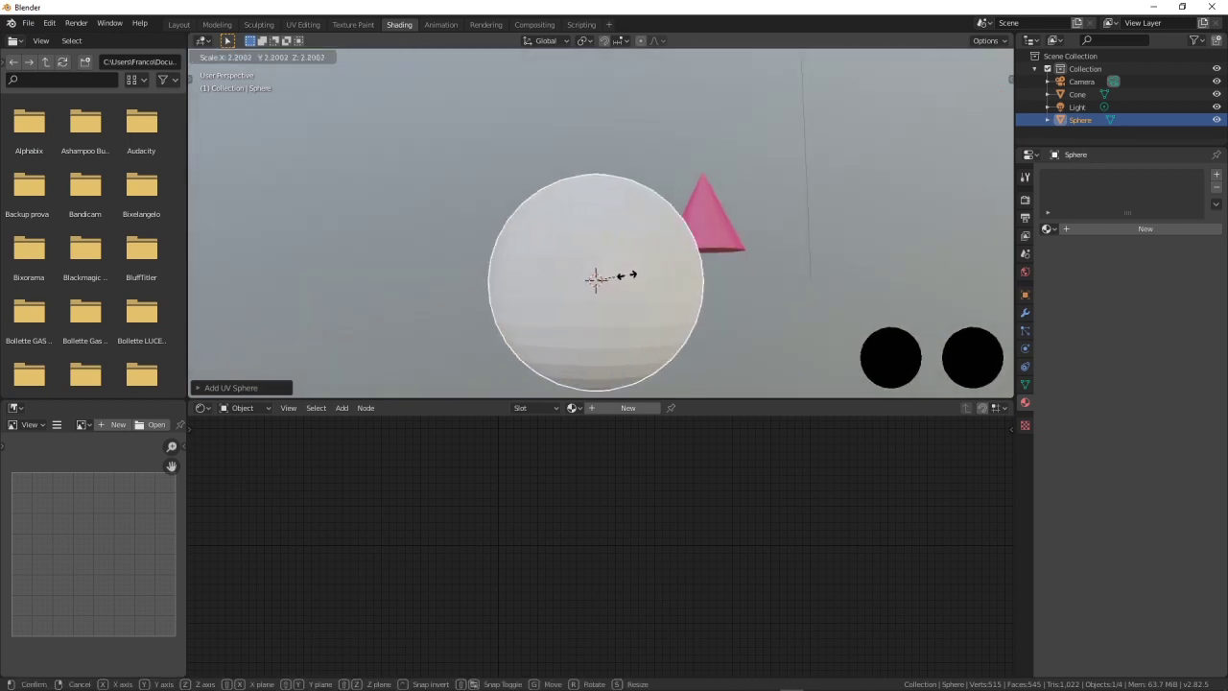
{"action": "left_click", "coordinate": [707, 258]}
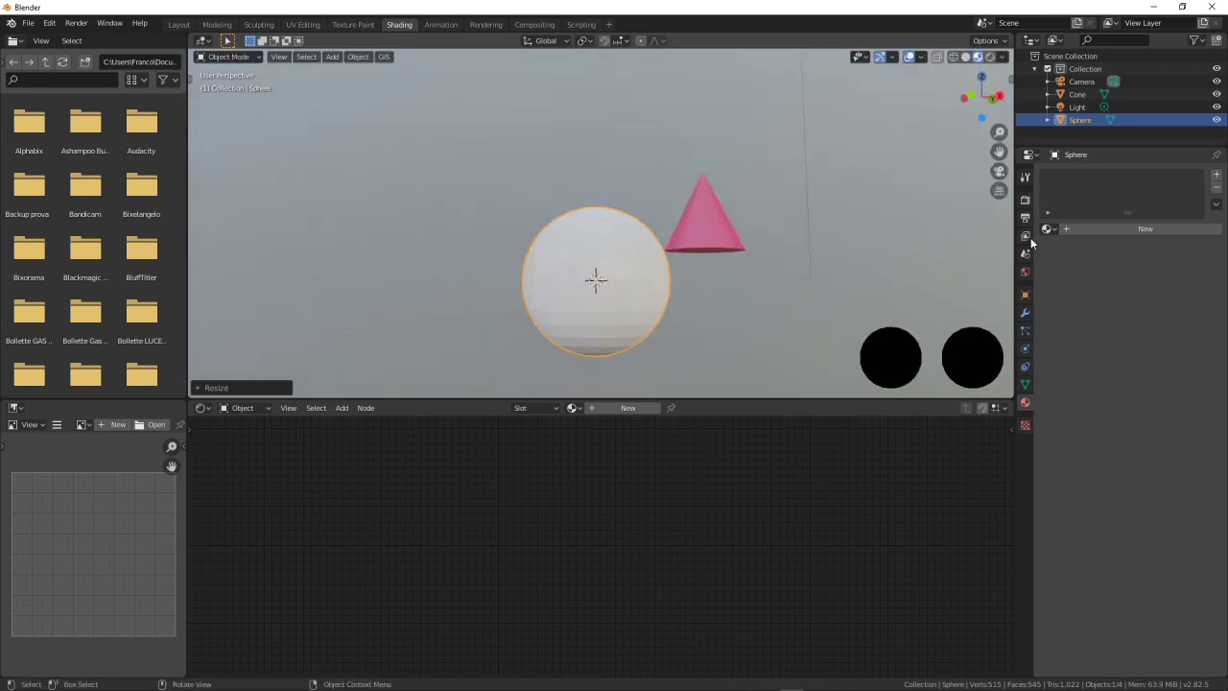
{"action": "left_click", "coordinate": [1103, 230]}
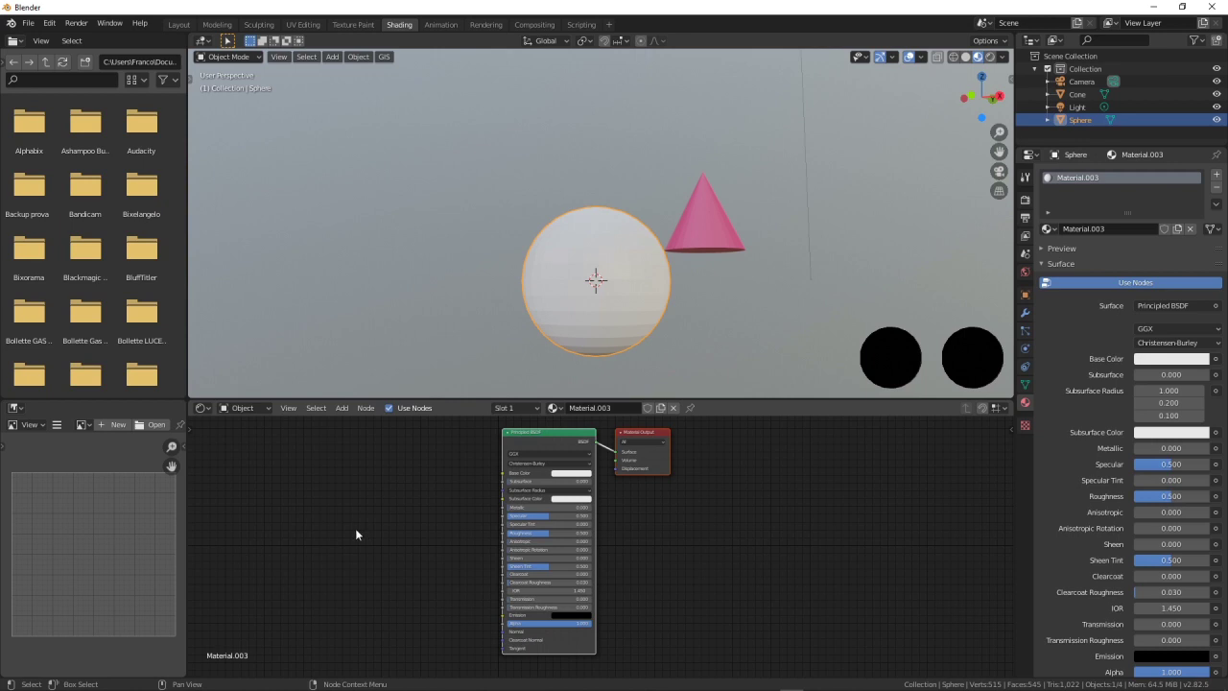
Feed Material.003's Base Color from an Image Texture loaded with fluido trasparente.png
{"action": "left_click", "coordinate": [1216, 358]}
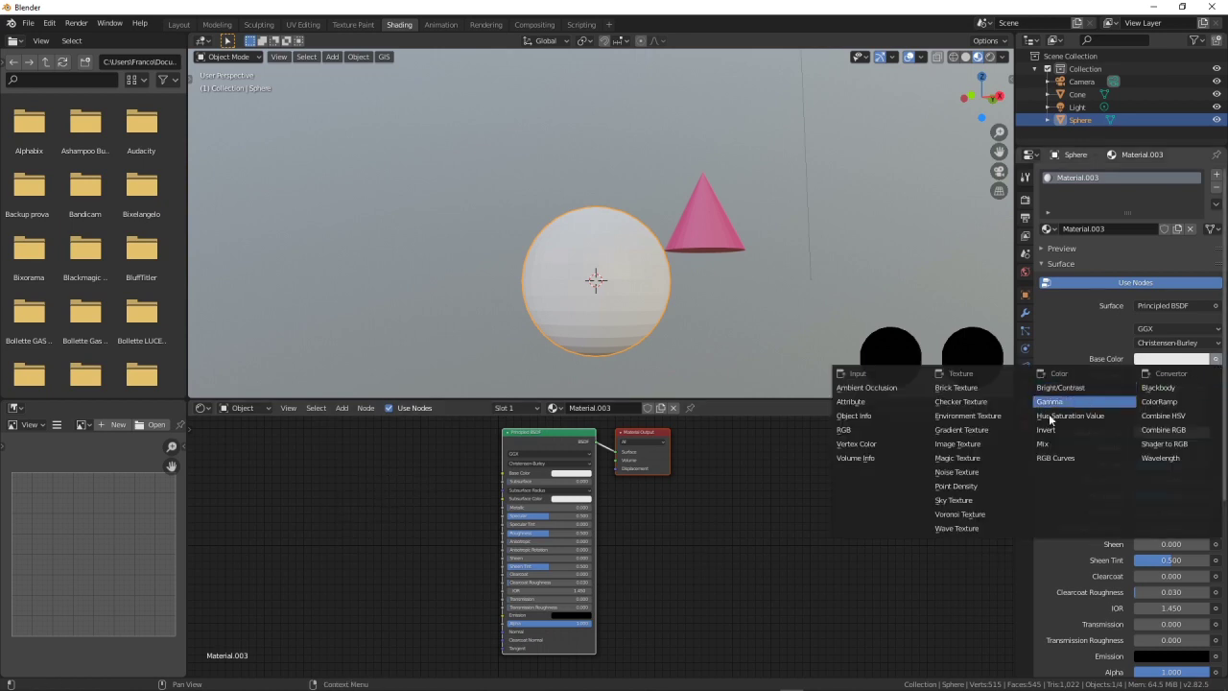
{"action": "left_click", "coordinate": [973, 443]}
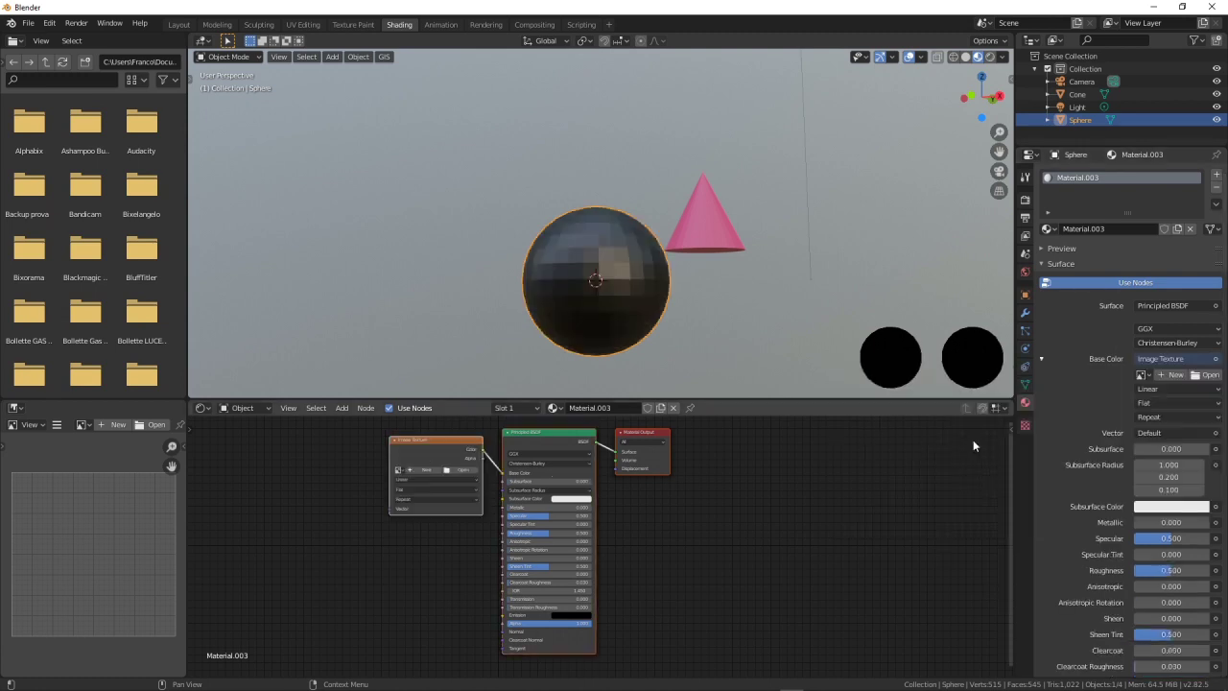
{"action": "middle_click_drag", "start_coordinate": [453, 469], "coordinate": [342, 484]}
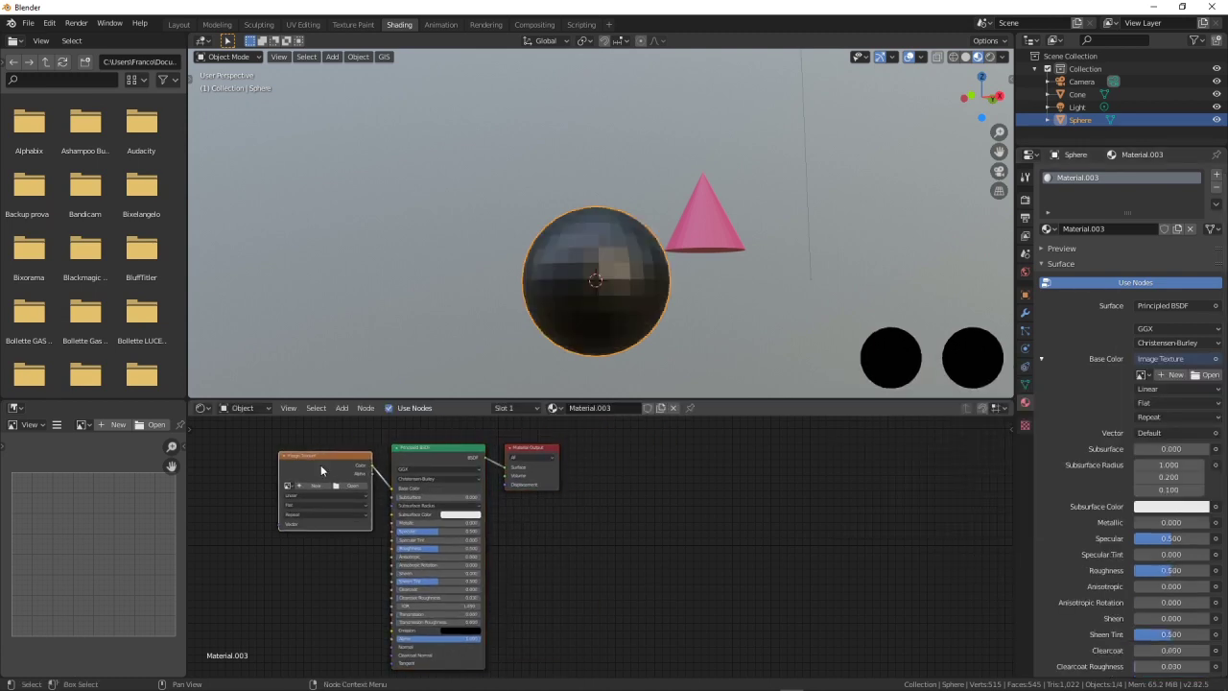
{"action": "left_click_drag", "start_coordinate": [441, 464], "coordinate": [571, 464]}
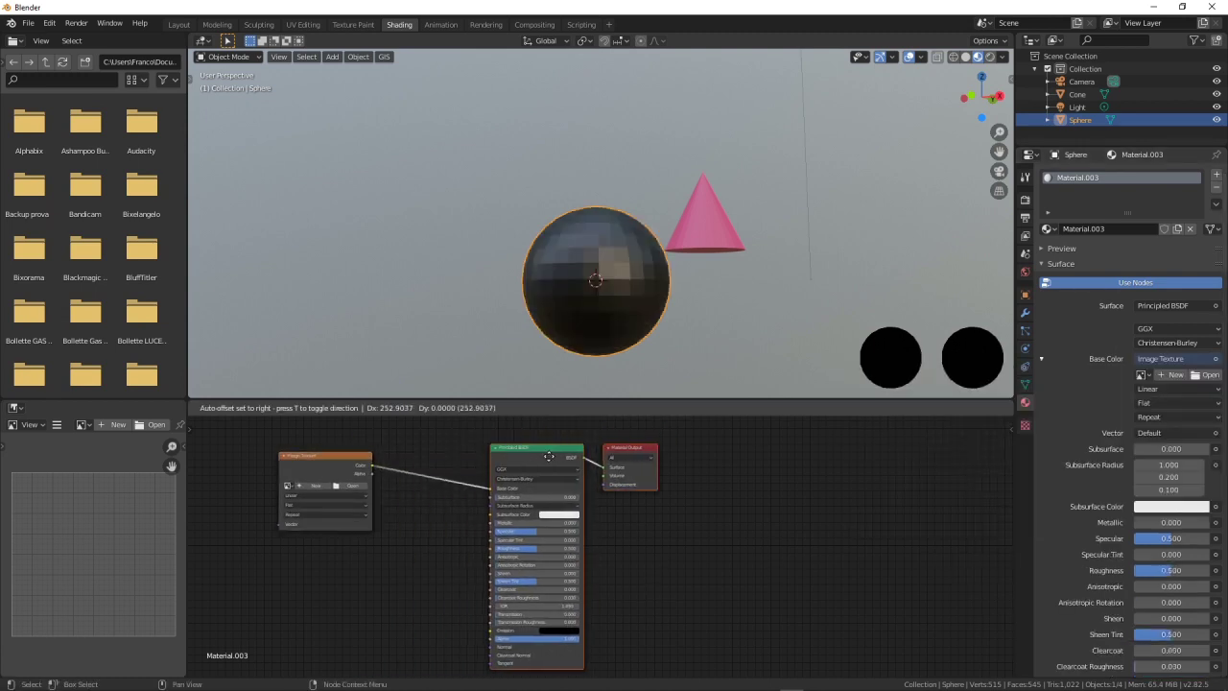
{"action": "left_click", "coordinate": [350, 485]}
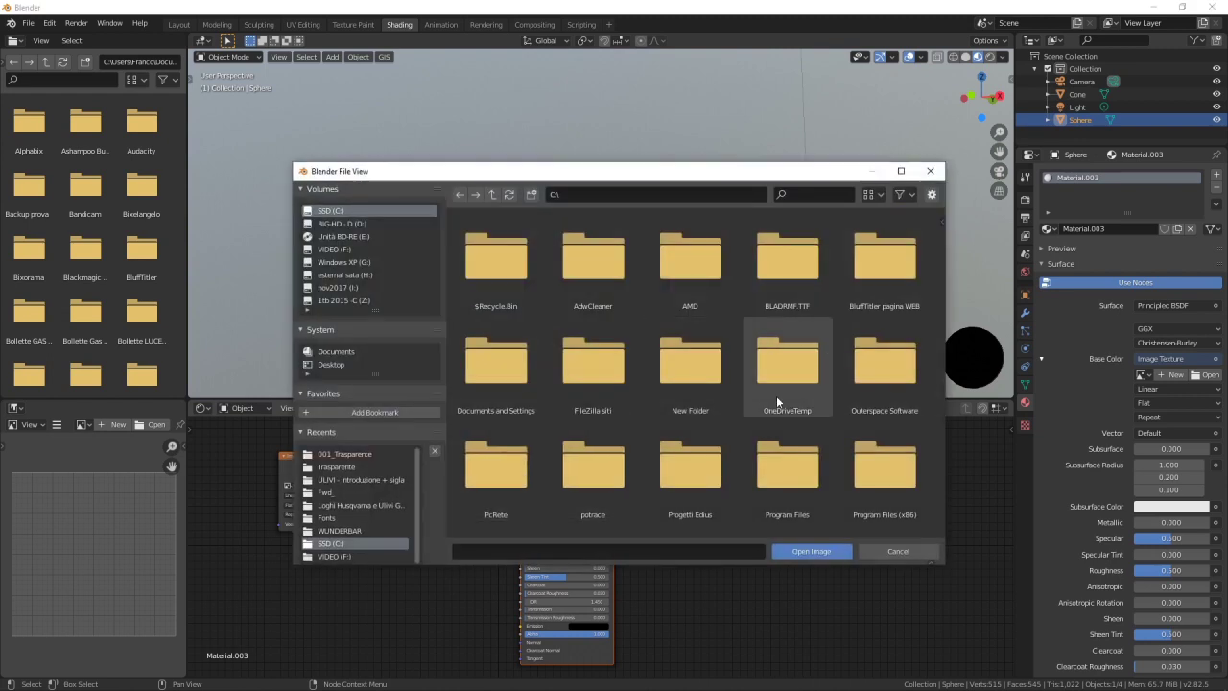
{"action": "left_click", "coordinate": [336, 250]}
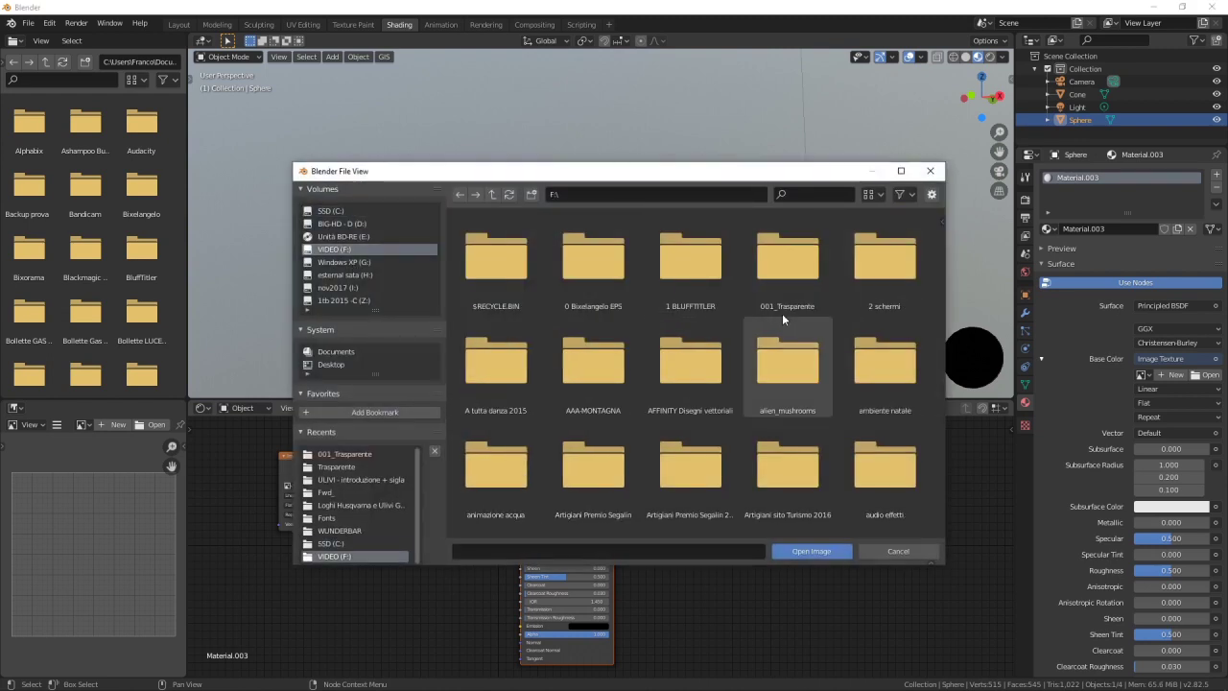
{"action": "left_click", "coordinate": [764, 275]}
{"action": "double_click", "coordinate": [764, 275]}
{"action": "left_click", "coordinate": [496, 257]}
{"action": "left_click", "coordinate": [821, 557]}
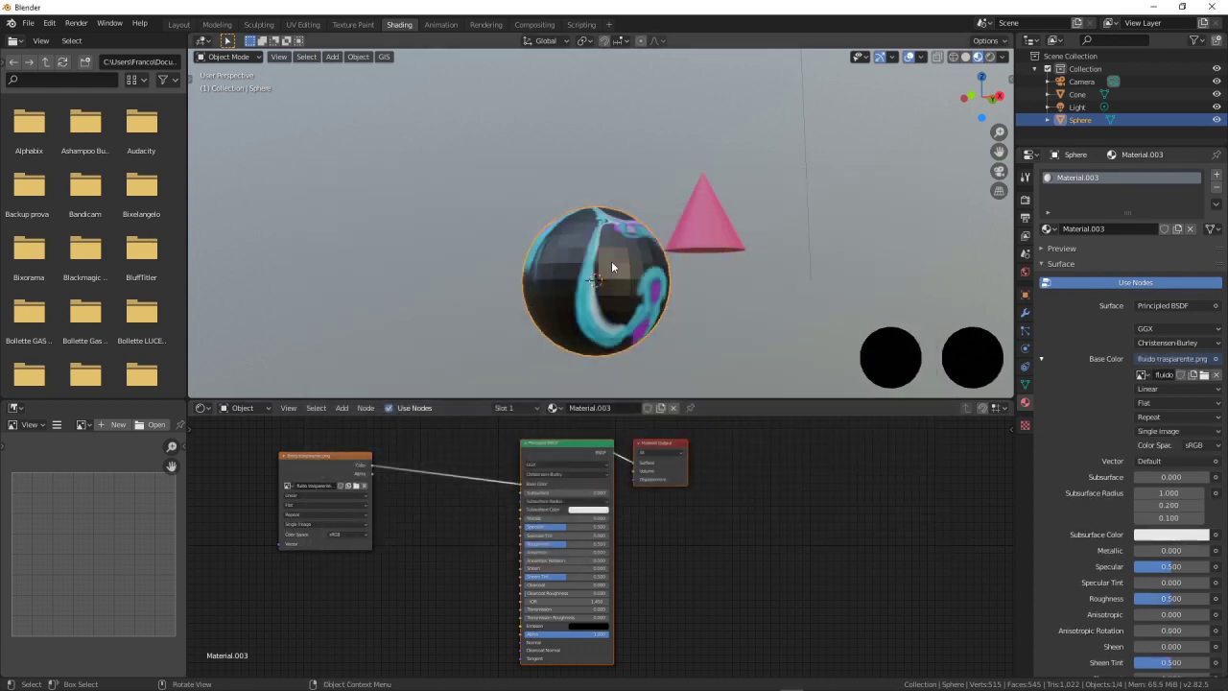
Feed the fluido trasparente.png alpha into Principled BSDF Alpha and set Blend Mode to Alpha Clip
{"action": "left_click_drag", "start_coordinate": [372, 473], "coordinate": [521, 634]}
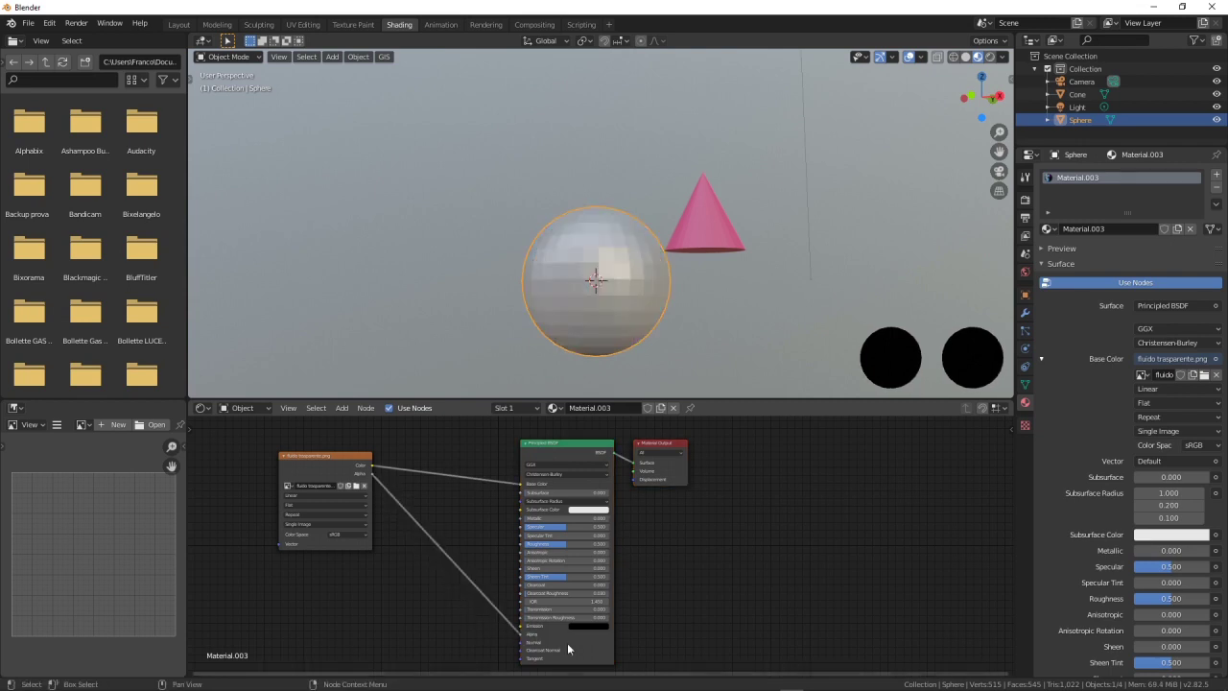
{"action": "scroll", "coordinate": [1104, 561], "scroll_direction": "down", "scroll_amount": 3}
{"action": "scroll", "coordinate": [1099, 573], "scroll_direction": "down", "scroll_amount": 3}
{"action": "scroll", "coordinate": [1099, 573], "scroll_direction": "down", "scroll_amount": 2}
{"action": "scroll", "coordinate": [1101, 570], "scroll_direction": "down", "scroll_amount": 2}
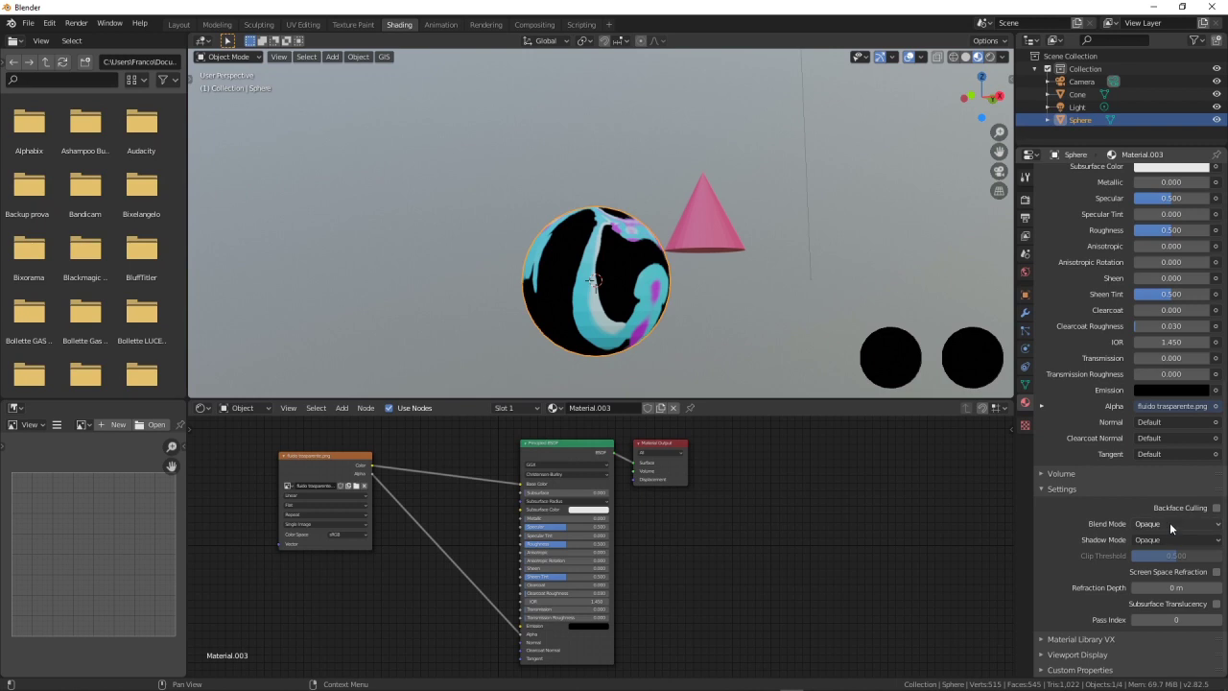
{"action": "left_click", "coordinate": [1169, 522]}
{"action": "left_click", "coordinate": [1182, 559]}
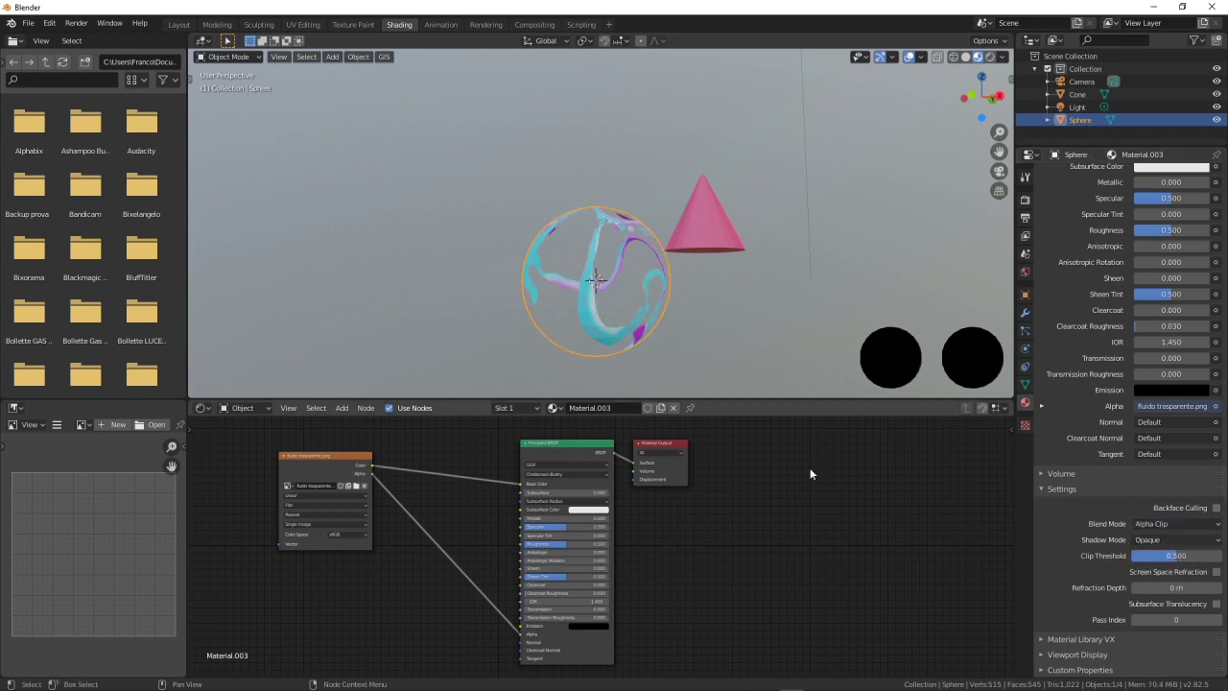
{"action": "mouse_move", "coordinate": [735, 373]}
{"action": "middle_mouse_down"}
{"action": "mouse_move", "coordinate": [630, 391]}
{"action": "mouse_move", "coordinate": [687, 384]}
{"action": "middle_mouse_up"}
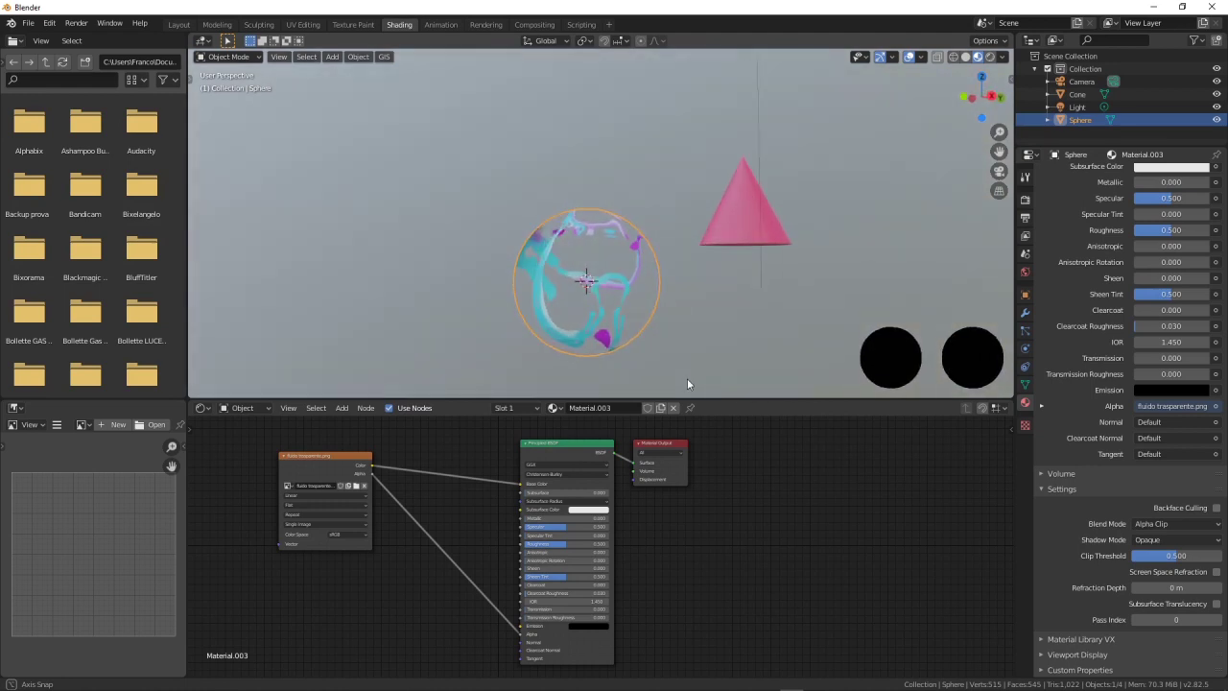
Add Texture Coordinate and Mapping nodes to the fluido trasparente.png image texture
{"action": "left_click_drag", "start_coordinate": [323, 479], "coordinate": [387, 491]}
{"action": "key", "text": "ctrl+t"}
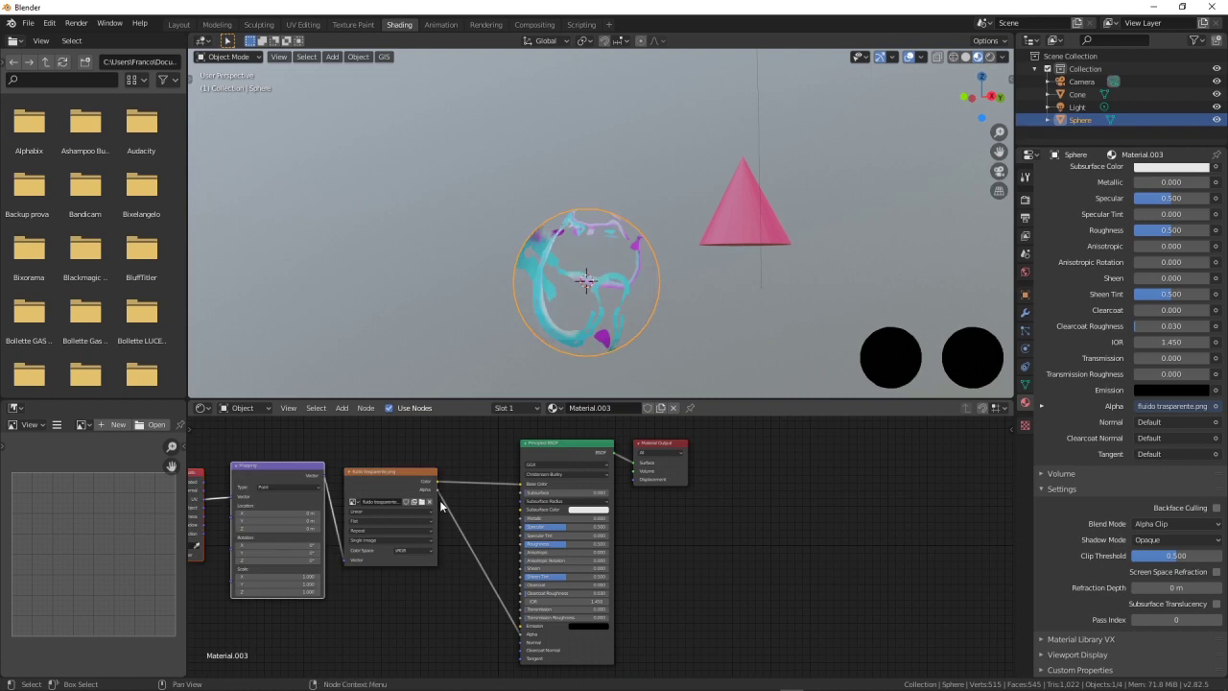
{"action": "middle_click_drag", "start_coordinate": [381, 607], "coordinate": [534, 598]}
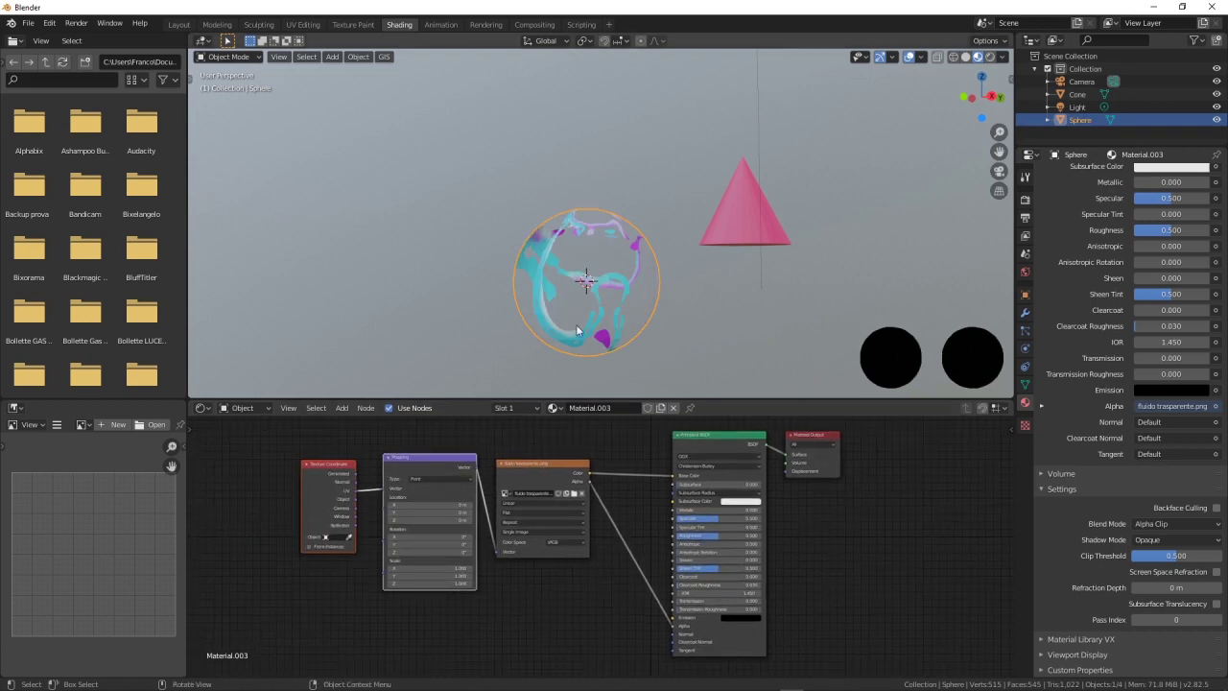
Adjust the mapping's X location, scale and Z rotation, then preview in Rendered shading
{"action": "mouse_move", "coordinate": [432, 504]}
{"action": "left_mouse_down"}
{"action": "mouse_move", "coordinate": [460, 505]}
{"action": "mouse_move", "coordinate": [427, 512]}
{"action": "left_mouse_up"}
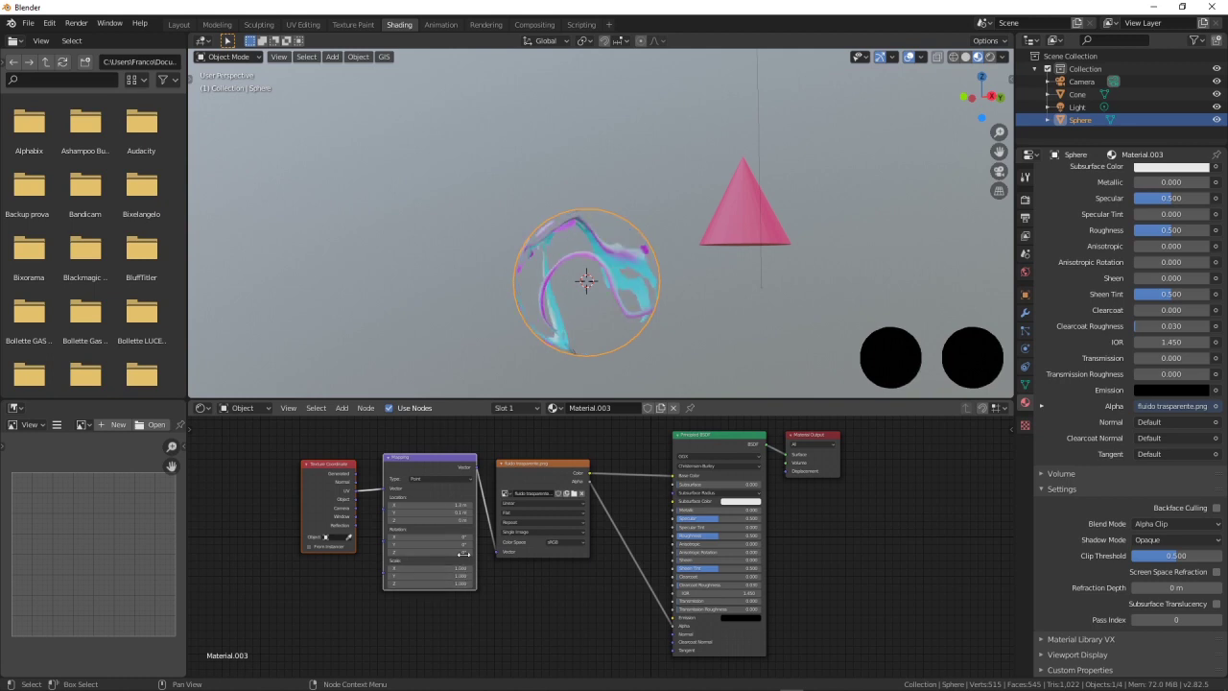
{"action": "left_click_drag", "start_coordinate": [456, 573], "coordinate": [451, 583]}
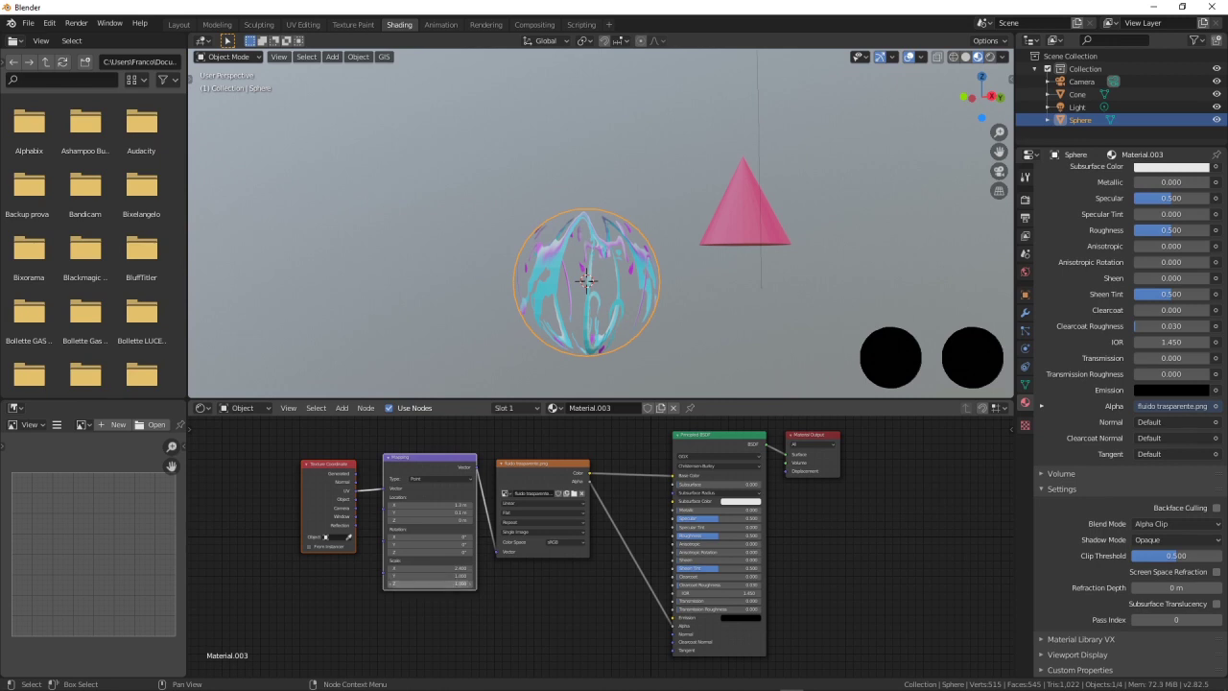
{"action": "left_click_drag", "start_coordinate": [451, 553], "coordinate": [466, 552]}
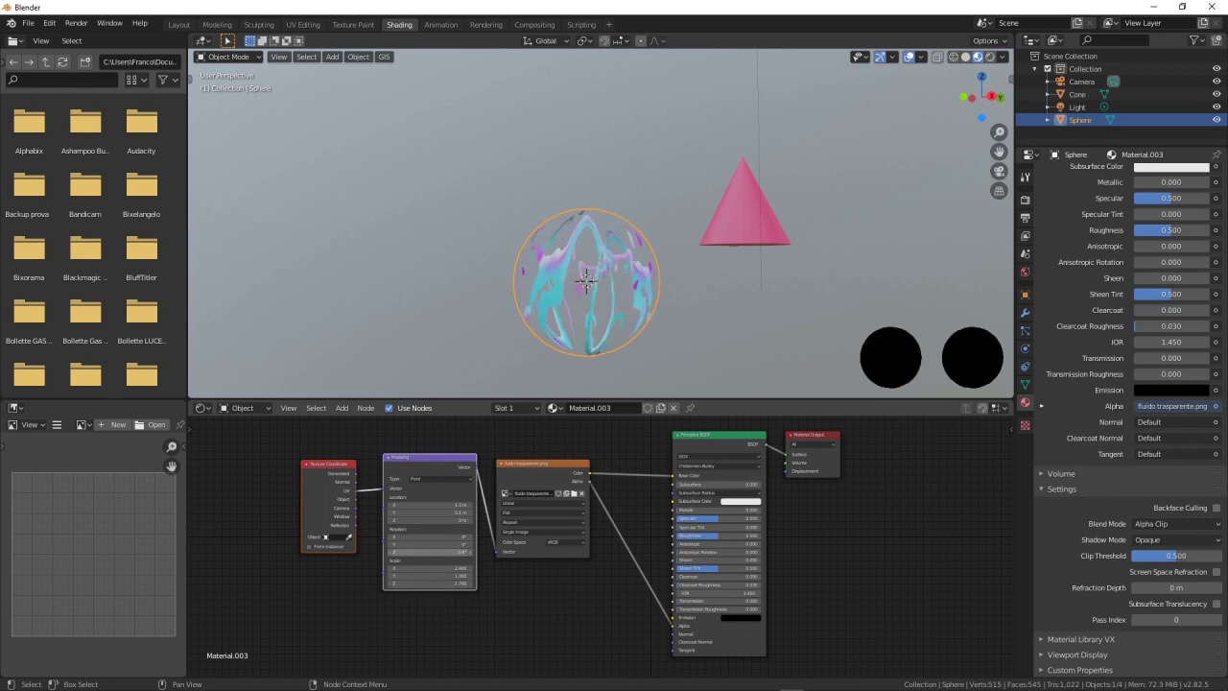
{"action": "left_click", "coordinate": [989, 57]}
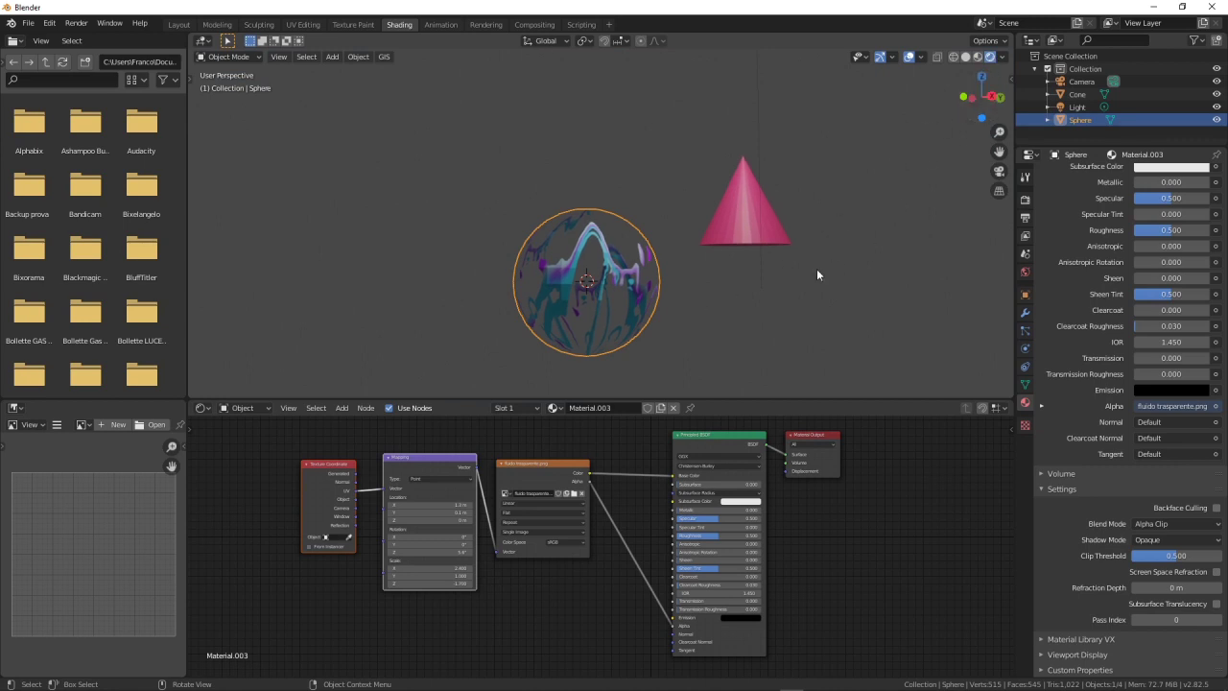
{"action": "mouse_move", "coordinate": [730, 286]}
{"action": "middle_mouse_down"}
{"action": "mouse_move", "coordinate": [766, 314]}
{"action": "mouse_move", "coordinate": [888, 347]}
{"action": "mouse_move", "coordinate": [934, 296]}
{"action": "mouse_move", "coordinate": [740, 337]}
{"action": "mouse_move", "coordinate": [540, 358]}
{"action": "mouse_move", "coordinate": [460, 233]}
{"action": "mouse_move", "coordinate": [567, 164]}
{"action": "mouse_move", "coordinate": [617, 293]}
{"action": "mouse_move", "coordinate": [592, 328]}
{"action": "middle_mouse_up"}
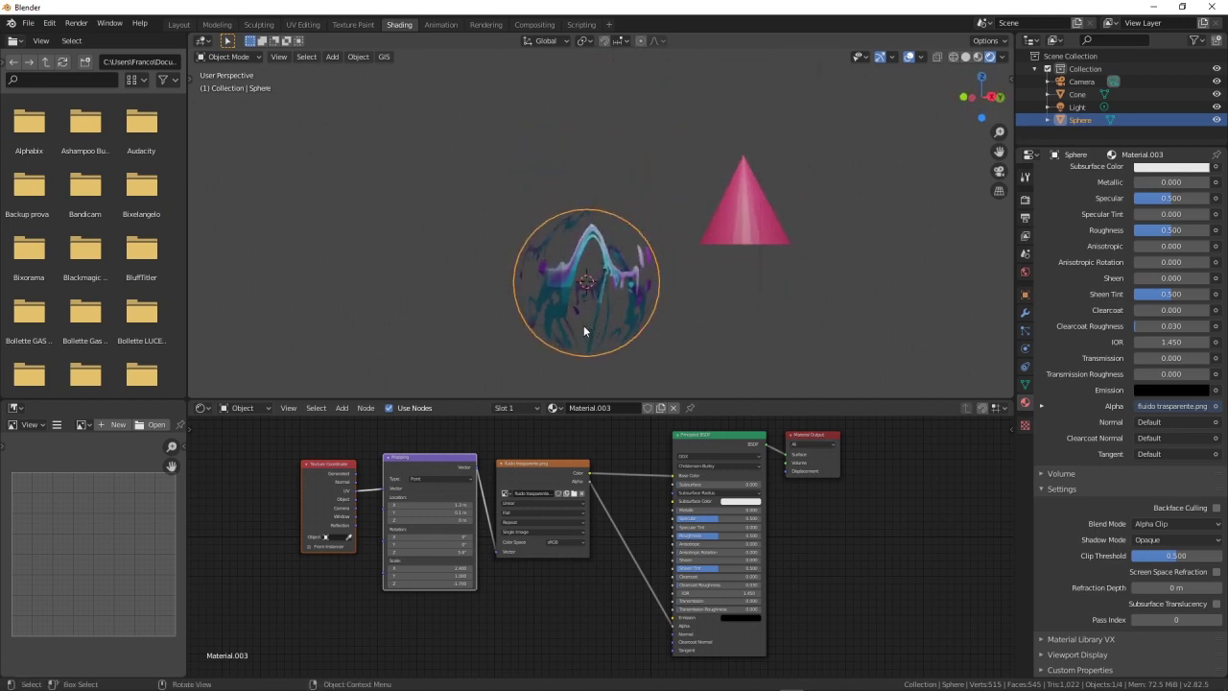
Render the frame, apply Shade Smooth to the sphere, and render again to compare
{"action": "key", "text": "F12"}
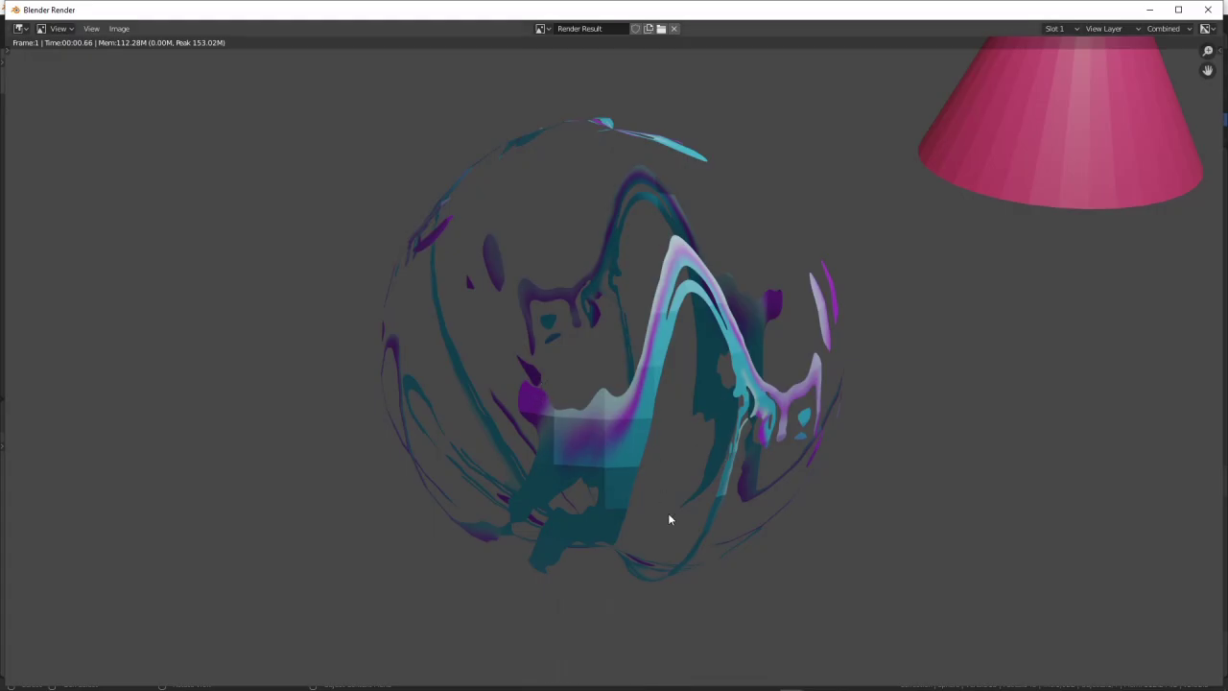
{"action": "key", "text": "Escape"}
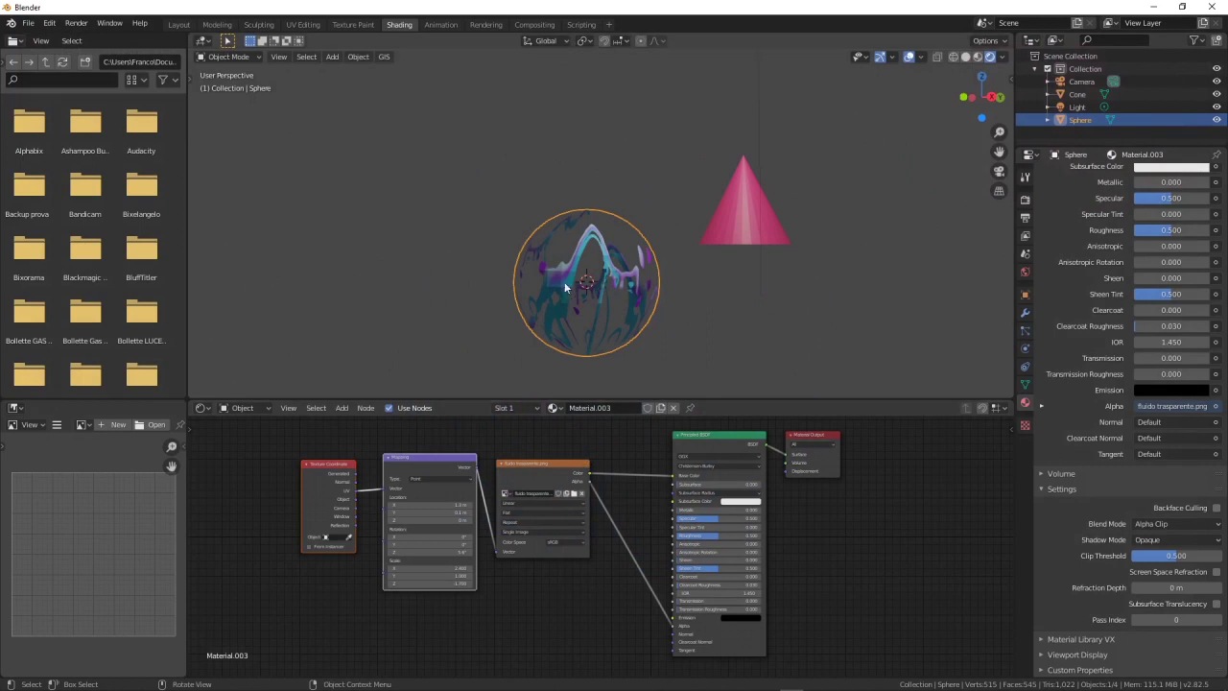
{"action": "right_click", "coordinate": [560, 276]}
{"action": "left_click", "coordinate": [506, 275]}
{"action": "key", "text": "F12"}
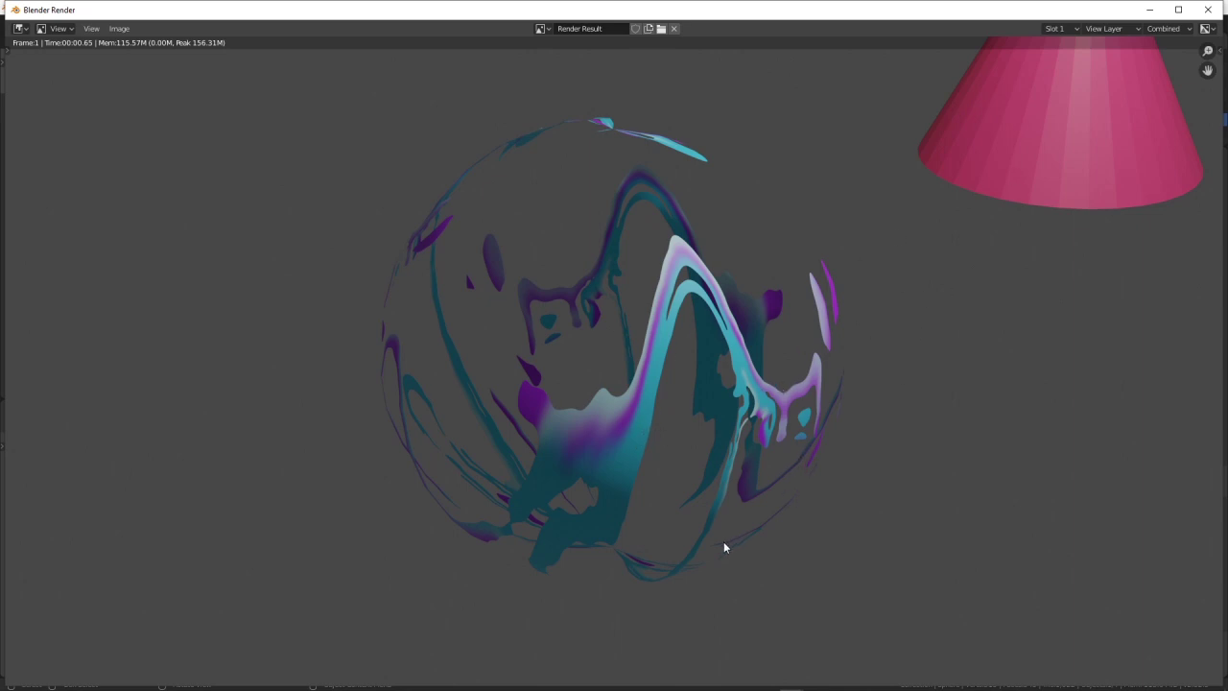
{"action": "key", "text": "Escape"}
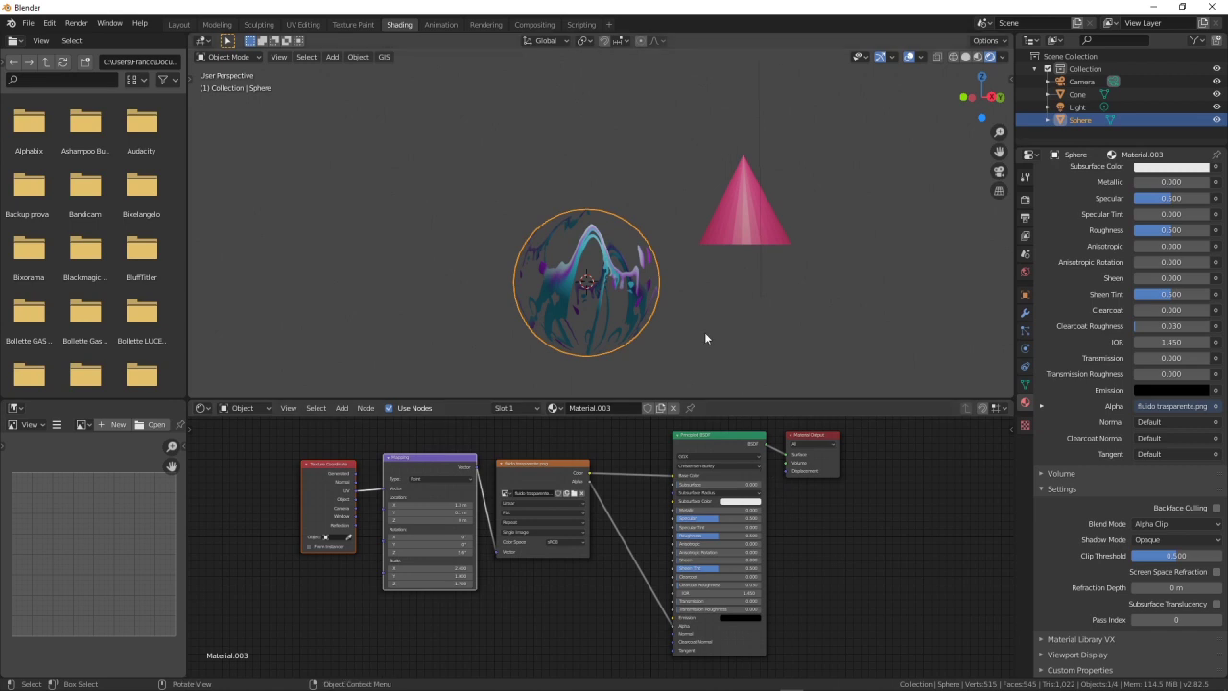
Start a new General file without saving and delete the default cube
{"action": "left_click", "coordinate": [28, 22]}
{"action": "mouse_move", "coordinate": [44, 37]}
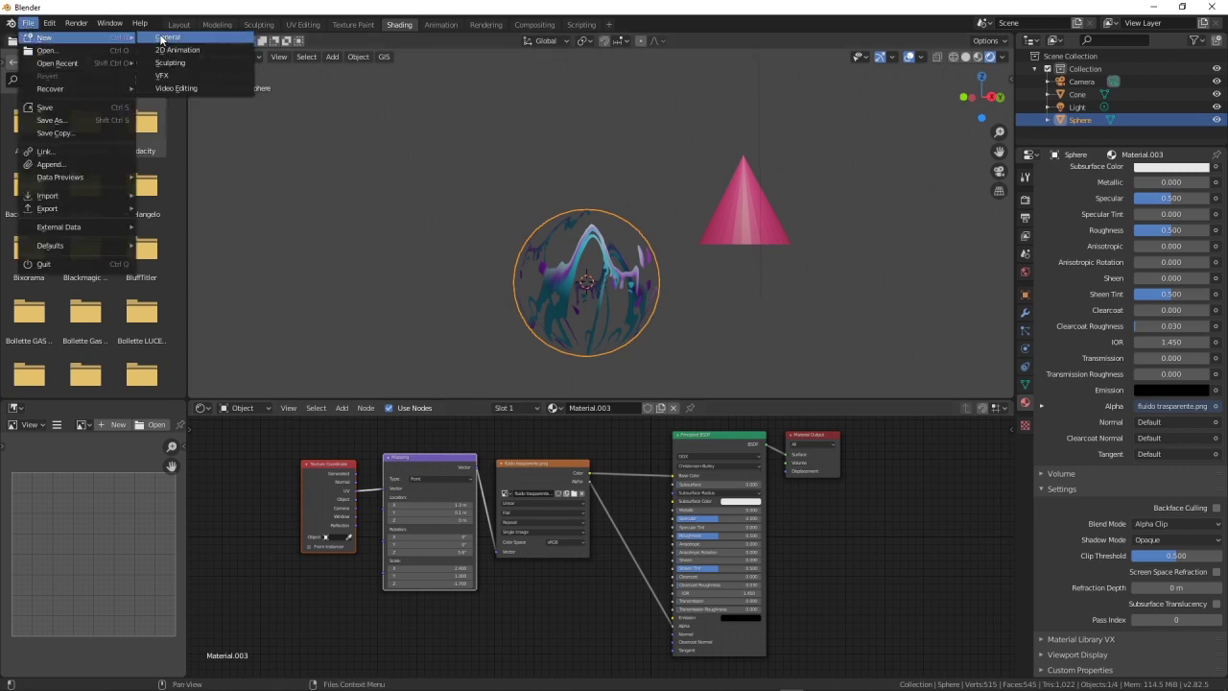
{"action": "left_click", "coordinate": [177, 39]}
{"action": "left_click", "coordinate": [635, 369]}
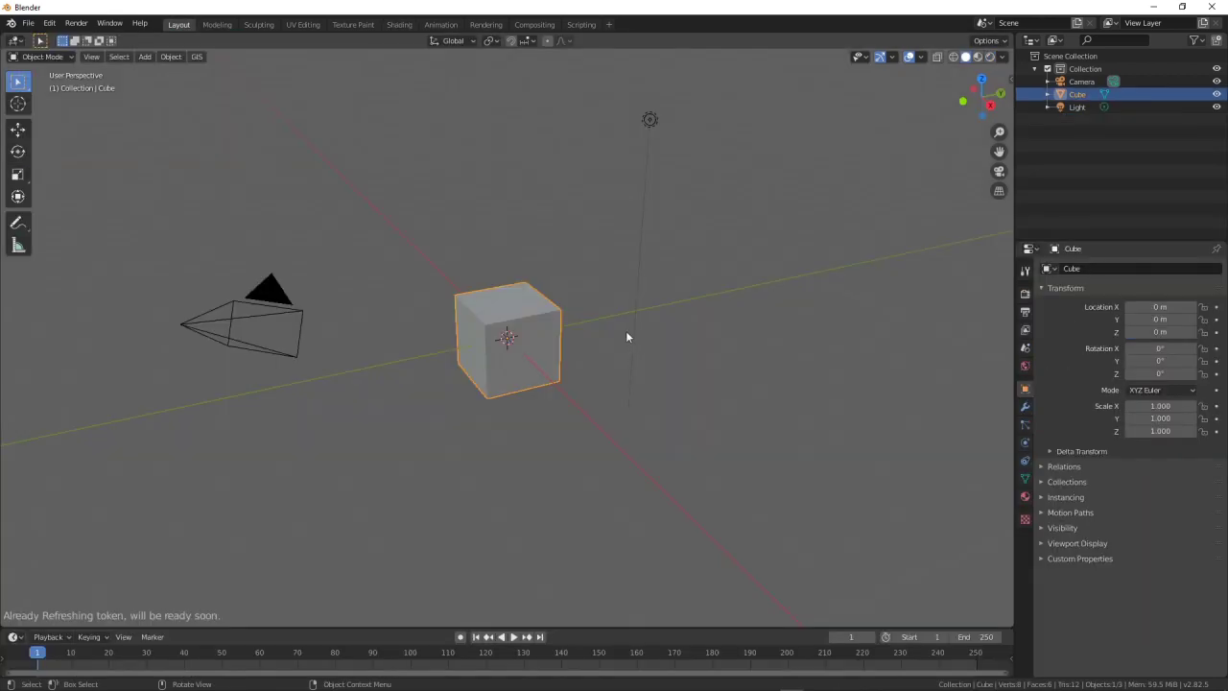
{"action": "key", "text": "Delete"}
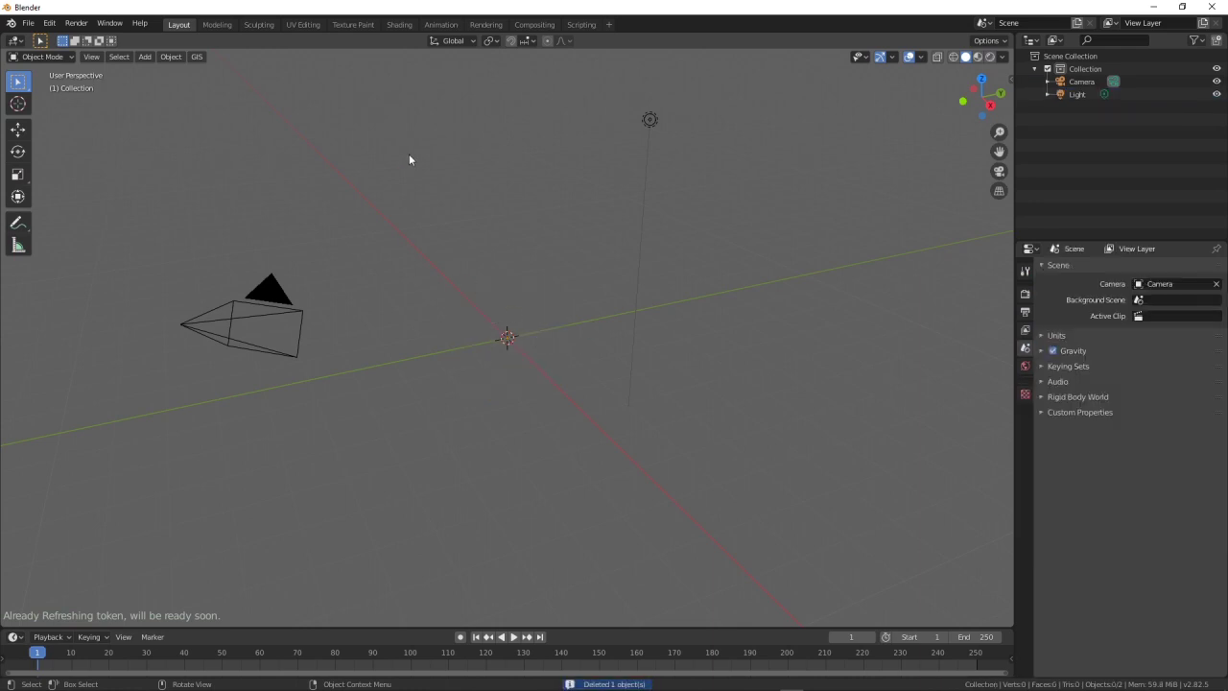
Add a UV sphere scaled to 3.597 and put it in Edit Mode
{"action": "left_click", "coordinate": [146, 58]}
{"action": "mouse_move", "coordinate": [161, 71]}
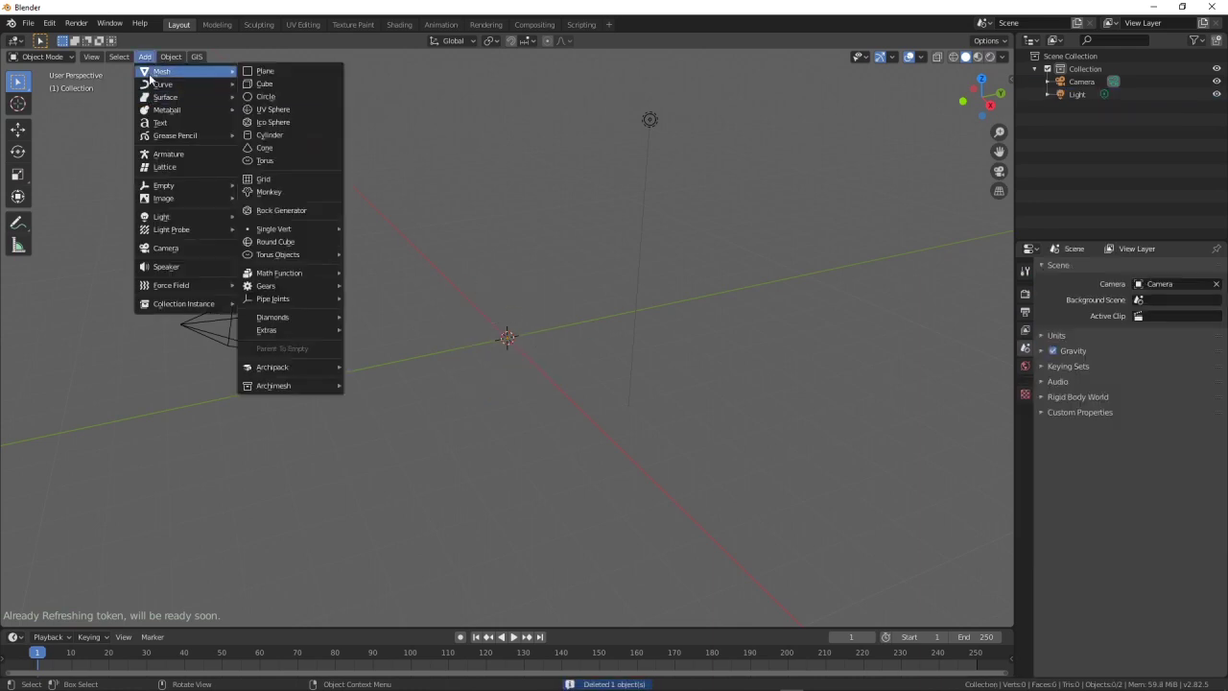
{"action": "left_click", "coordinate": [291, 108]}
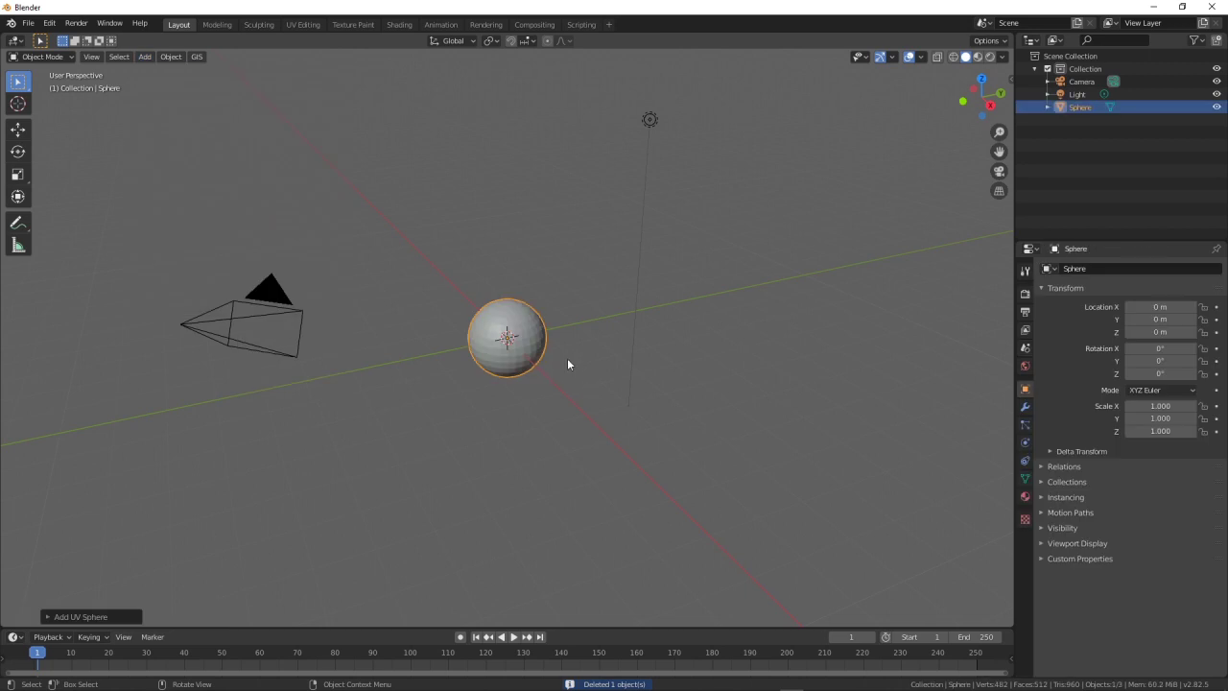
{"action": "key", "text": "s"}
{"action": "left_click", "coordinate": [738, 317]}
{"action": "mouse_move", "coordinate": [543, 372]}
{"action": "middle_mouse_down"}
{"action": "mouse_move", "coordinate": [572, 374]}
{"action": "mouse_move", "coordinate": [525, 375]}
{"action": "mouse_move", "coordinate": [463, 350]}
{"action": "middle_mouse_up"}
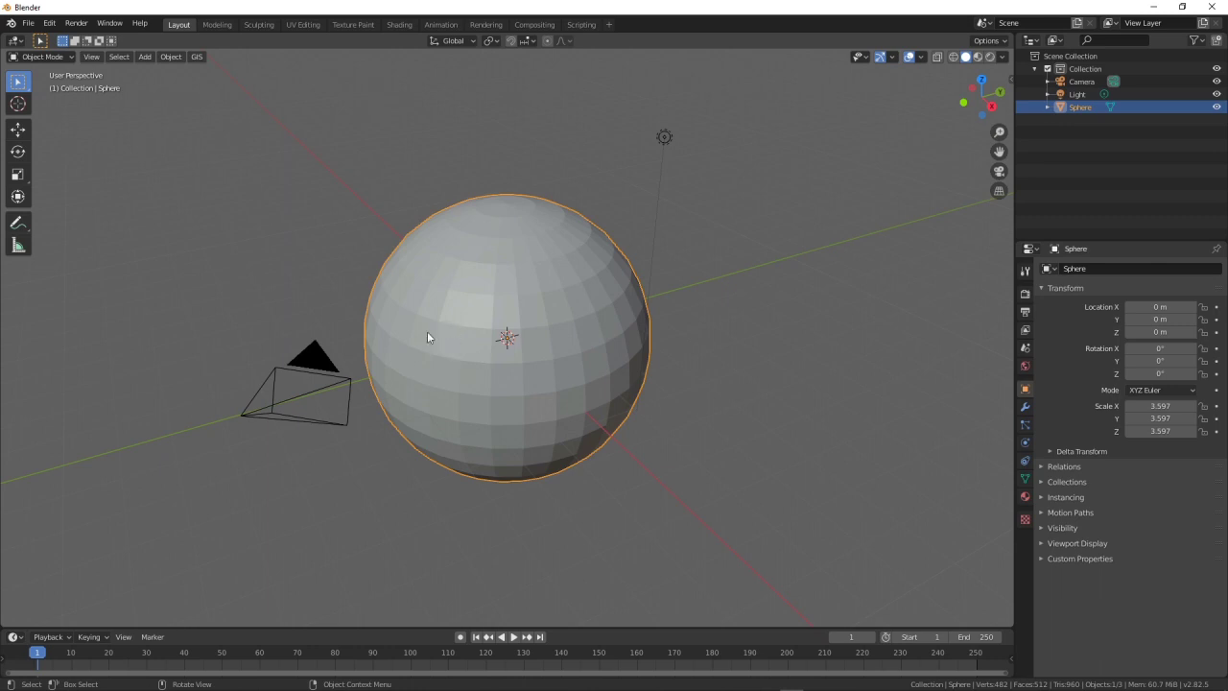
{"action": "key", "text": "Tab"}
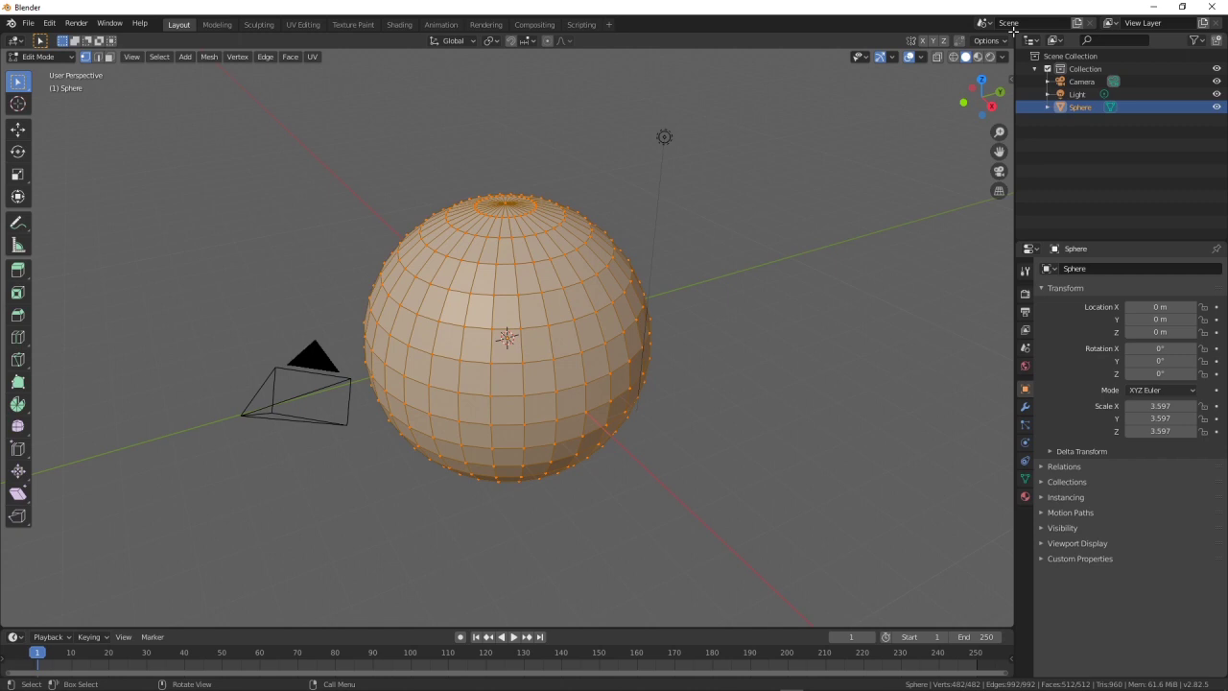
Split the viewport into three areas, with a Shader Editor in the middle and a UV Editor on the right
{"action": "mouse_move", "coordinate": [1014, 34]}
{"action": "left_mouse_down"}
{"action": "mouse_move", "coordinate": [488, 158]}
{"action": "mouse_move", "coordinate": [517, 158]}
{"action": "left_mouse_up"}
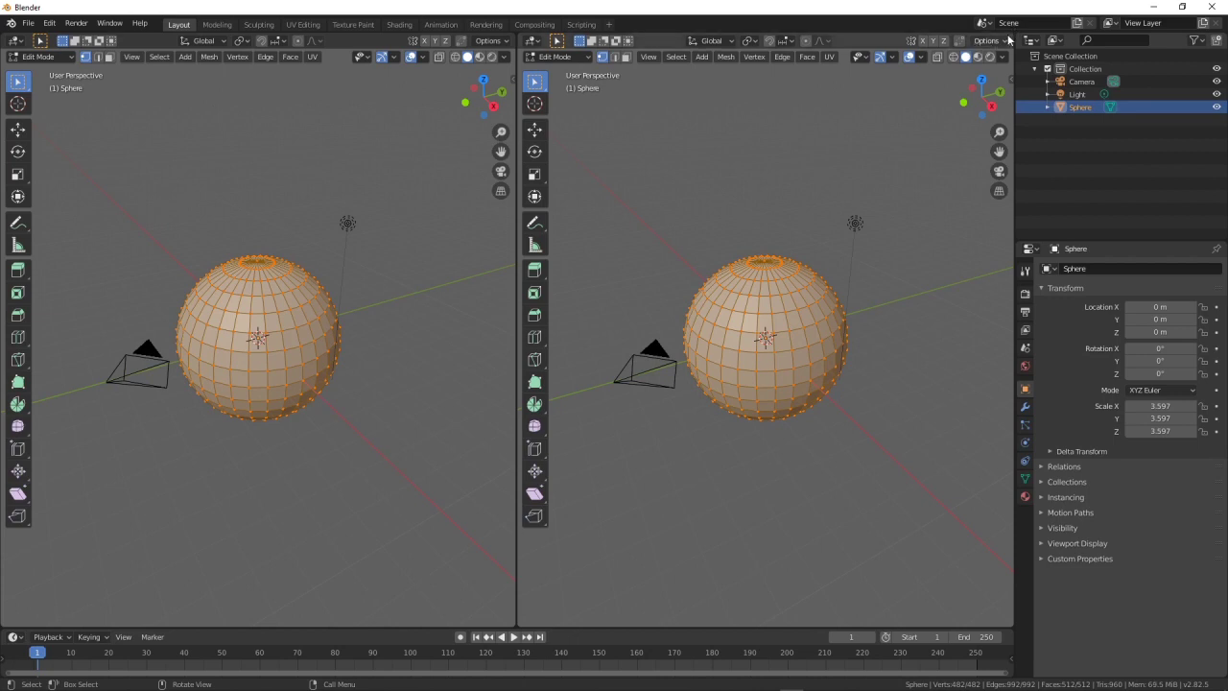
{"action": "left_click_drag", "start_coordinate": [1007, 34], "coordinate": [735, 121]}
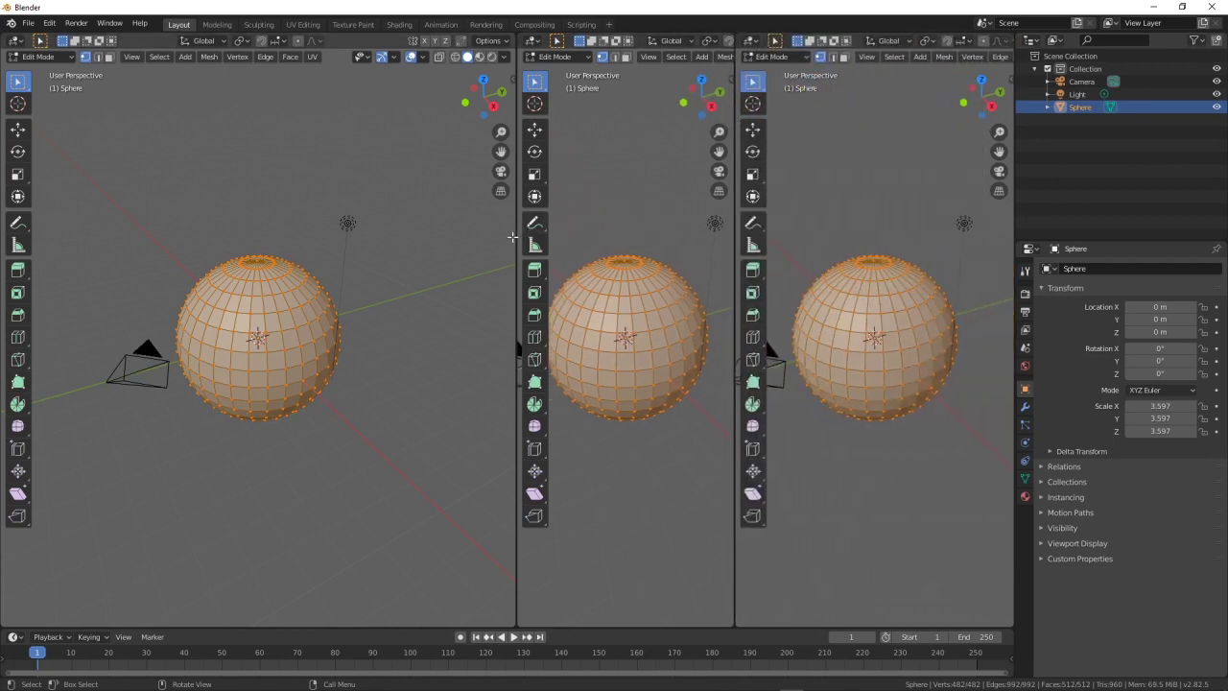
{"action": "key", "text": "alt+a"}
{"action": "left_click_drag", "start_coordinate": [516, 237], "coordinate": [366, 240]}
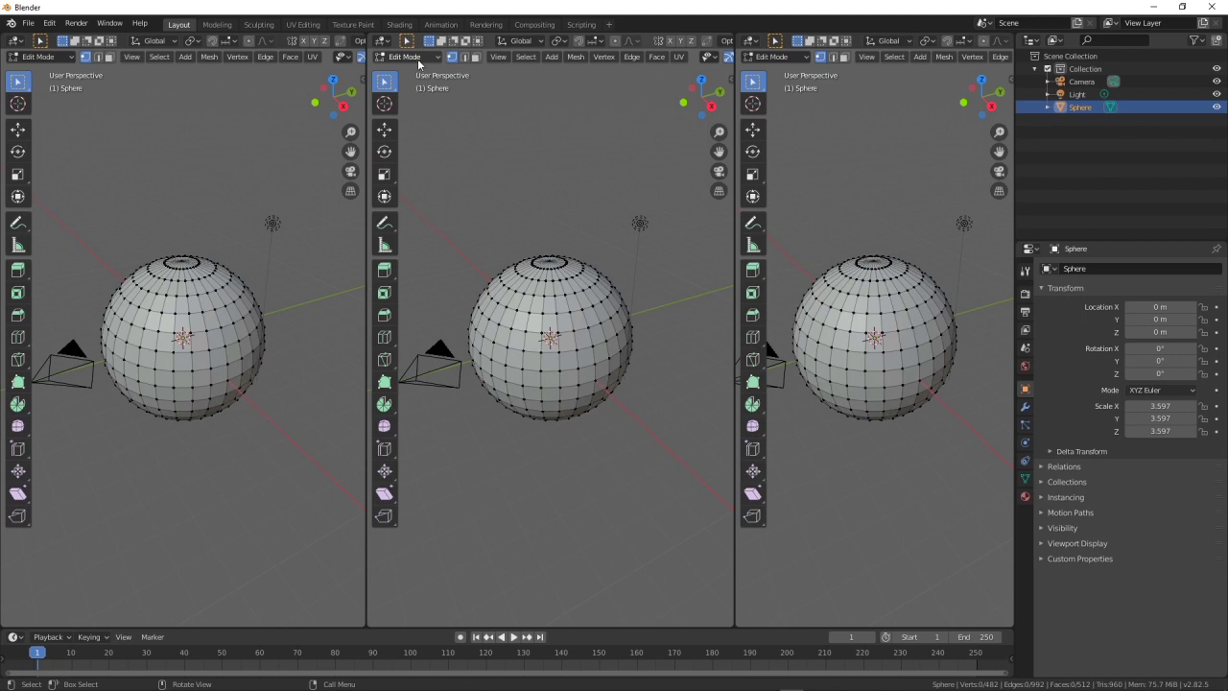
{"action": "left_click", "coordinate": [386, 43]}
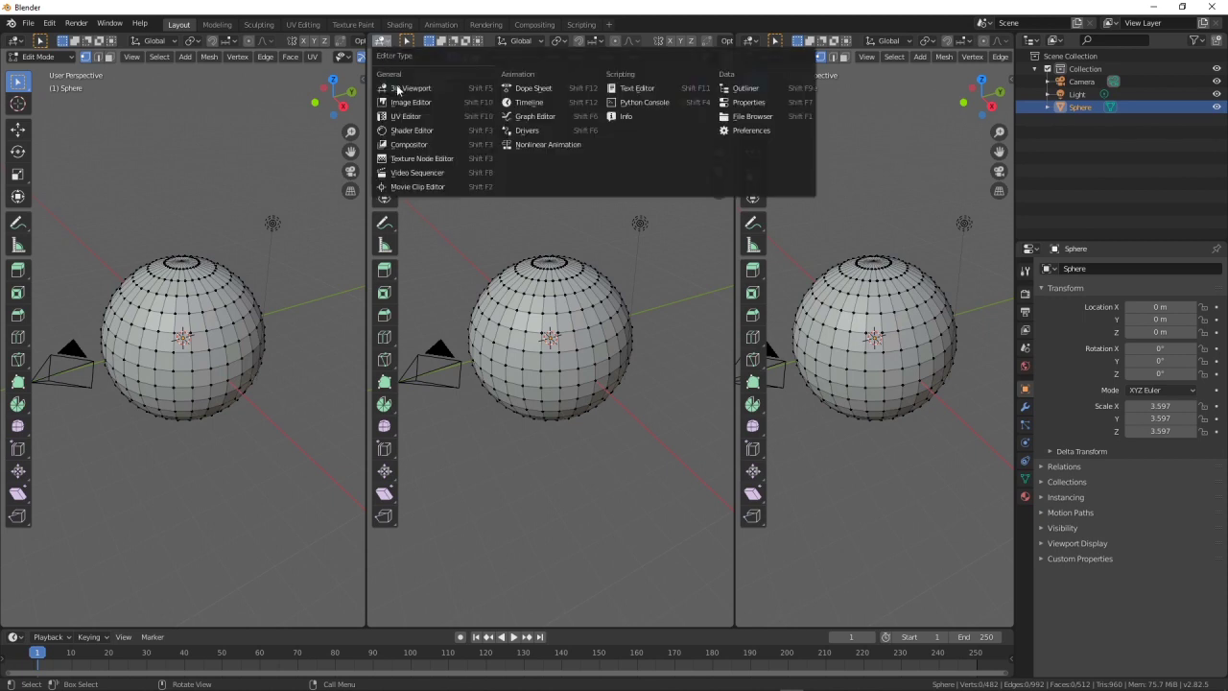
{"action": "left_click", "coordinate": [409, 127]}
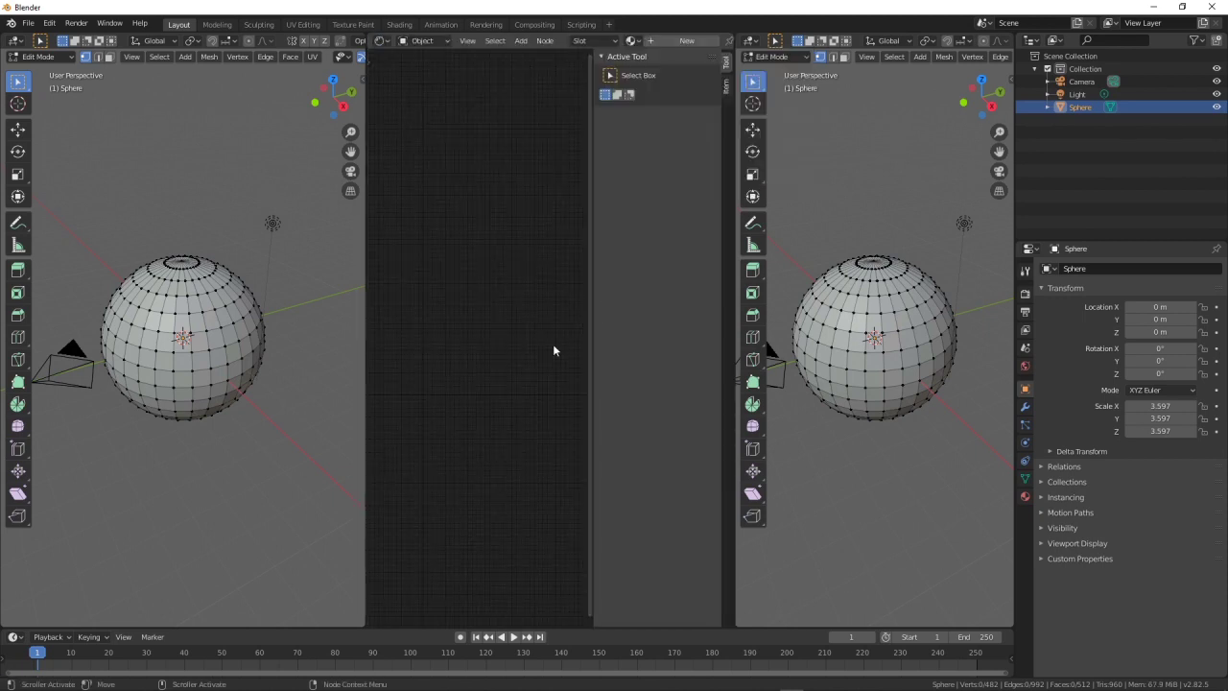
{"action": "left_click", "coordinate": [798, 56]}
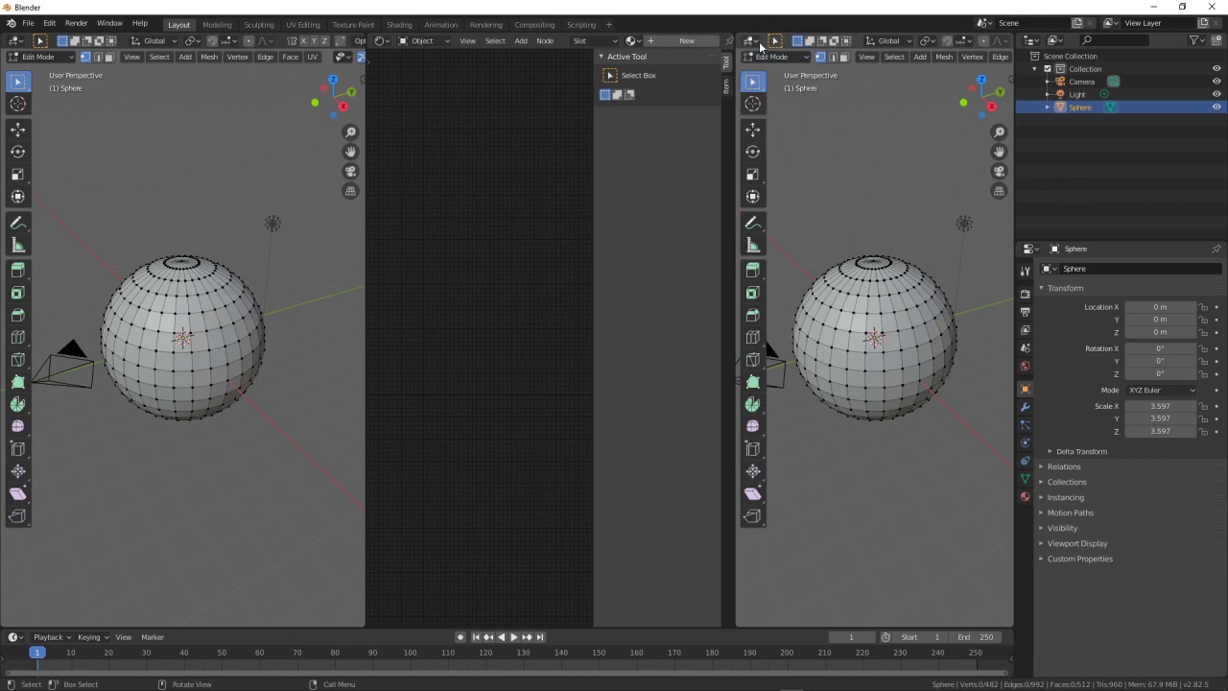
{"action": "left_click", "coordinate": [757, 43]}
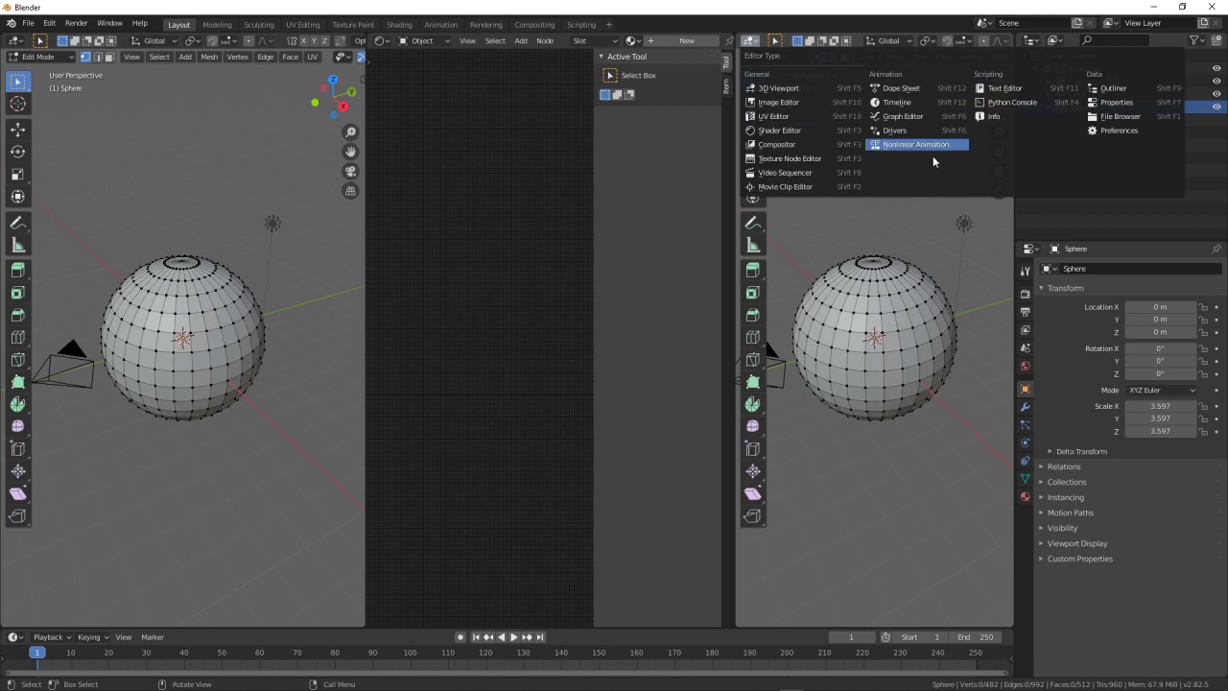
{"action": "left_click", "coordinate": [782, 116]}
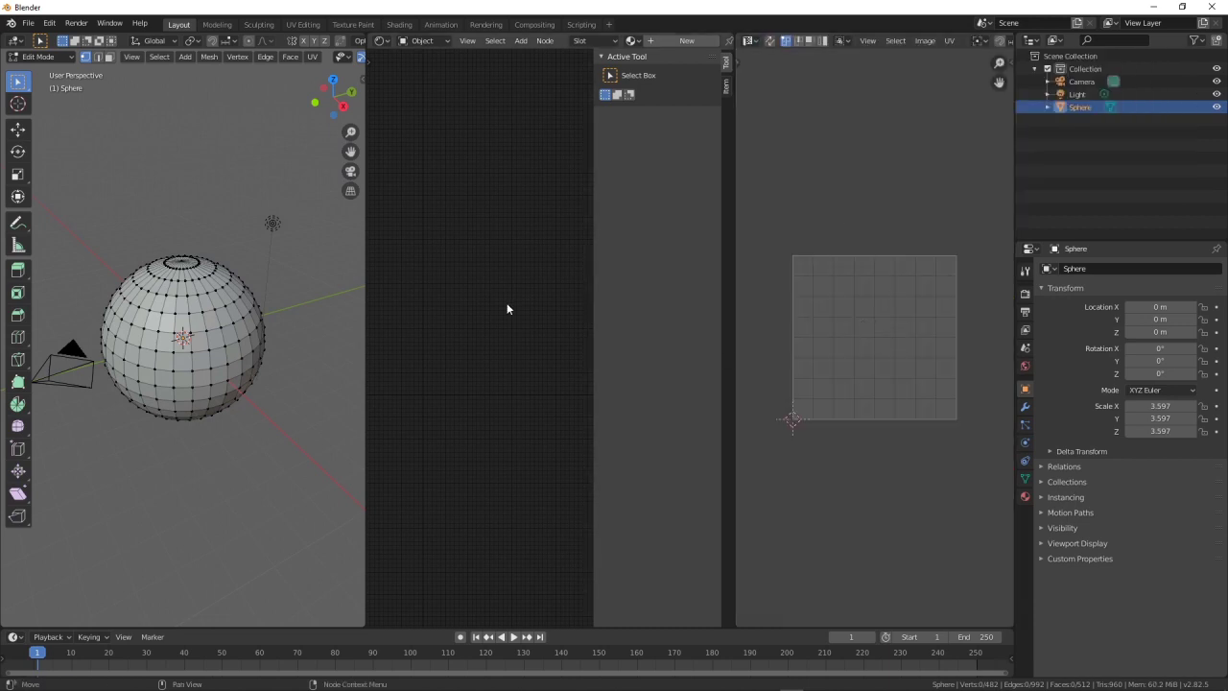
Return the sphere to Object Mode and create a new material for it
{"action": "key", "text": "Tab"}
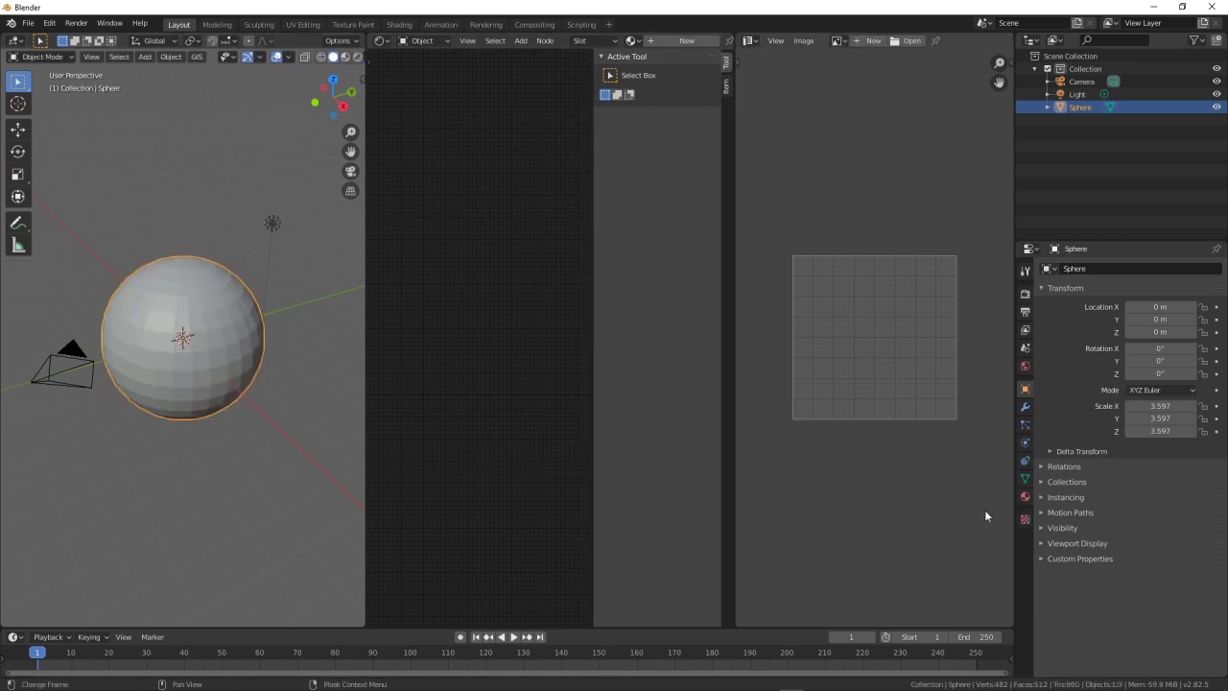
{"action": "left_click", "coordinate": [1025, 496]}
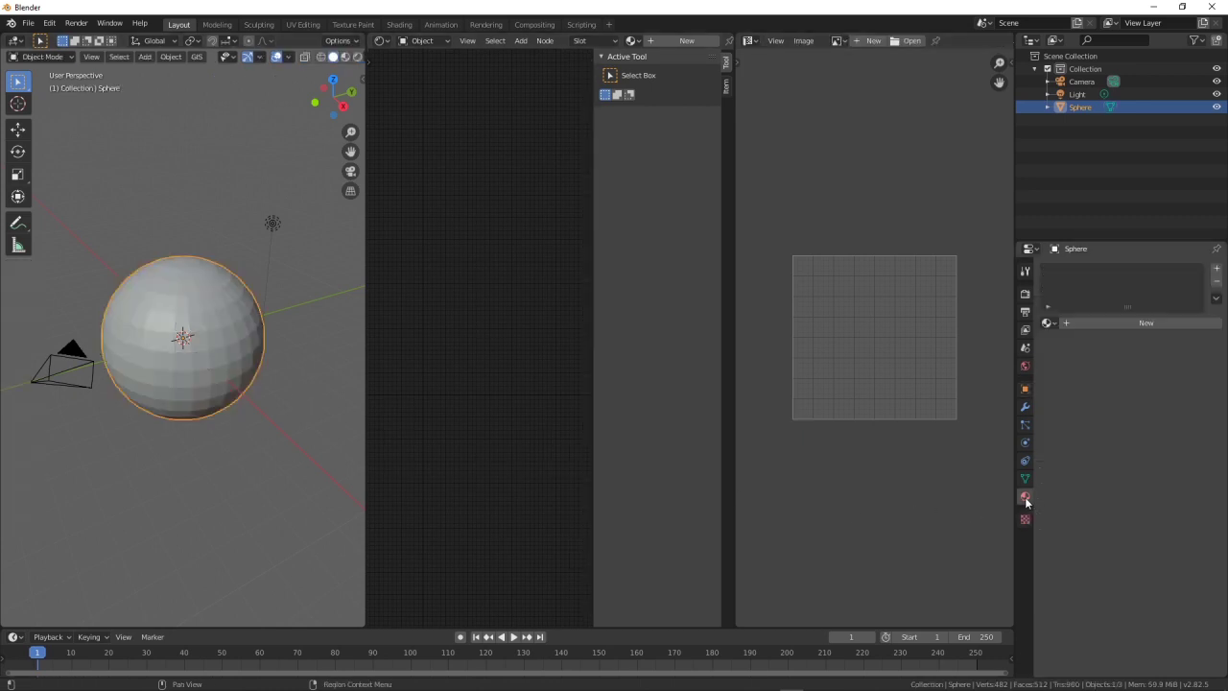
{"action": "left_click", "coordinate": [1136, 324]}
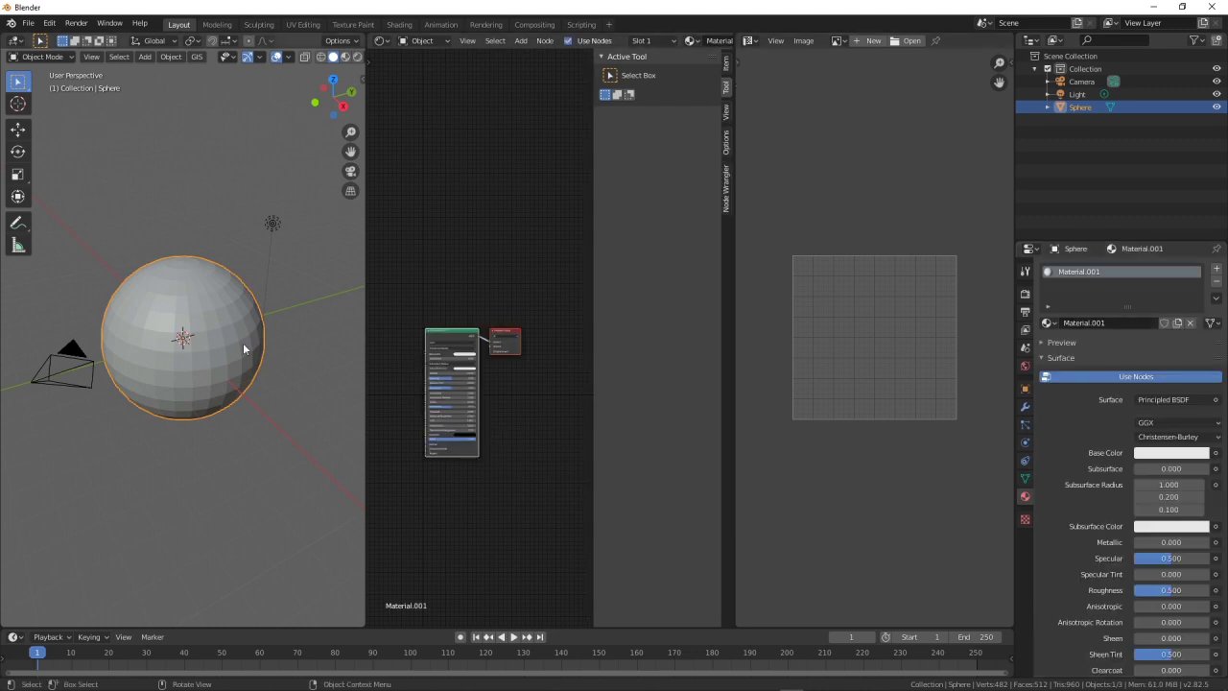
Set the sphere's base colour to pink and switch the viewport to Rendered shading
{"action": "left_click", "coordinate": [1171, 452]}
{"action": "left_click_drag", "start_coordinate": [1142, 345], "coordinate": [1147, 283]}
{"action": "left_click_drag", "start_coordinate": [1157, 408], "coordinate": [1101, 408]}
{"action": "left_click", "coordinate": [358, 56]}
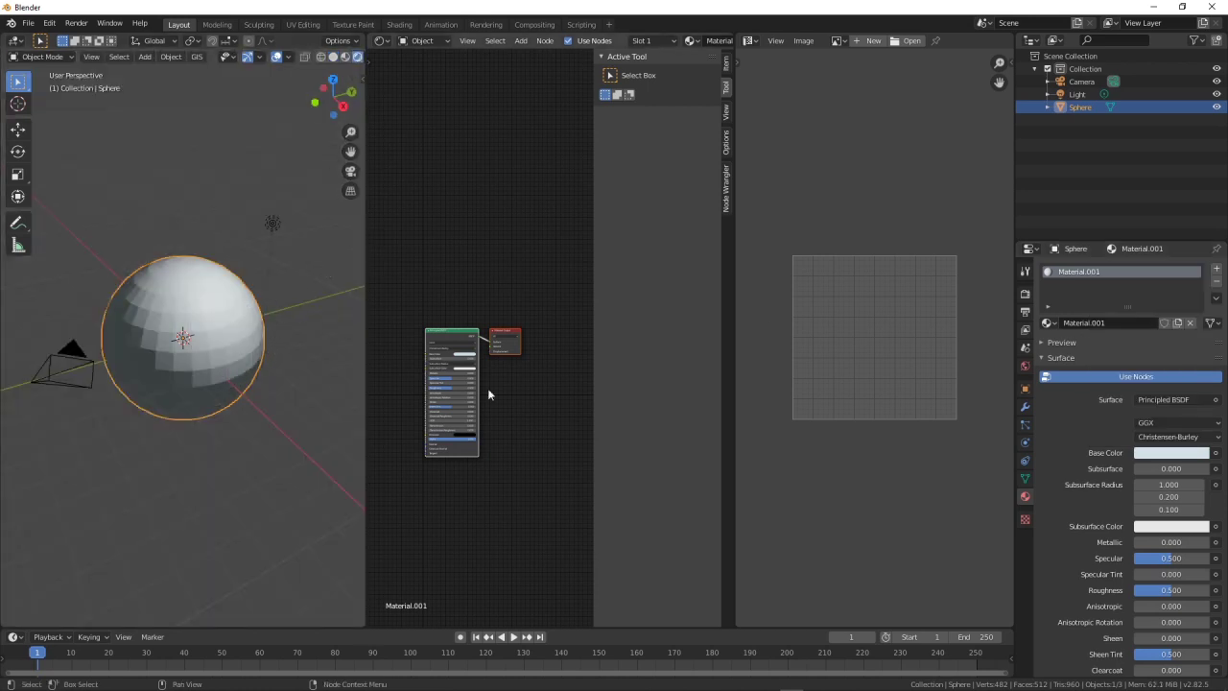
{"action": "left_click", "coordinate": [1162, 452]}
{"action": "left_click", "coordinate": [1143, 344]}
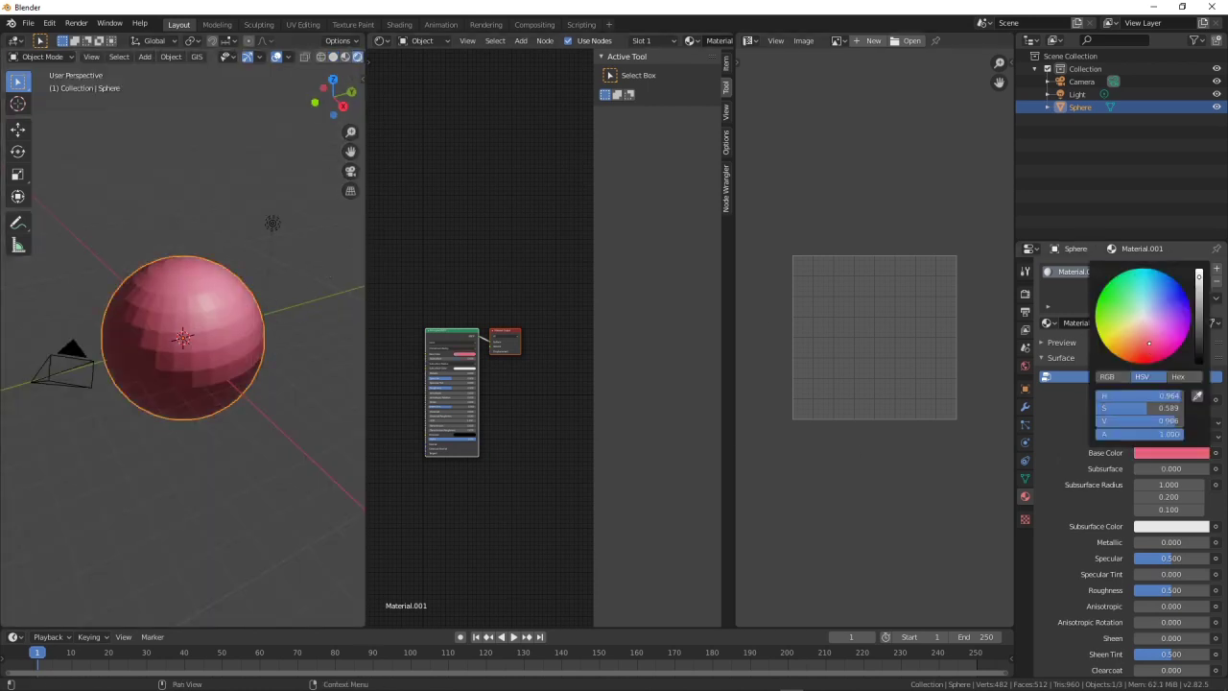
{"action": "left_click", "coordinate": [288, 451]}
Hide the shader editor sidebar and rearrange the Principled BSDF and output nodes
{"action": "scroll", "coordinate": [493, 491], "scroll_direction": "up", "scroll_amount": 1}
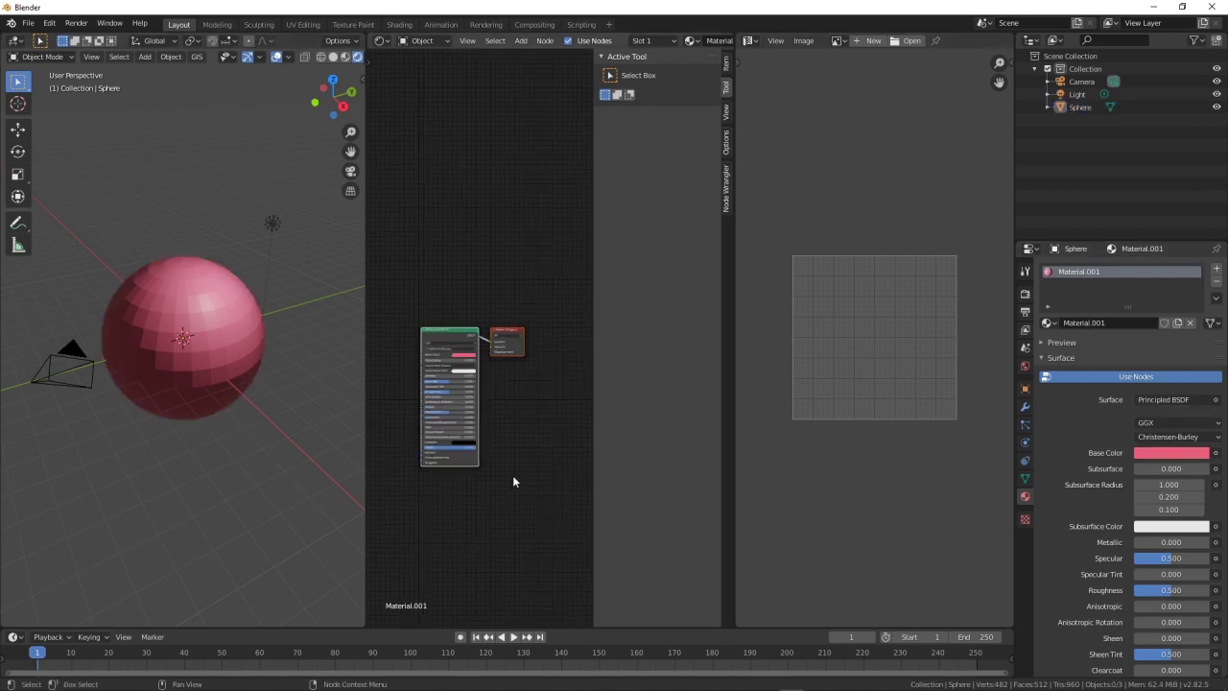
{"action": "left_click_drag", "start_coordinate": [595, 404], "coordinate": [701, 403]}
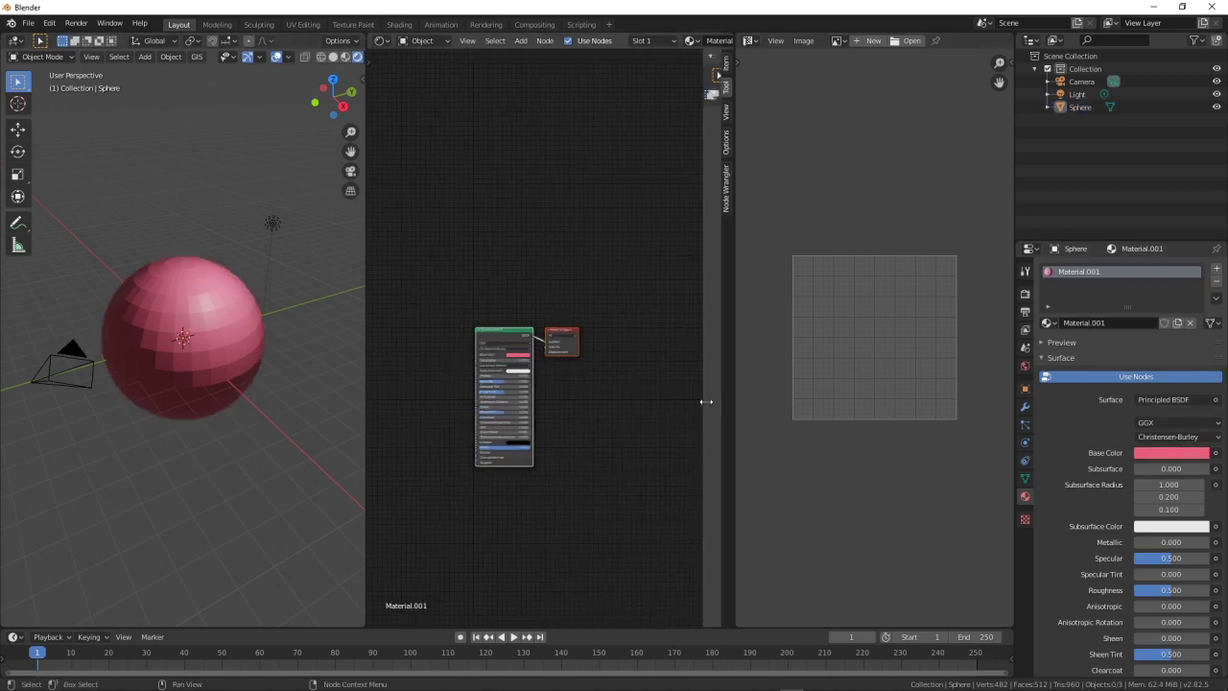
{"action": "scroll", "coordinate": [622, 501], "scroll_direction": "up", "scroll_amount": 1}
{"action": "scroll", "coordinate": [622, 501], "scroll_direction": "up", "scroll_amount": 1}
{"action": "scroll", "coordinate": [611, 522], "scroll_direction": "up", "scroll_amount": 1}
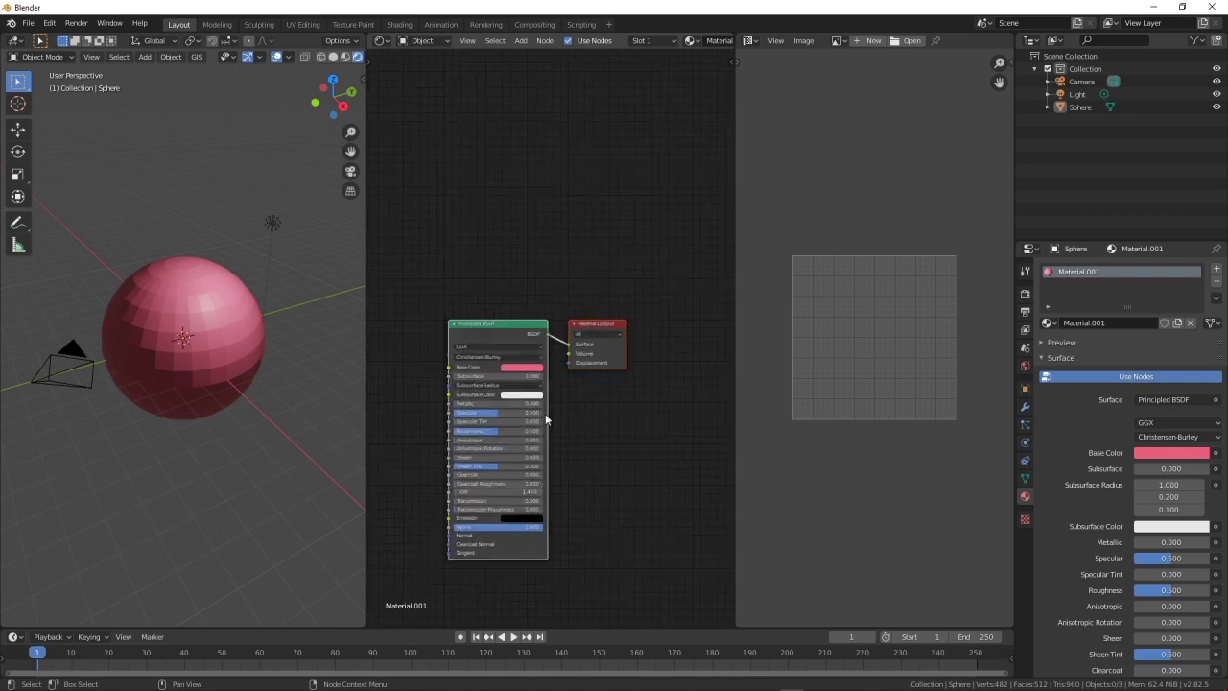
{"action": "left_click_drag", "start_coordinate": [485, 326], "coordinate": [558, 269]}
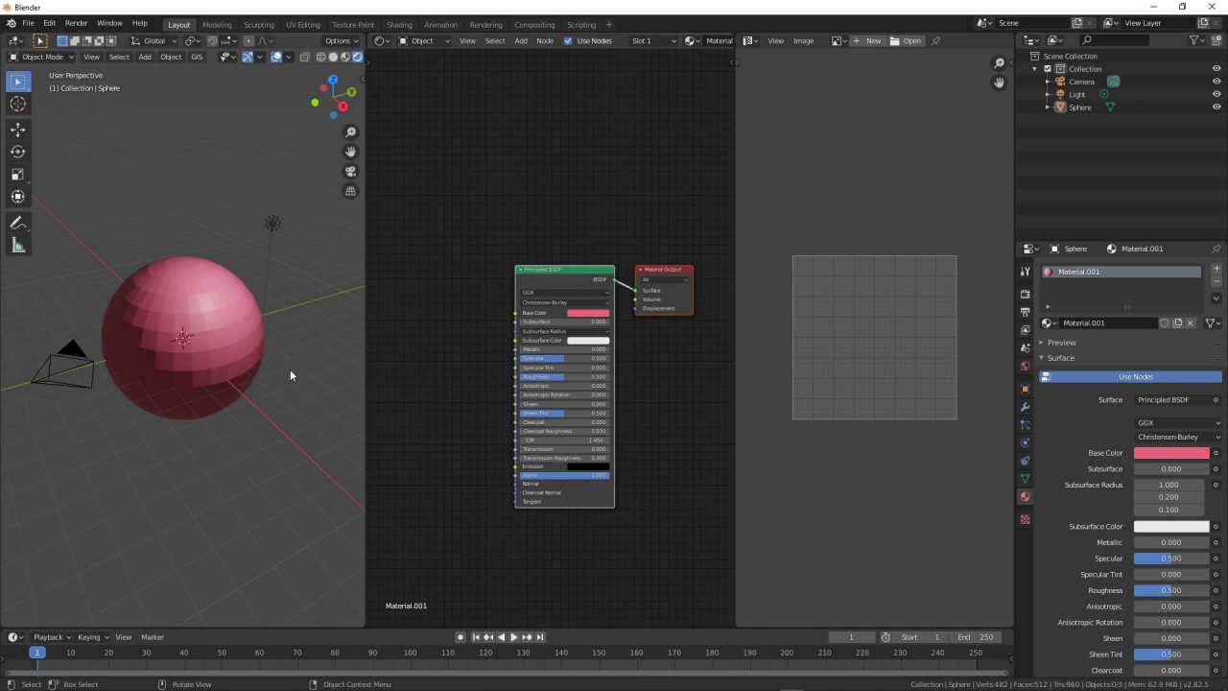
{"action": "middle_click_drag", "start_coordinate": [451, 403], "coordinate": [513, 396]}
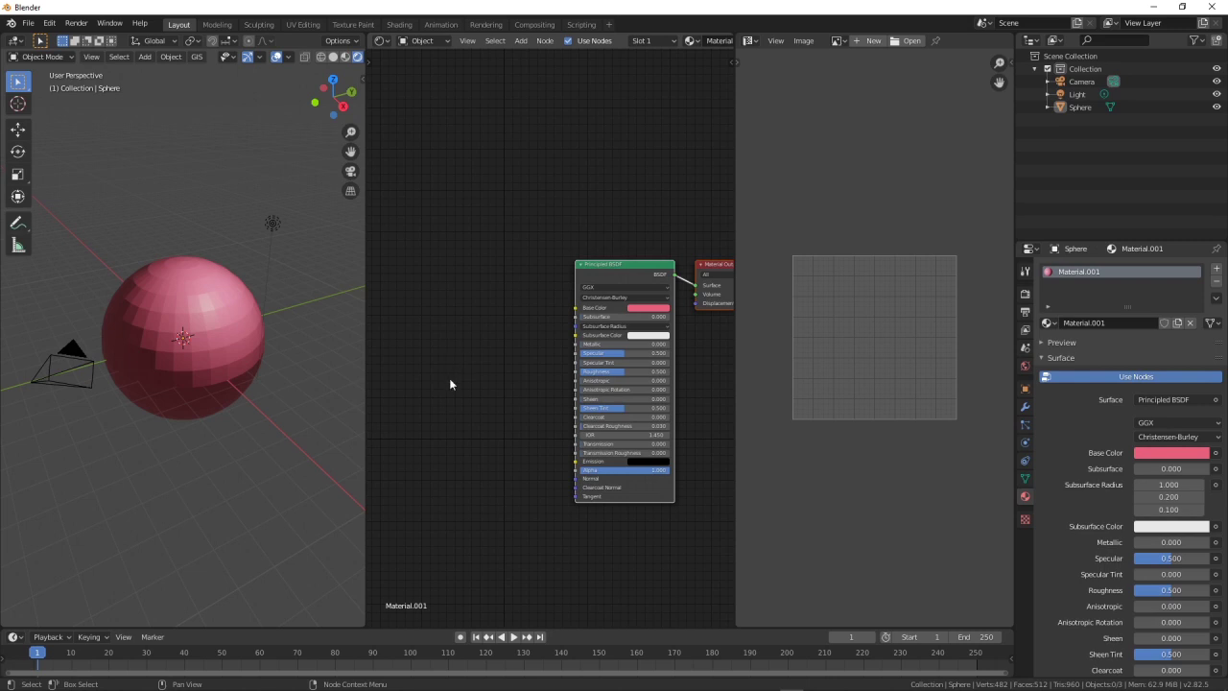
{"action": "left_click", "coordinate": [474, 381]}
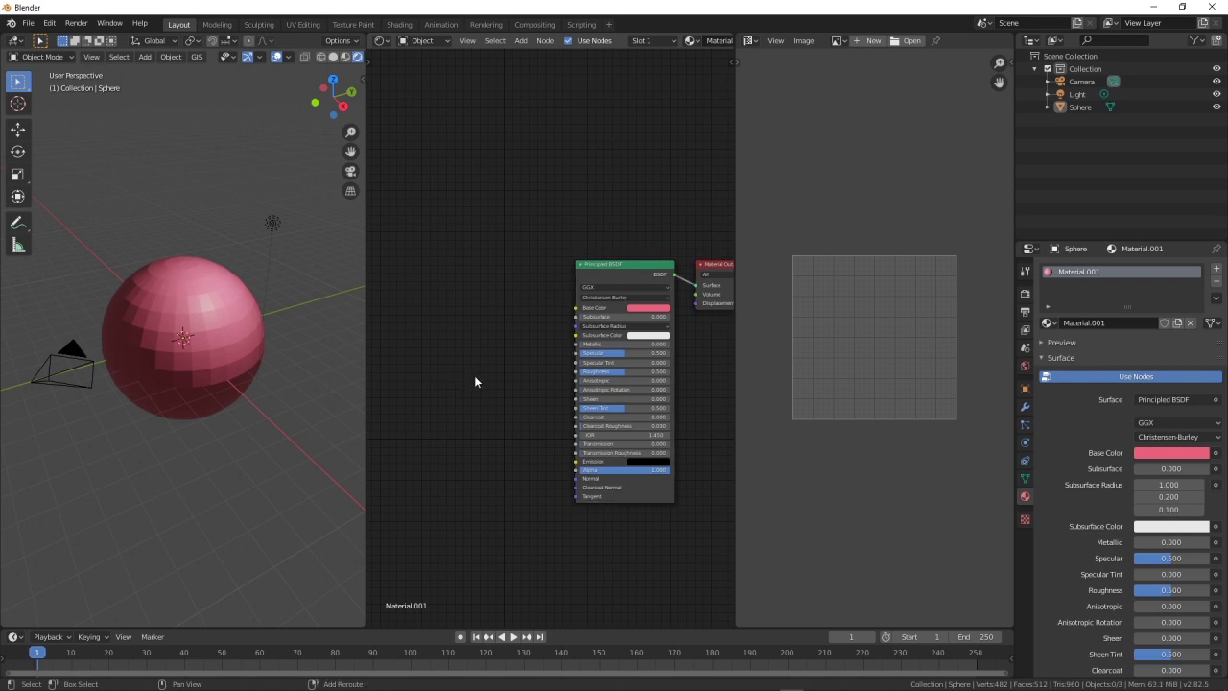
Add an Image Texture node to the material by searching 'ima'
{"action": "key", "text": "shift+a"}
{"action": "left_click", "coordinate": [474, 381]}
{"action": "type", "text": "i"}
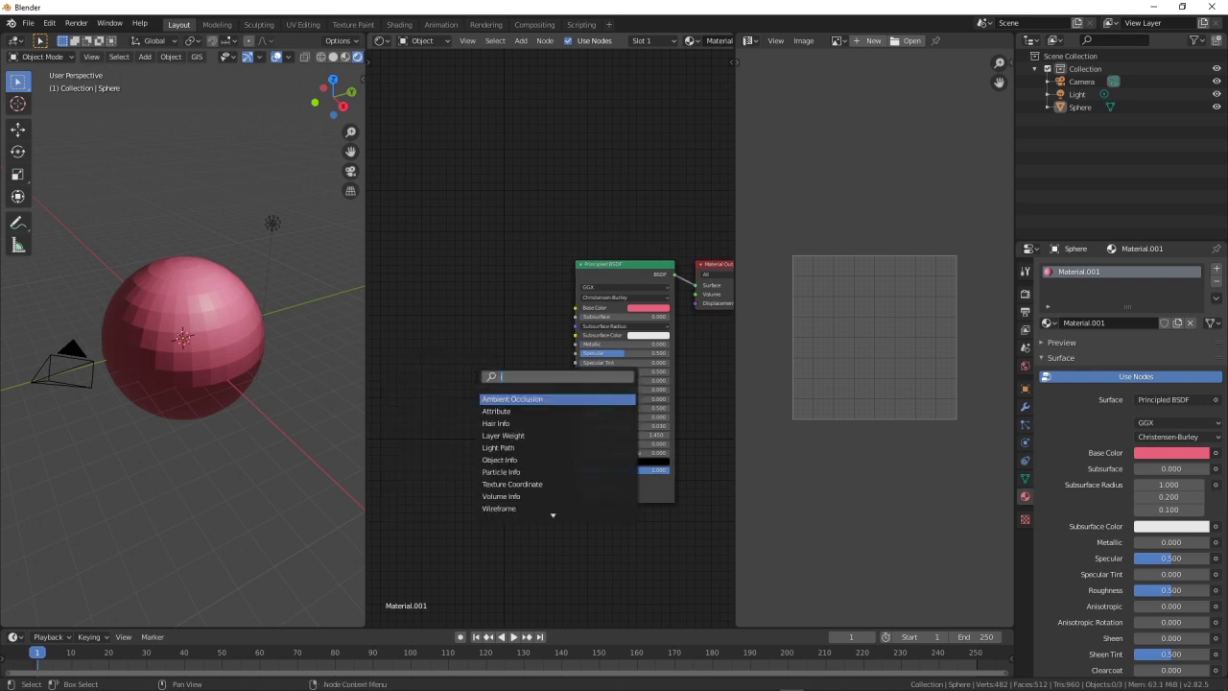
{"action": "type", "text": "ma"}
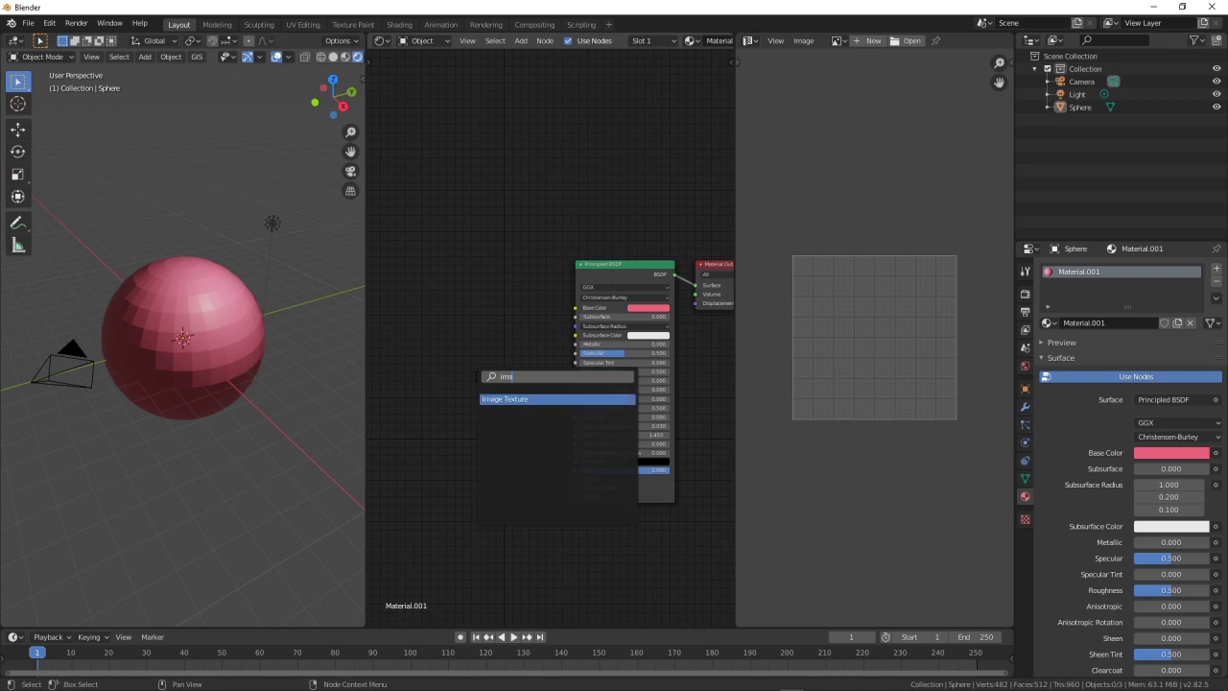
{"action": "left_click", "coordinate": [527, 399]}
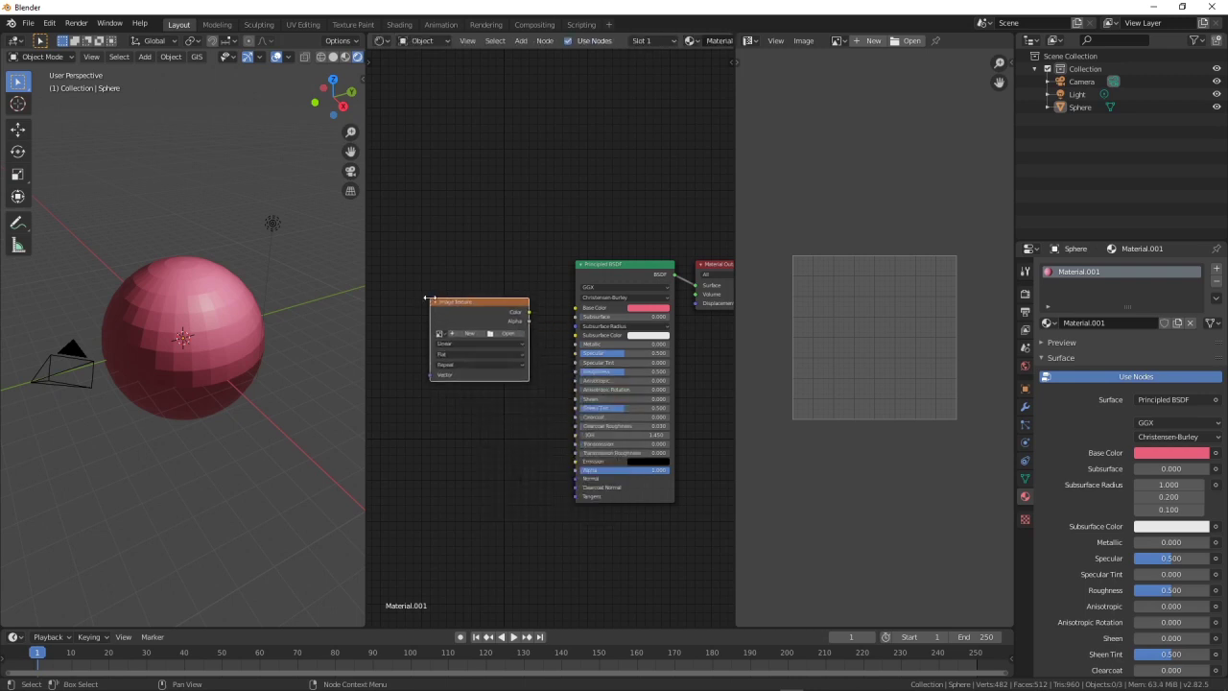
Load Ruota colorata.png from F:\001_Trasparente into the Image Texture node
{"action": "left_click", "coordinate": [499, 333]}
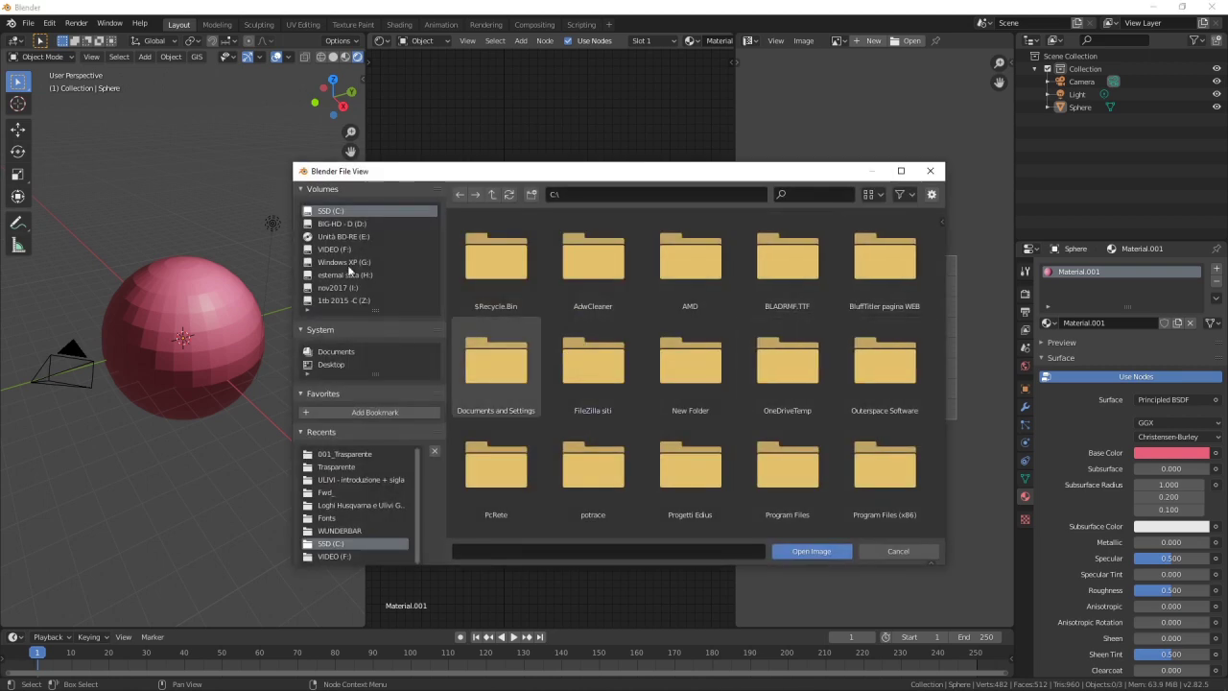
{"action": "left_click", "coordinate": [346, 249]}
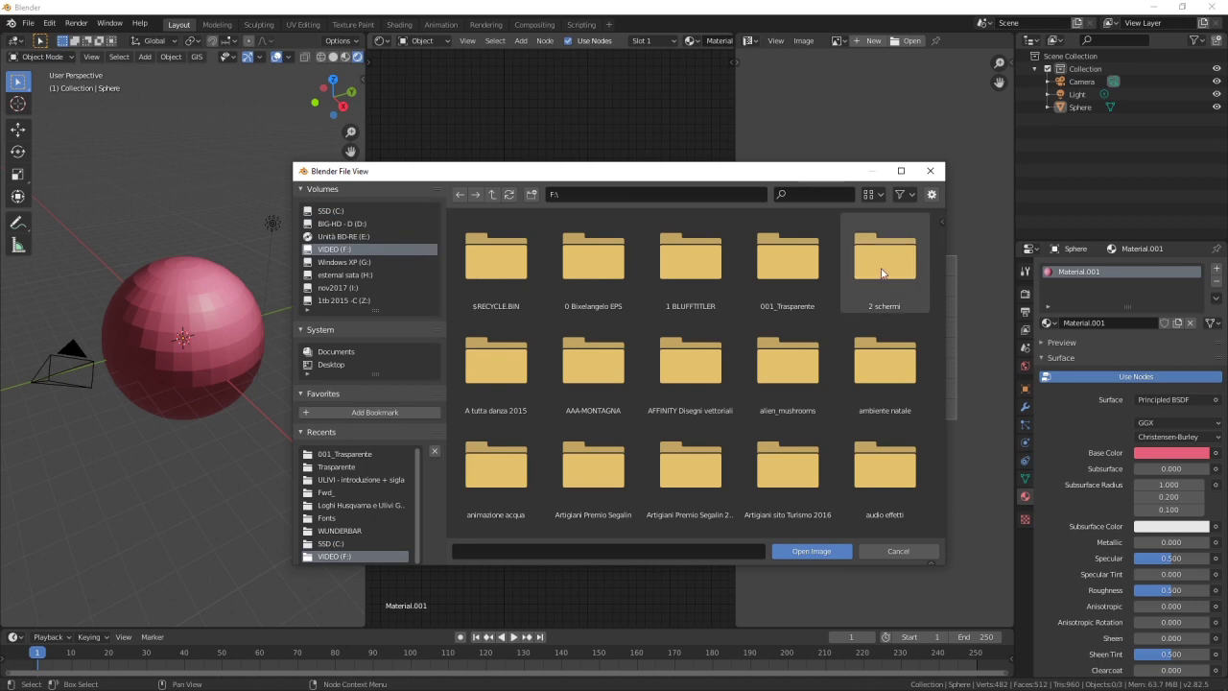
{"action": "double_click", "coordinate": [789, 266]}
{"action": "left_click", "coordinate": [585, 251]}
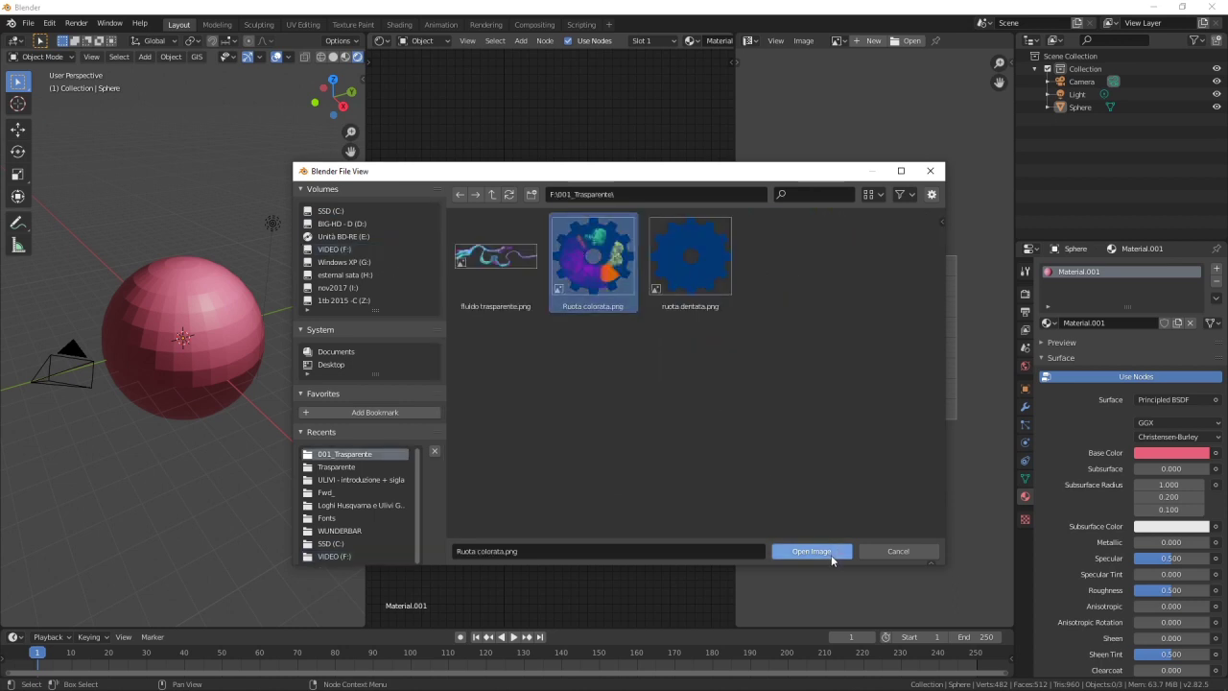
{"action": "left_click", "coordinate": [831, 555]}
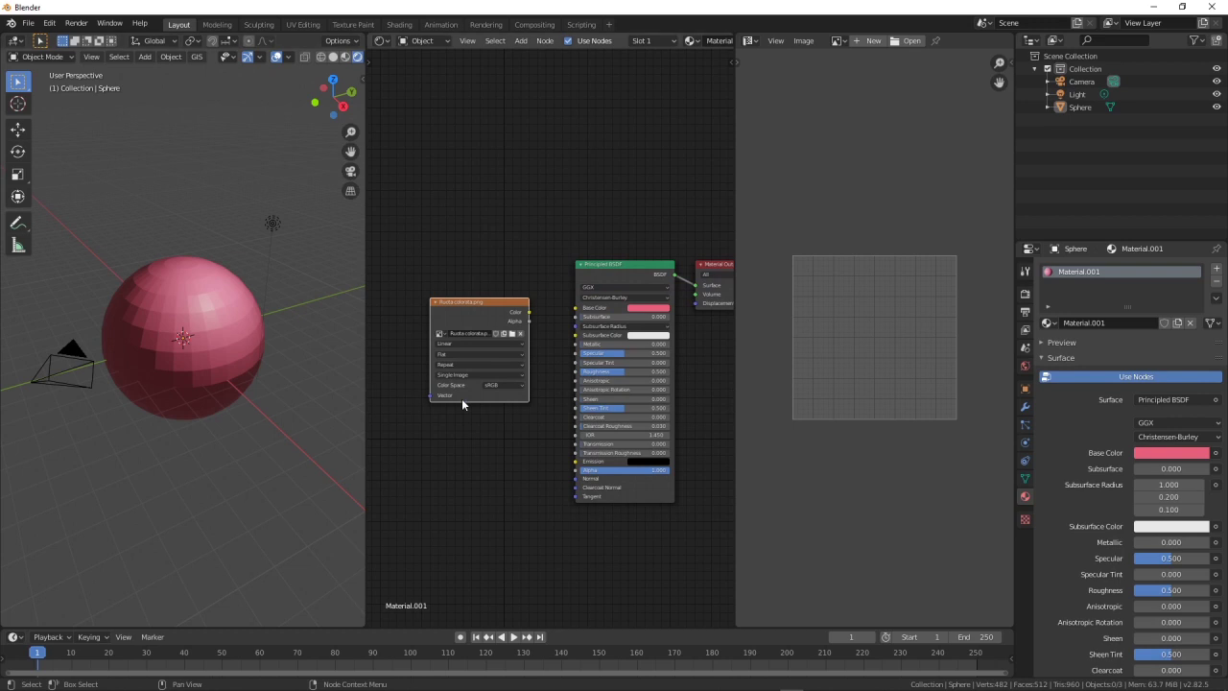
Select the sphere, enter Edit Mode, select all and unwrap its UVs
{"action": "left_click", "coordinate": [183, 353]}
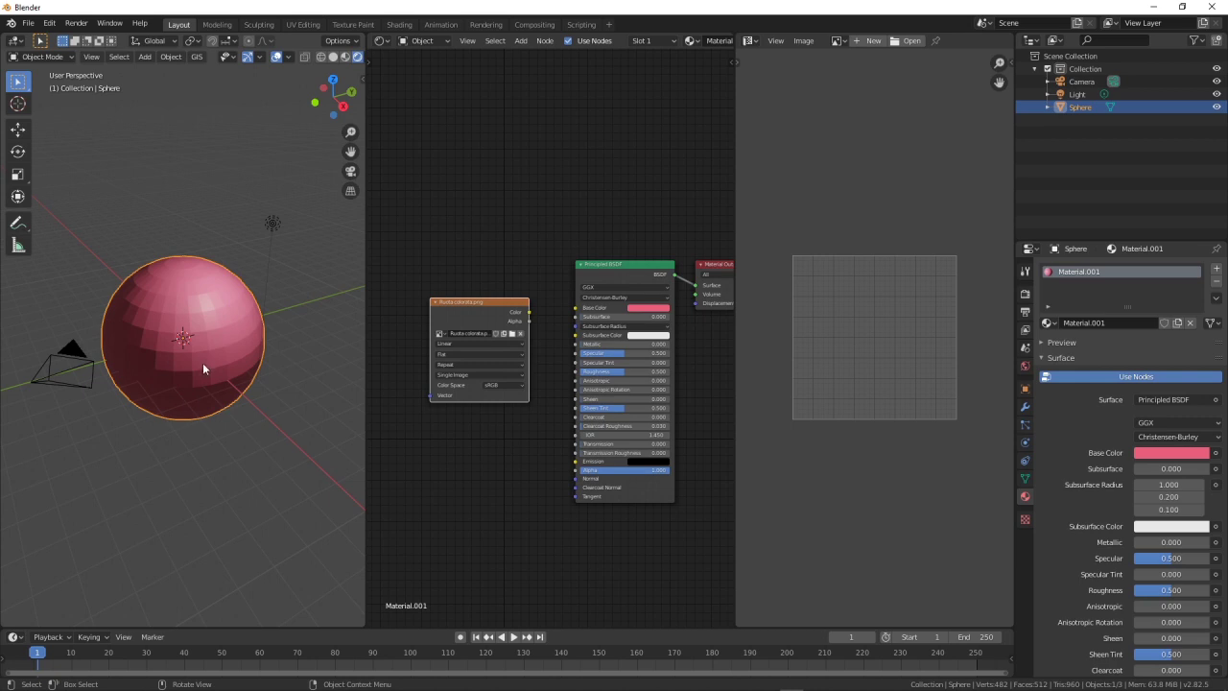
{"action": "key", "text": "Tab"}
{"action": "key", "text": "a"}
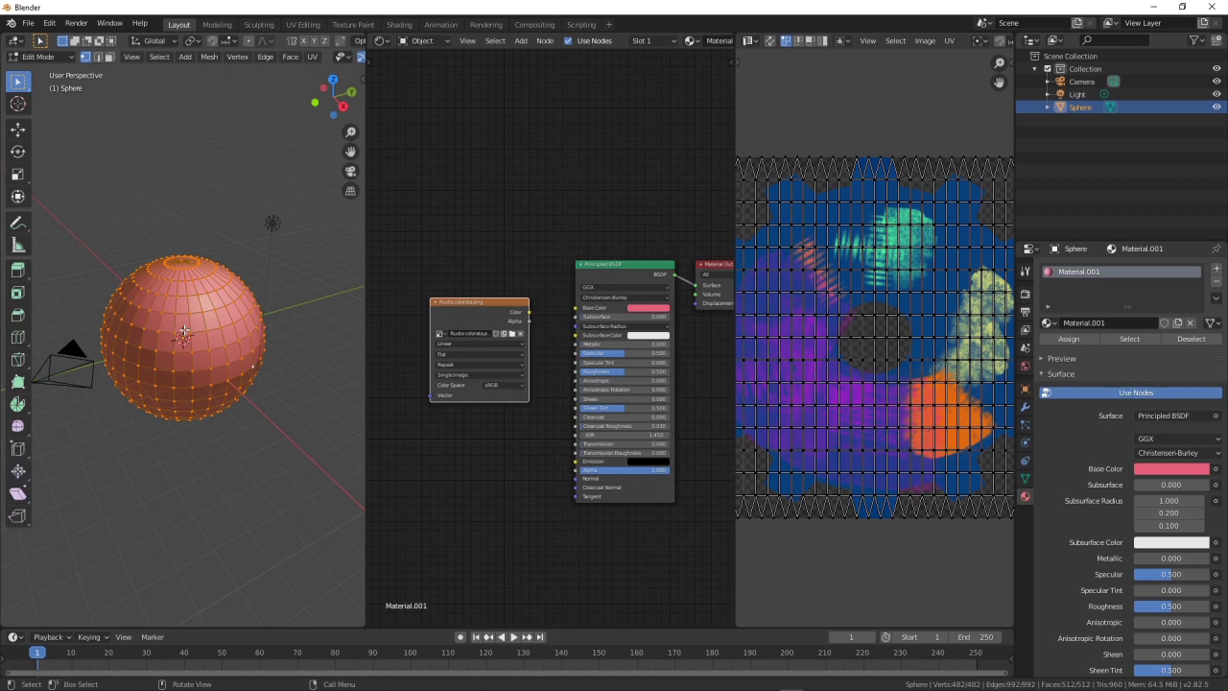
{"action": "key", "text": "u"}
{"action": "left_click", "coordinate": [185, 329]}
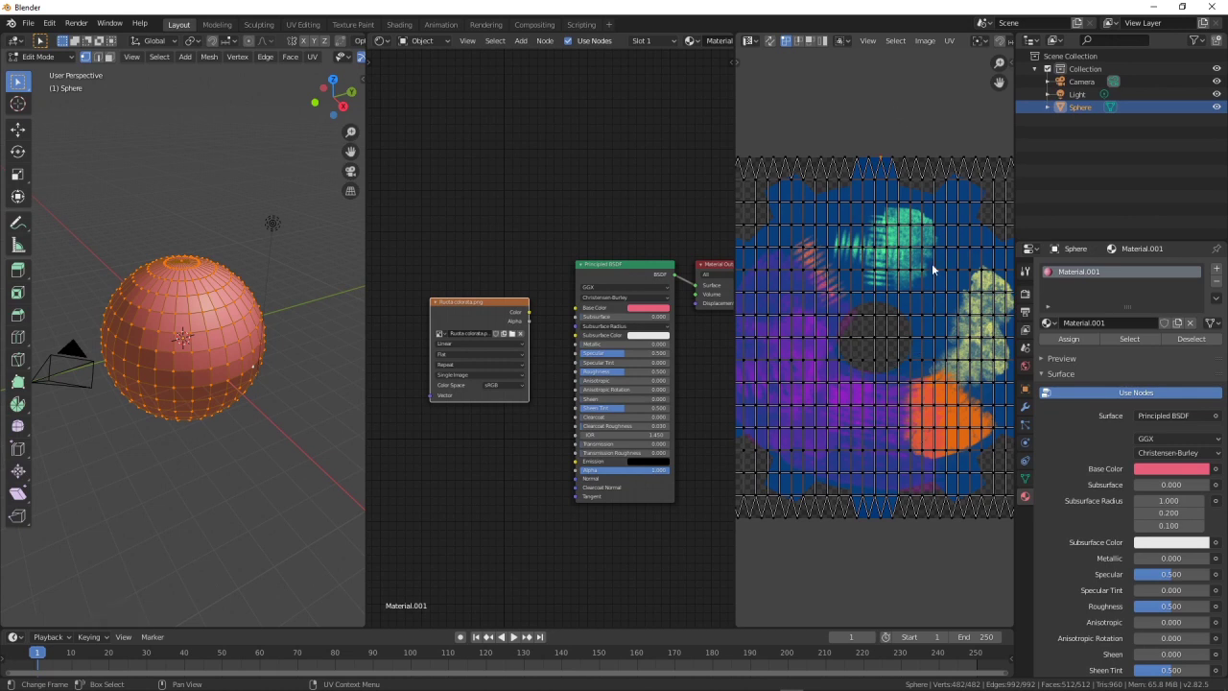
Scale the UV layout down to a small square and move it to the image's top-left corner
{"action": "key", "text": "a"}
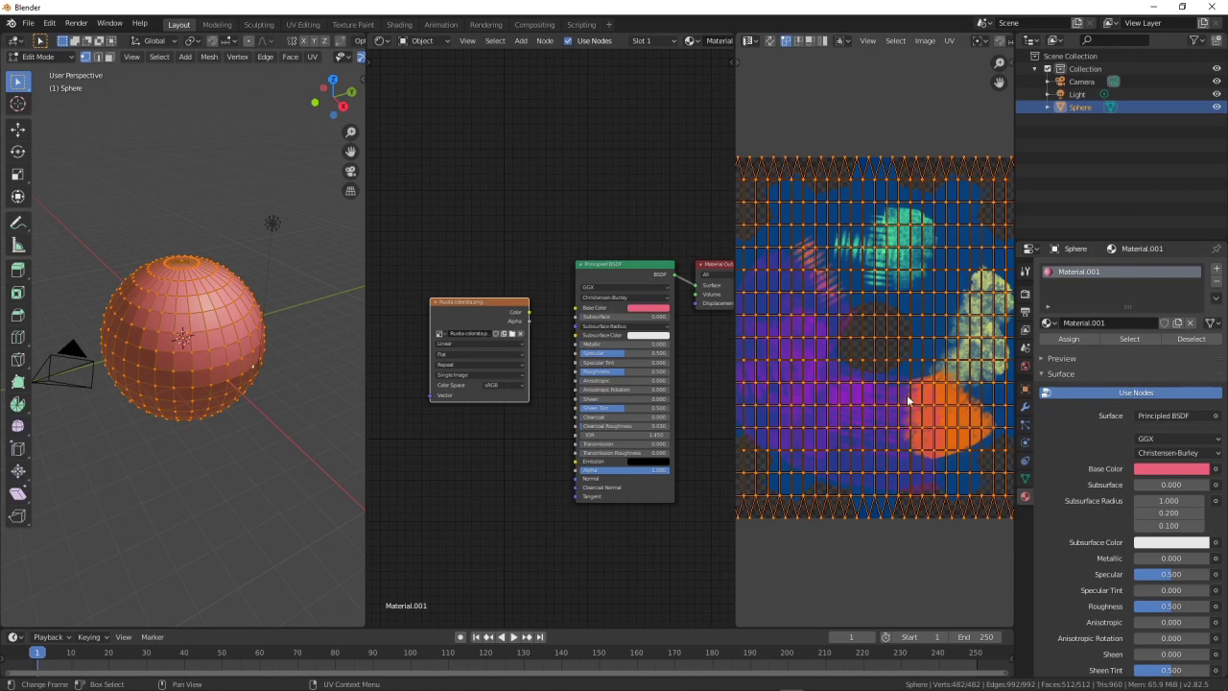
{"action": "key", "text": "s"}
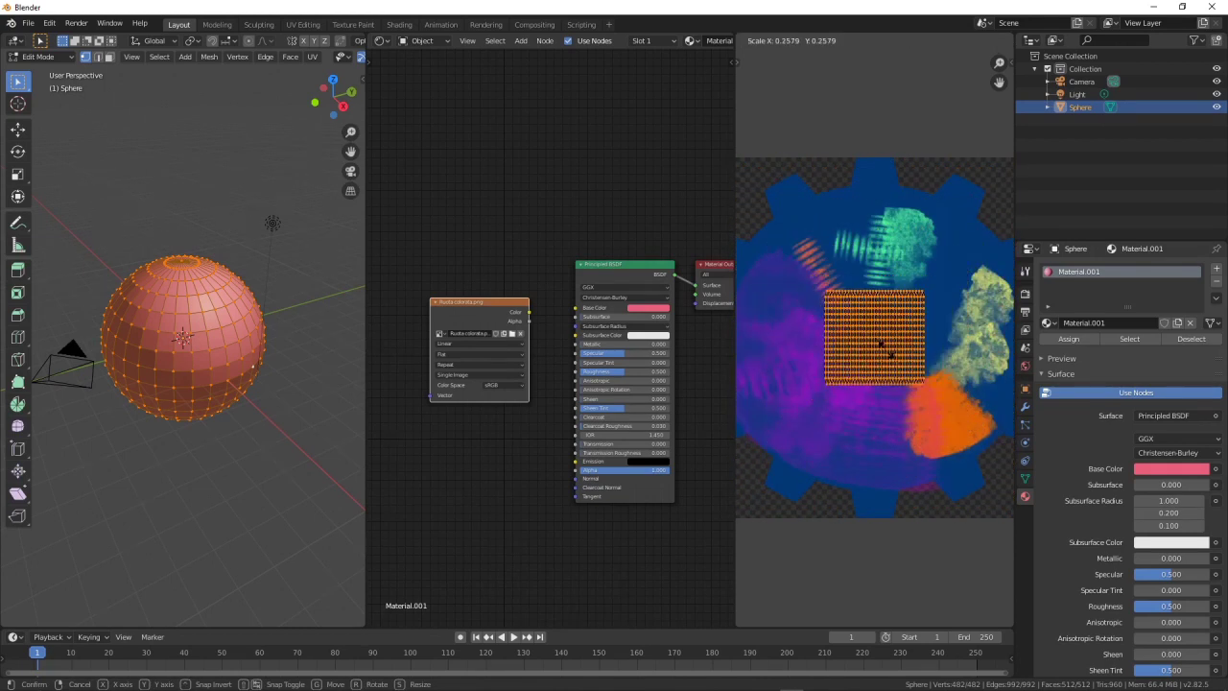
{"action": "left_click", "coordinate": [882, 340]}
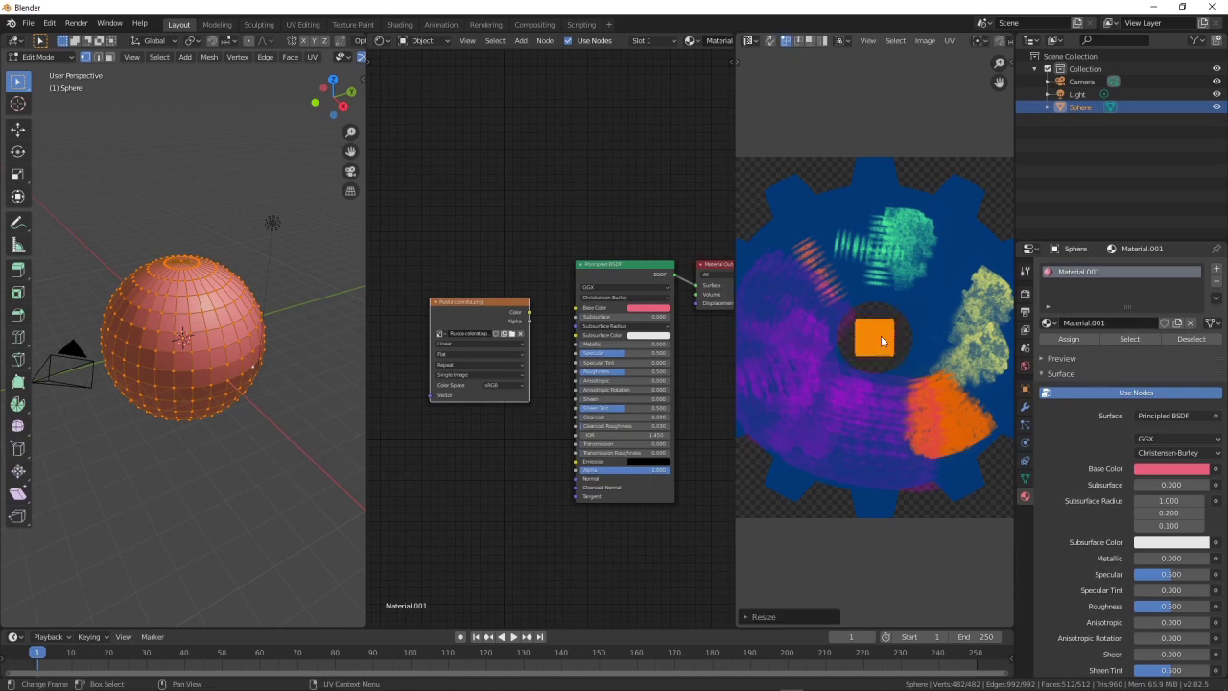
{"action": "key", "text": "g"}
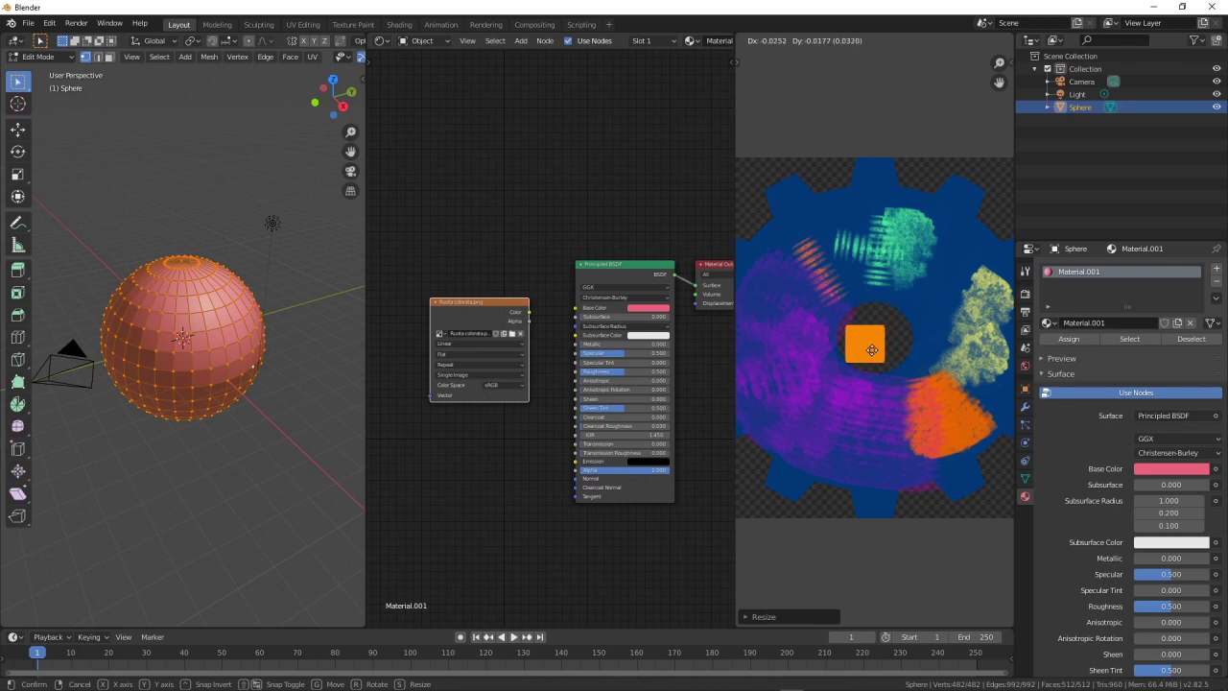
{"action": "left_click", "coordinate": [888, 336]}
{"action": "scroll", "coordinate": [882, 331], "scroll_direction": "down", "scroll_amount": 2}
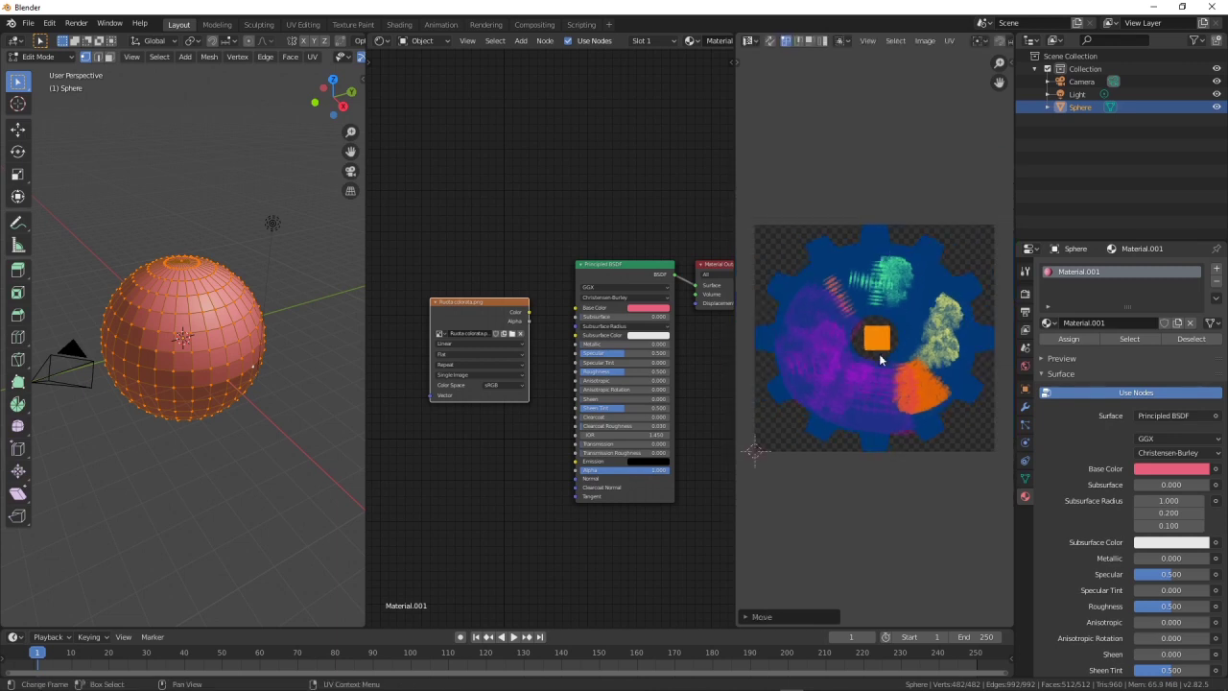
{"action": "key", "text": "g"}
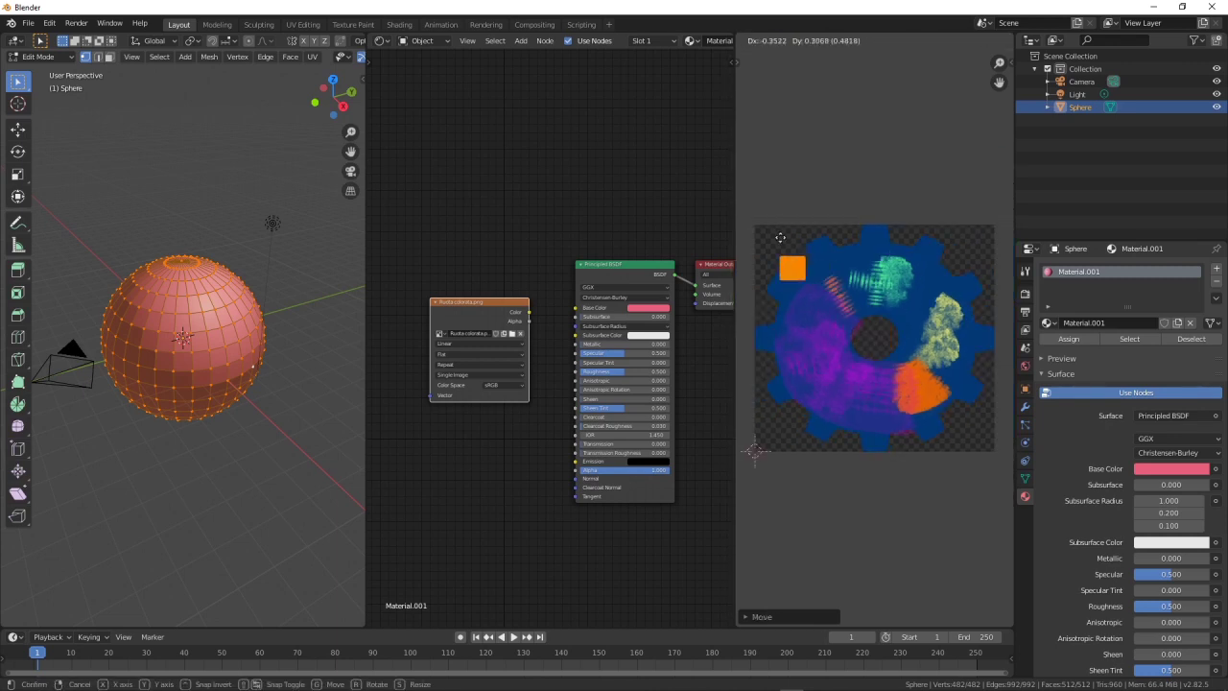
{"action": "left_click", "coordinate": [765, 216]}
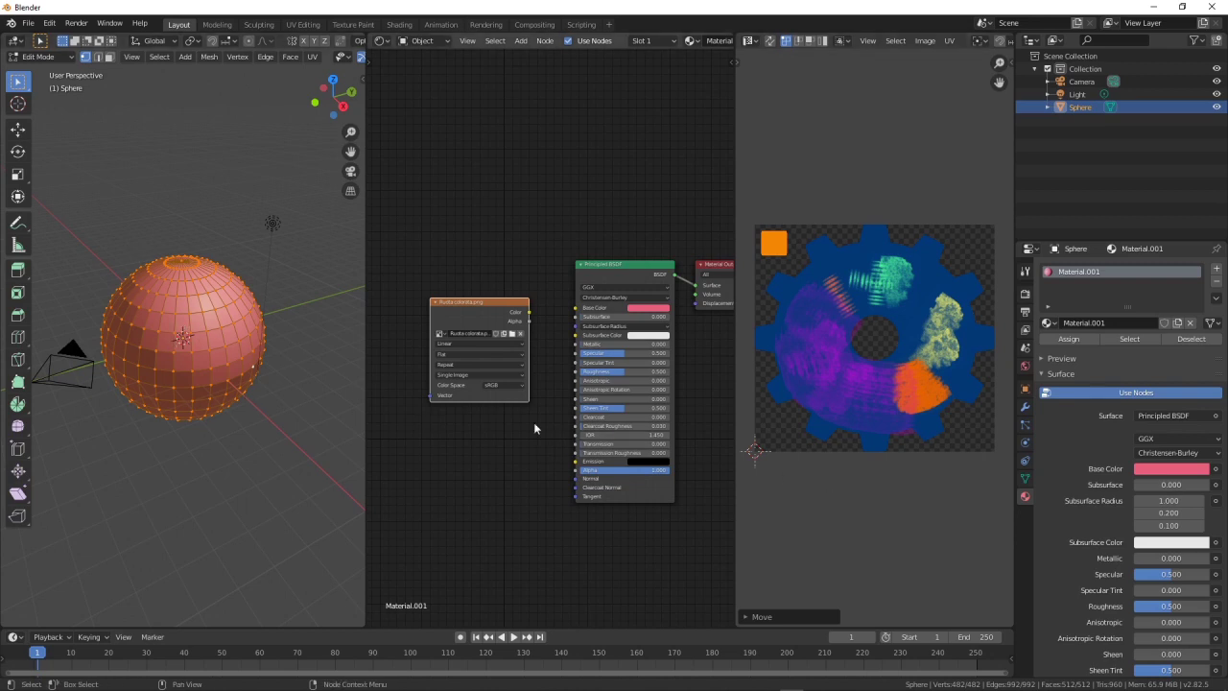
{"action": "middle_click_drag", "start_coordinate": [188, 435], "coordinate": [195, 441]}
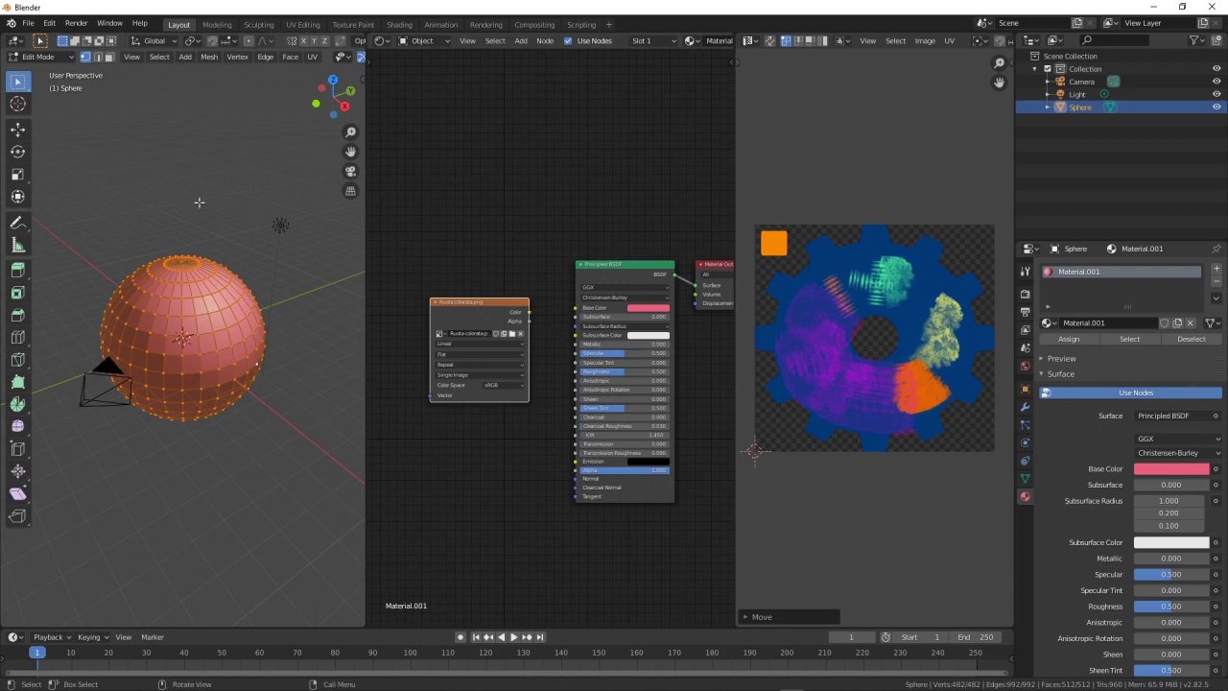
Select a single face of the sphere in face mode and unwrap it
{"action": "left_click", "coordinate": [109, 58]}
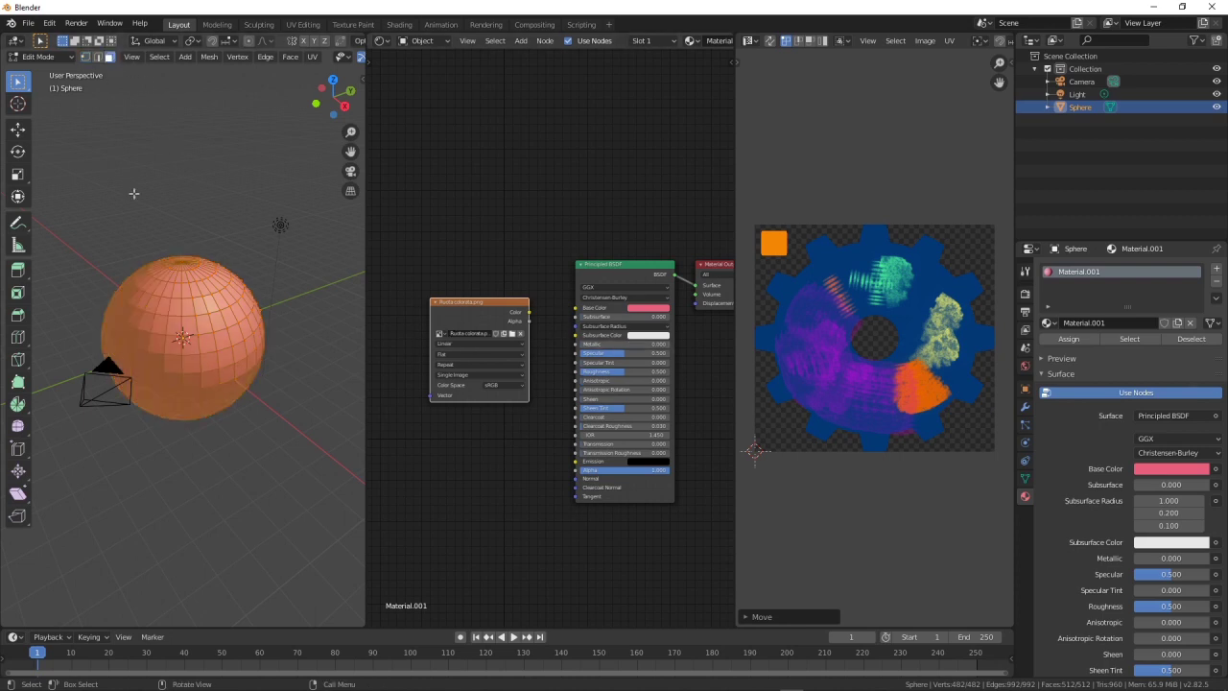
{"action": "left_click", "coordinate": [159, 346]}
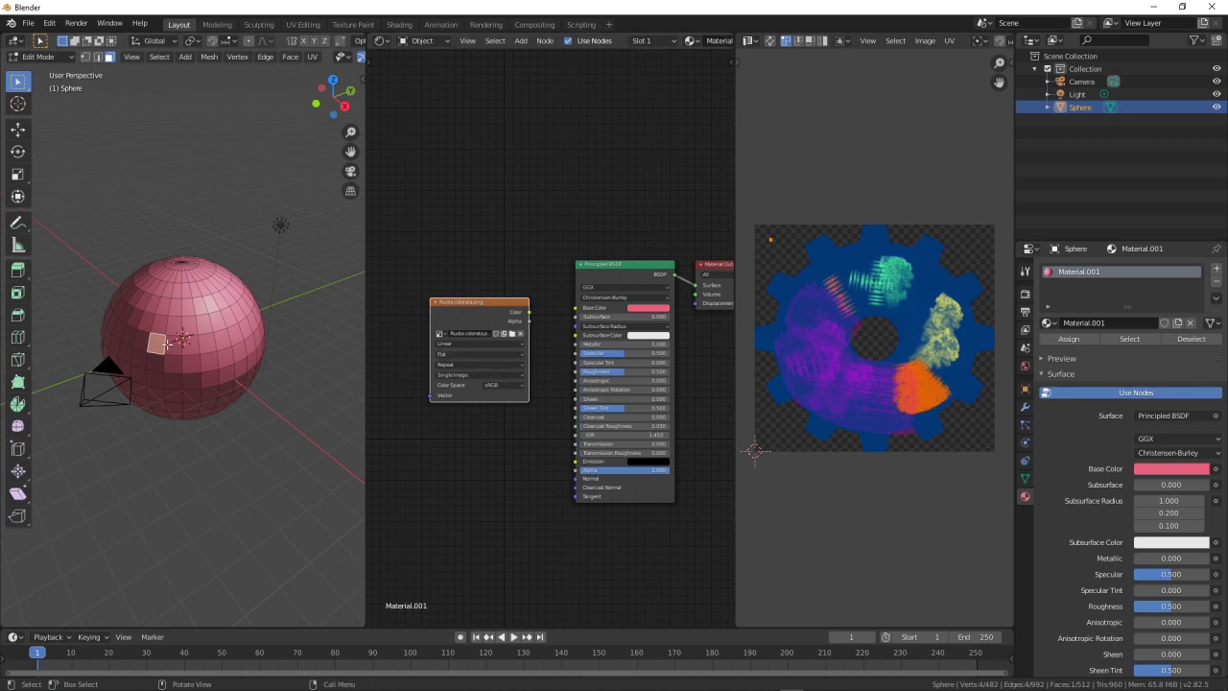
{"action": "key", "text": "u"}
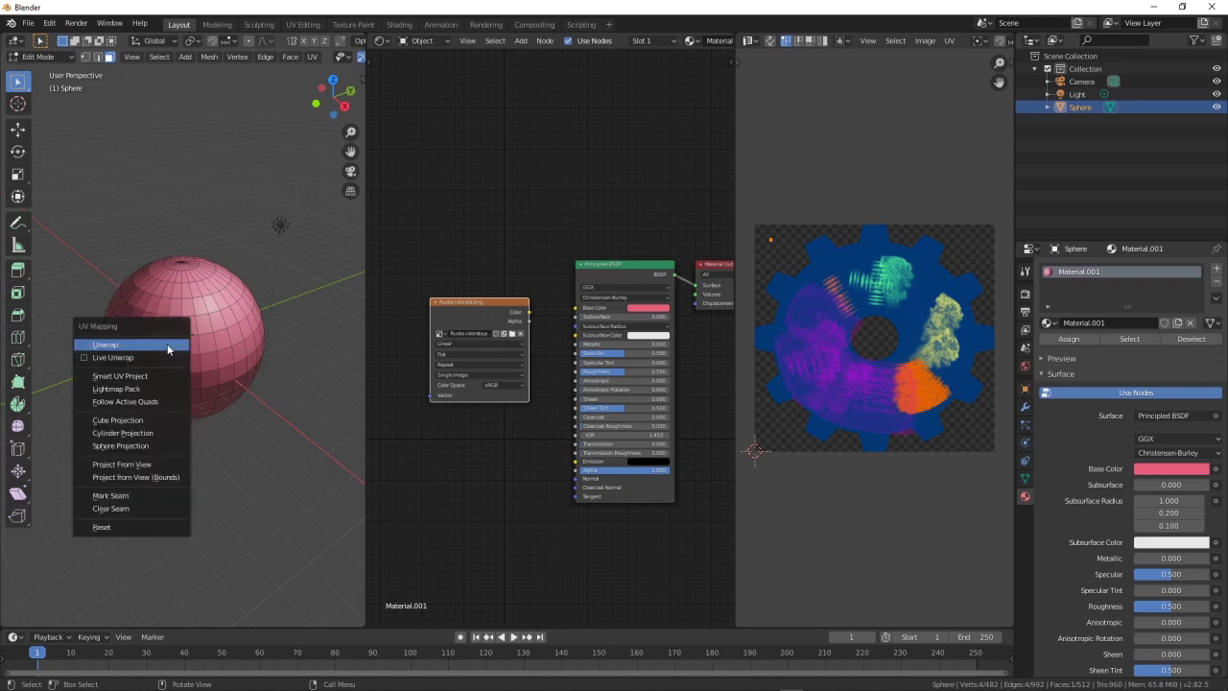
{"action": "left_click", "coordinate": [167, 343]}
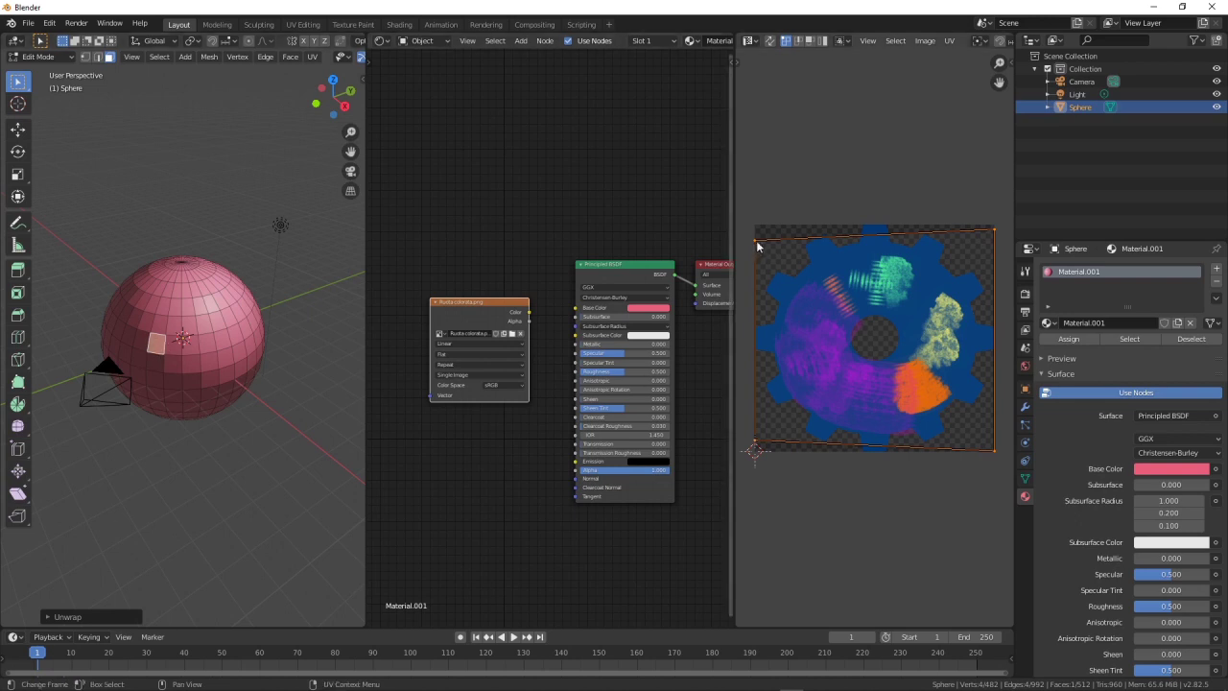
Drag the face's UV edges and corners out to the gear image's borders, then deselect all
{"action": "key", "text": "g"}
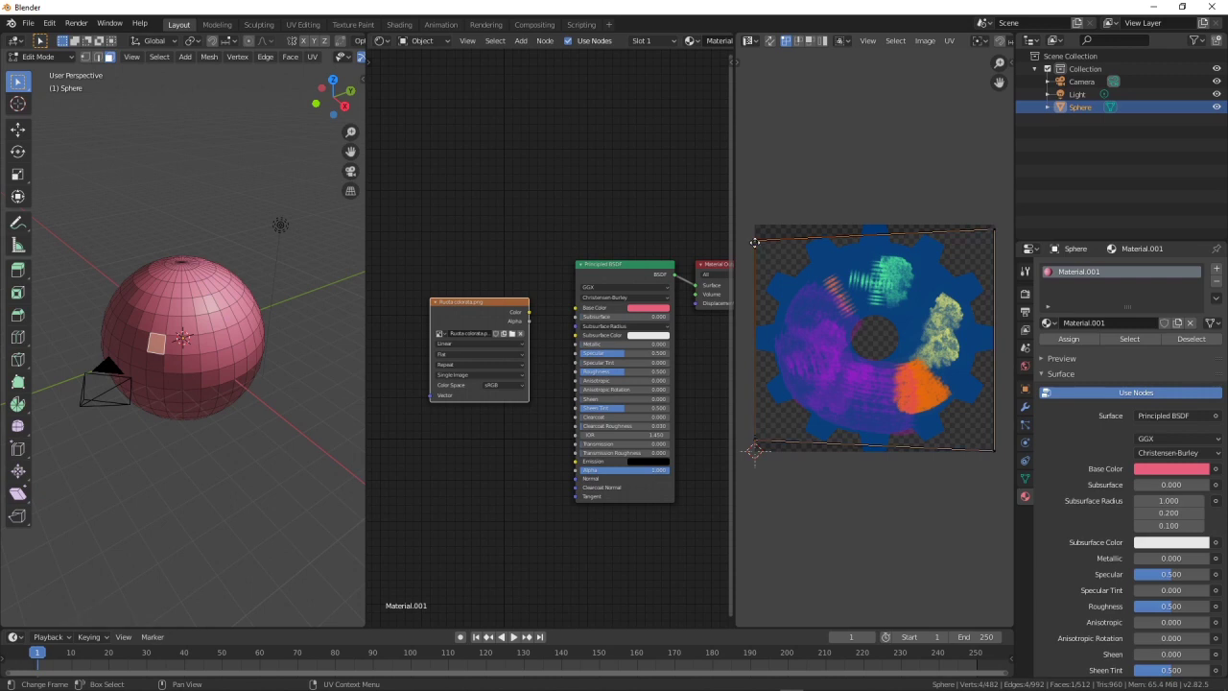
{"action": "left_click", "coordinate": [755, 230]}
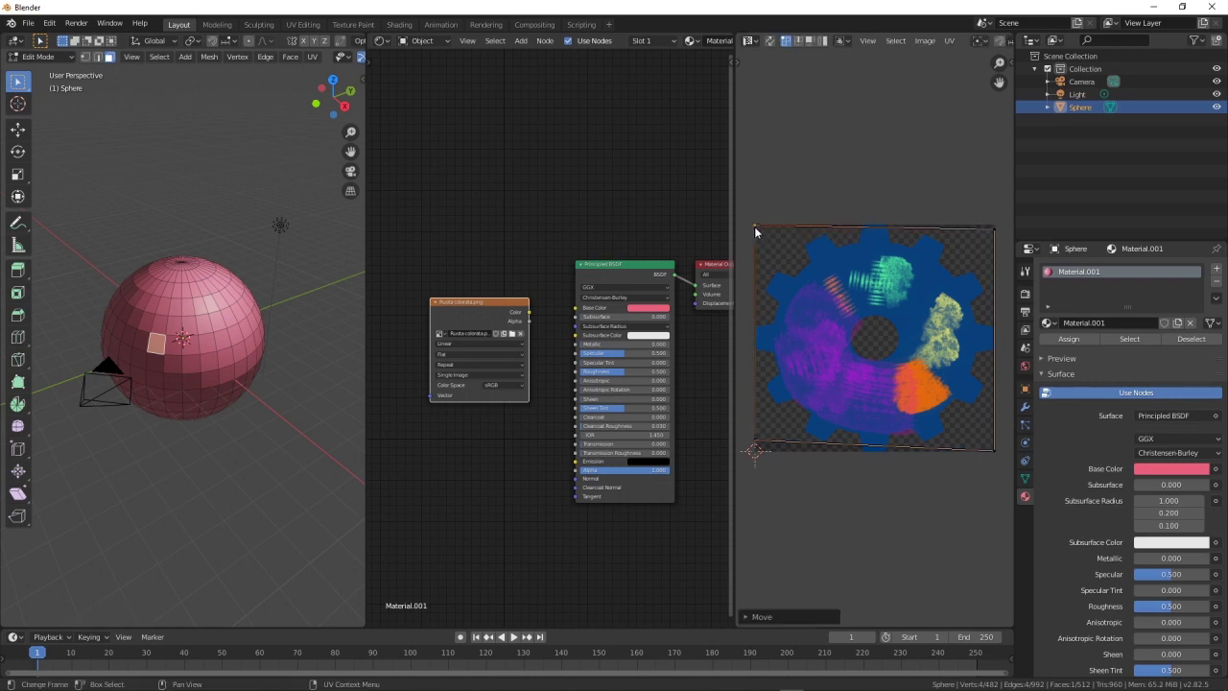
{"action": "left_click", "coordinate": [993, 233]}
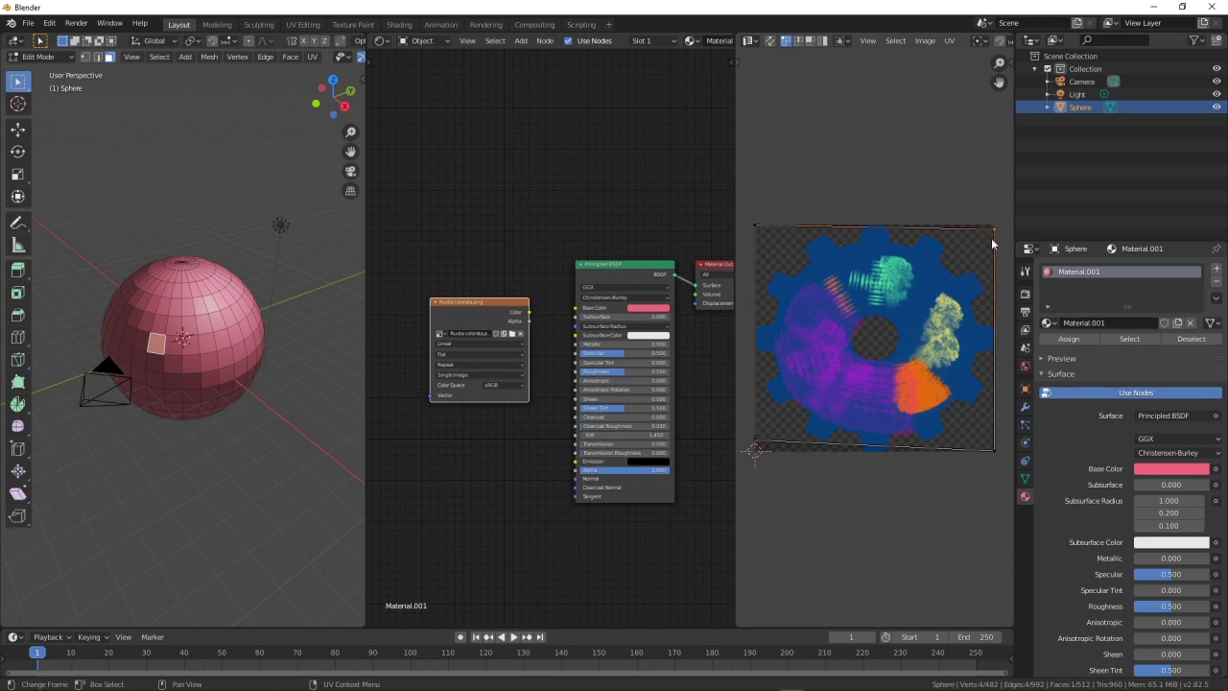
{"action": "key", "text": "g"}
{"action": "left_click", "coordinate": [993, 246]}
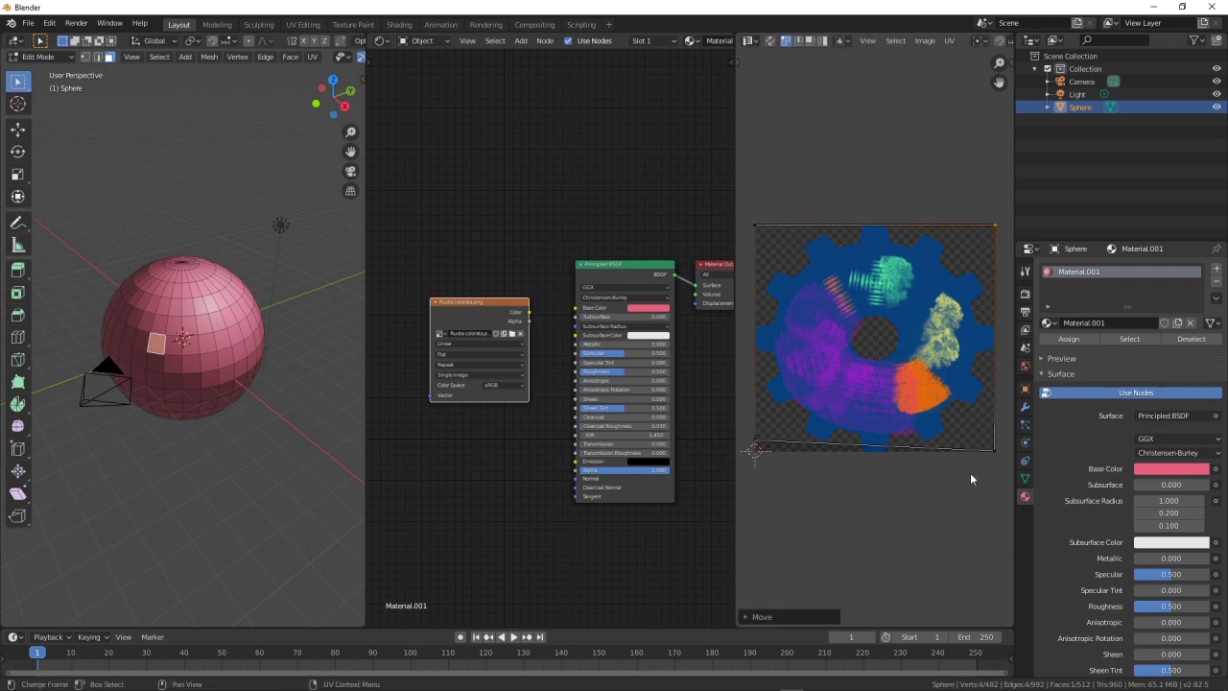
{"action": "left_click", "coordinate": [756, 448]}
{"action": "key", "text": "g"}
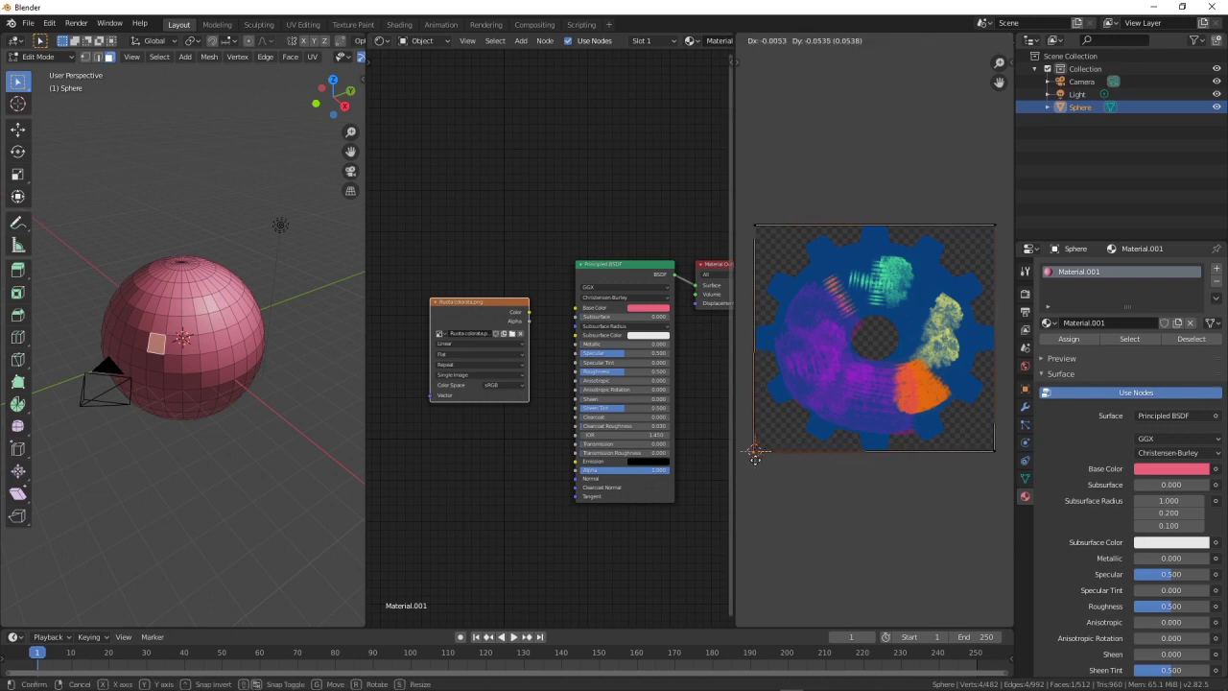
{"action": "left_click", "coordinate": [756, 455]}
{"action": "key", "text": "alt+a"}
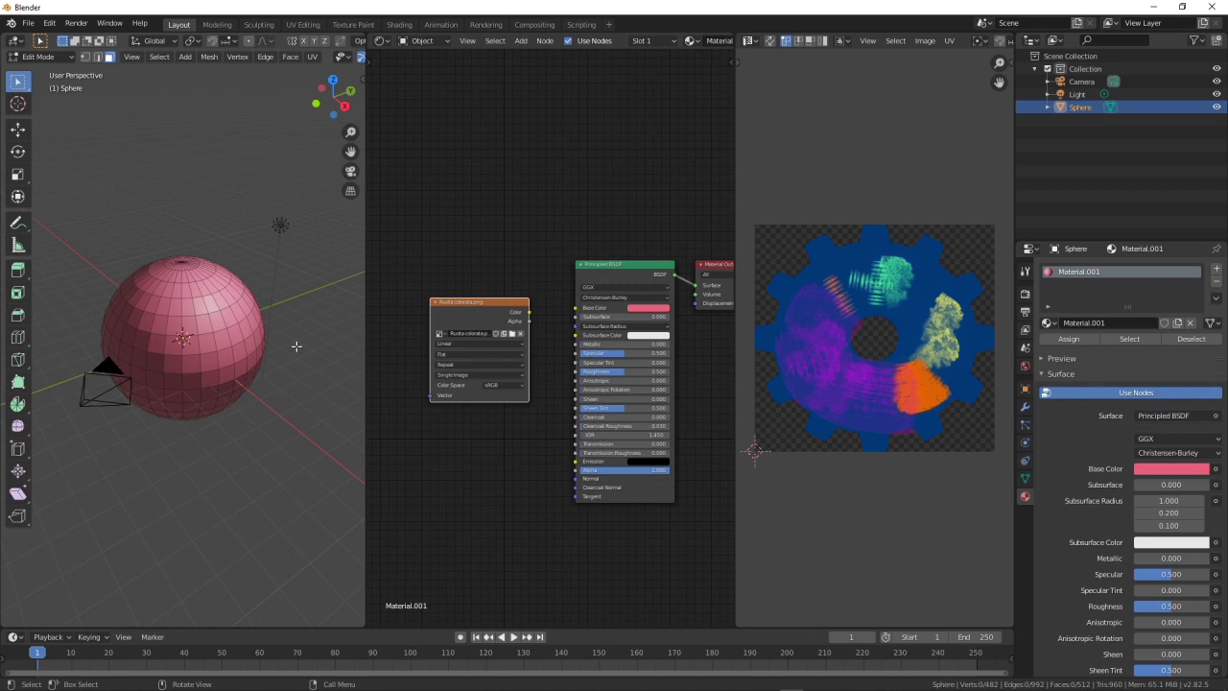
Connect the Ruota colorata.png colour to Base Color and inspect the textured sphere face
{"action": "left_click_drag", "start_coordinate": [529, 316], "coordinate": [577, 314]}
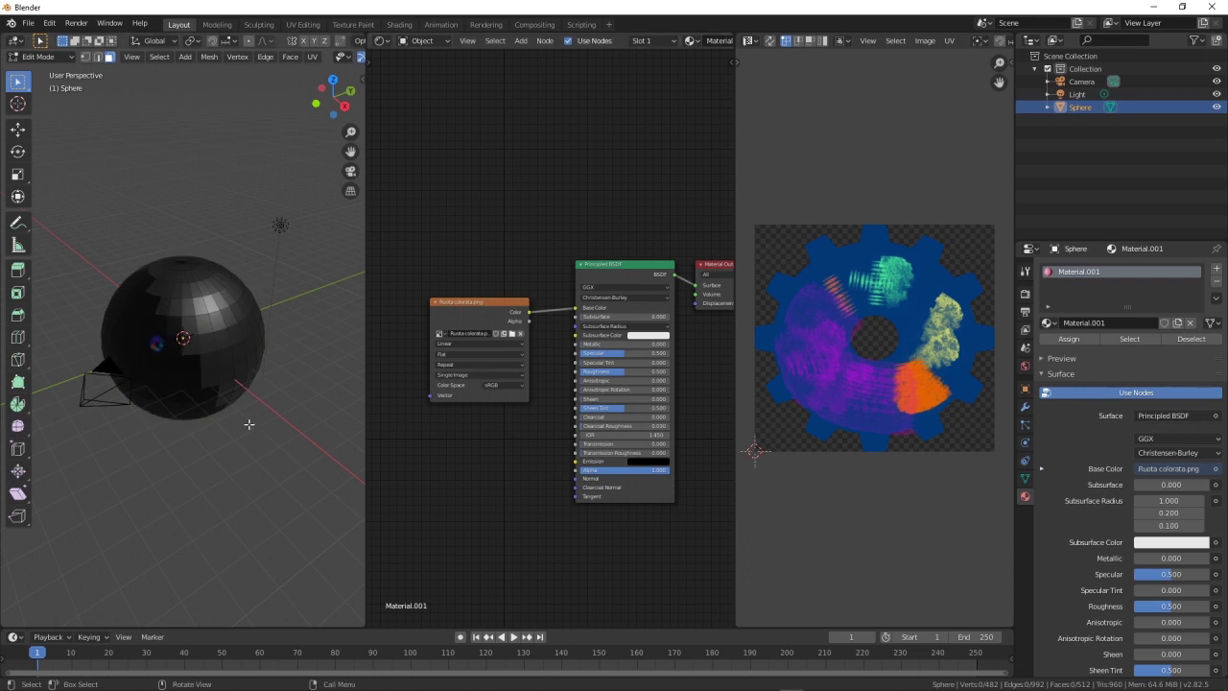
{"action": "middle_click_drag", "start_coordinate": [248, 430], "coordinate": [269, 416]}
{"action": "scroll", "coordinate": [271, 414], "scroll_direction": "up", "scroll_amount": 5}
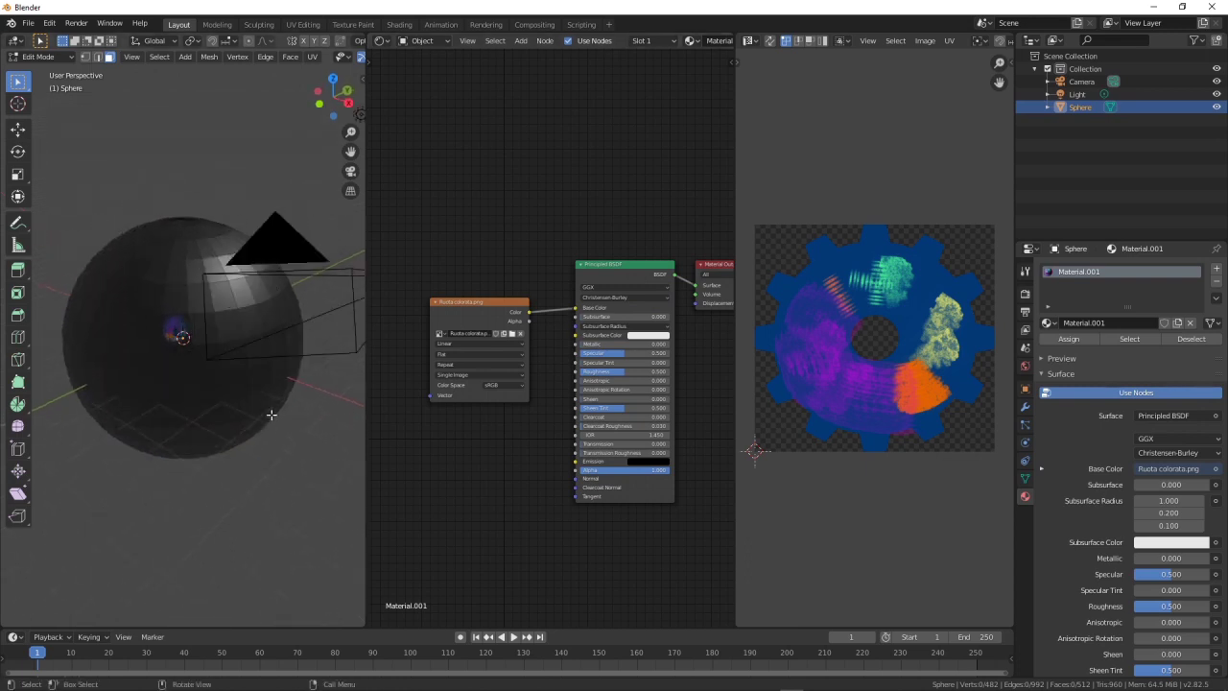
{"action": "scroll", "coordinate": [271, 414], "scroll_direction": "up", "scroll_amount": 2}
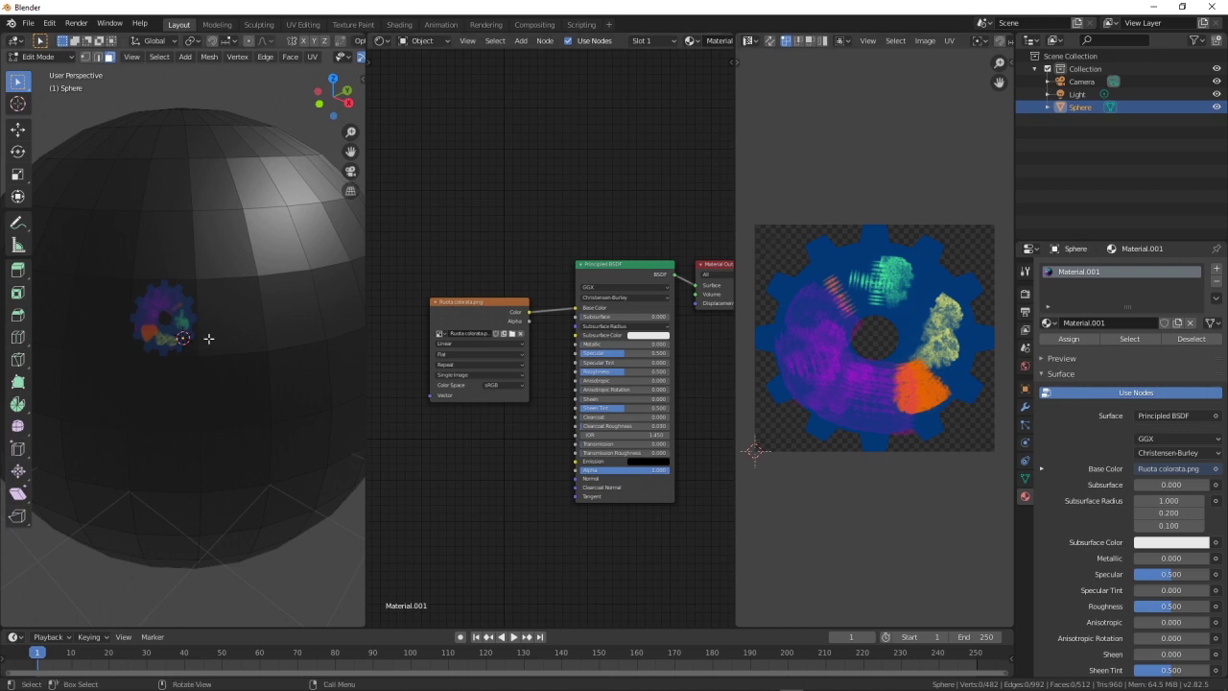
{"action": "scroll", "coordinate": [208, 338], "scroll_direction": "down", "scroll_amount": 2}
{"action": "scroll", "coordinate": [209, 337], "scroll_direction": "down", "scroll_amount": 2}
{"action": "mouse_move", "coordinate": [230, 440]}
{"action": "middle_mouse_down"}
{"action": "mouse_move", "coordinate": [296, 406]}
{"action": "mouse_move", "coordinate": [208, 433]}
{"action": "mouse_move", "coordinate": [210, 451]}
{"action": "middle_mouse_up"}
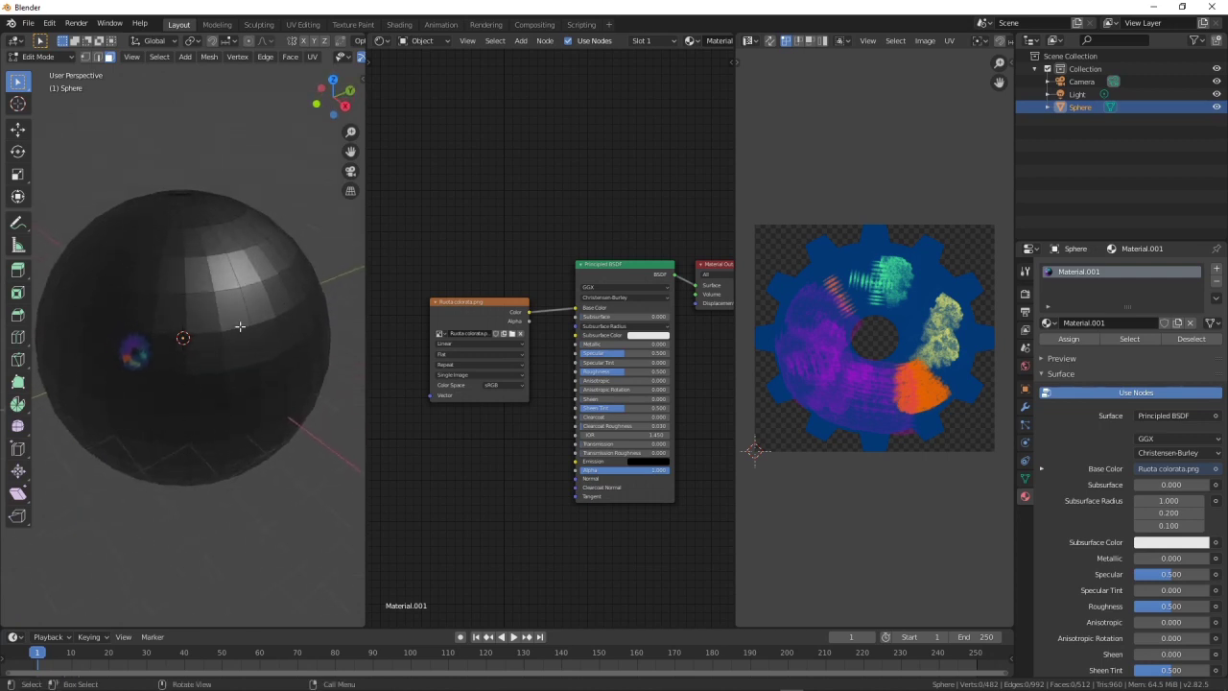
{"action": "mouse_move", "coordinate": [147, 386]}
{"action": "middle_mouse_down"}
{"action": "mouse_move", "coordinate": [195, 359]}
{"action": "mouse_move", "coordinate": [249, 356]}
{"action": "middle_mouse_up"}
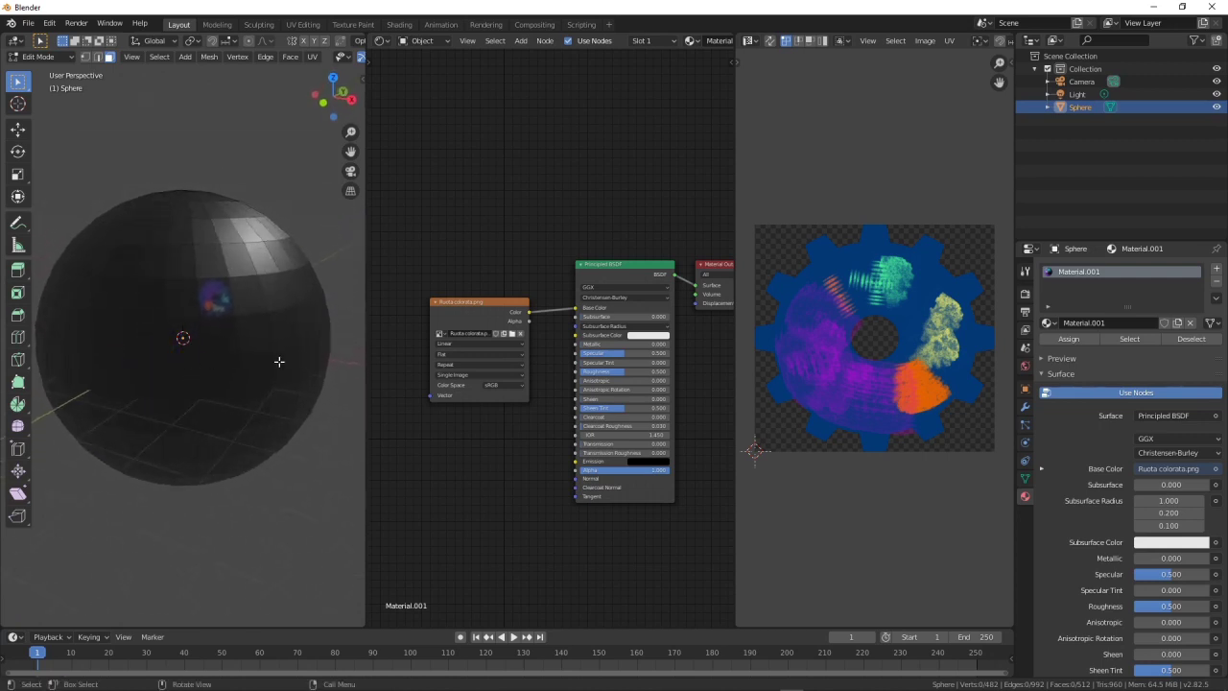
Move the Image Texture node left to make room before the Principled BSDF
{"action": "left_click_drag", "start_coordinate": [459, 315], "coordinate": [403, 320]}
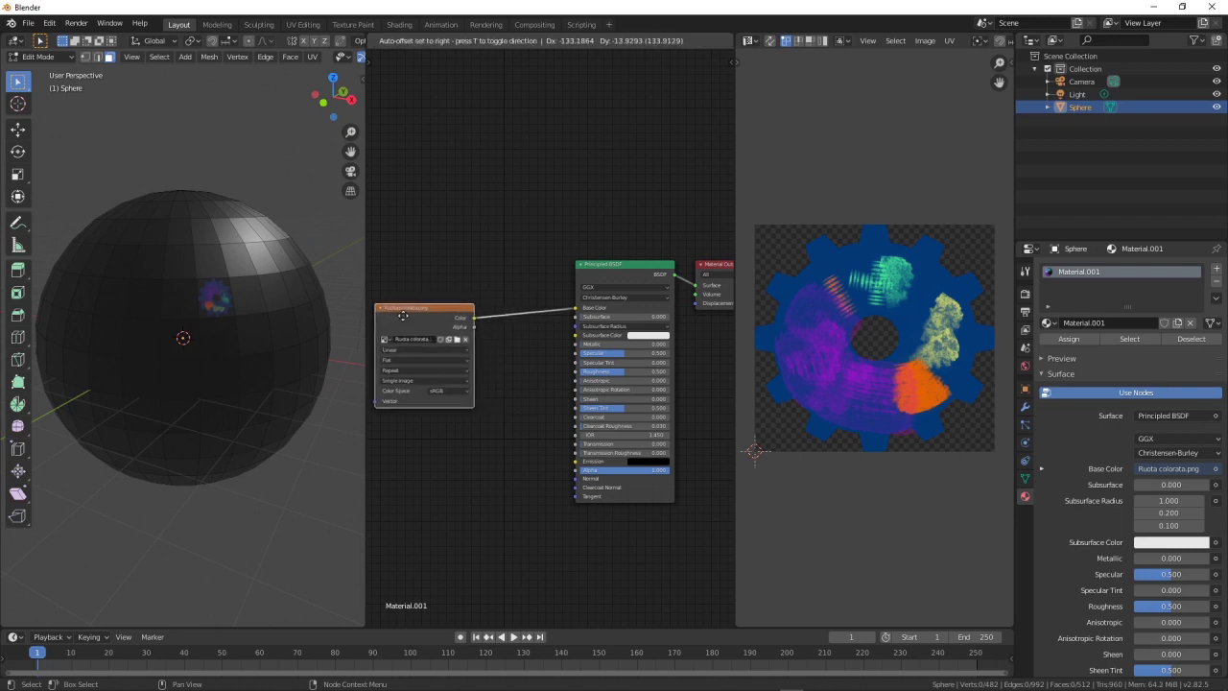
{"action": "left_click", "coordinate": [500, 257]}
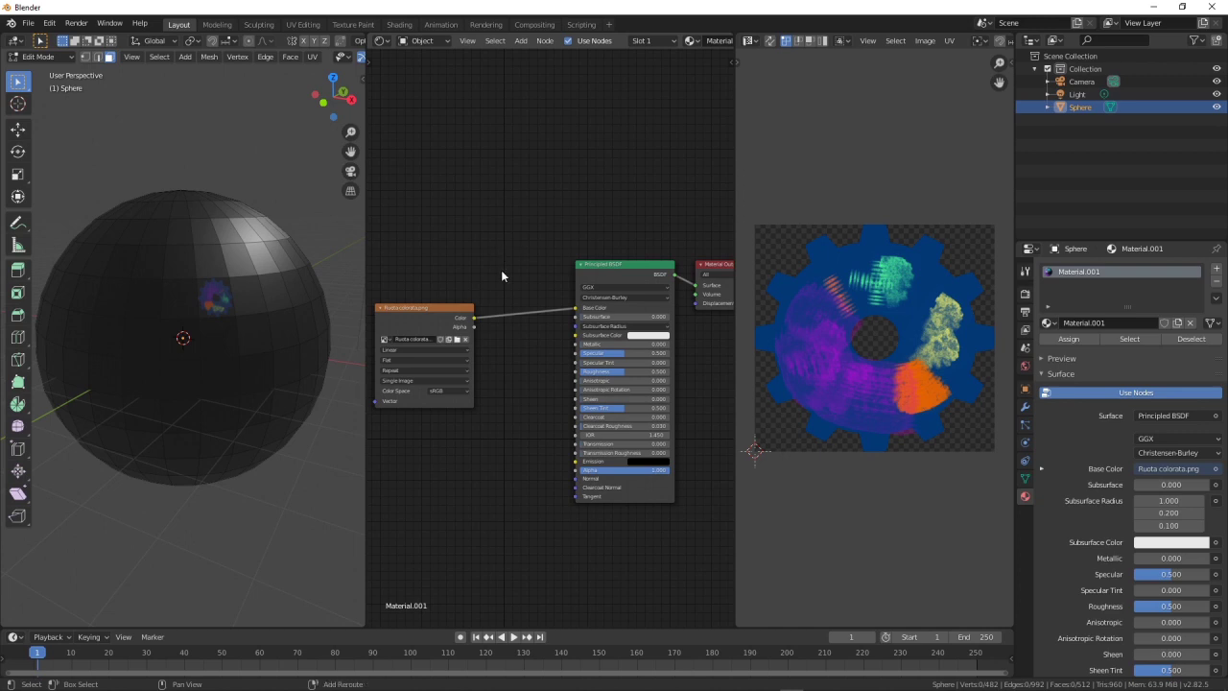
{"action": "key", "text": "shift+a"}
Add a MixRGB node and wire image Alpha to Fac, Color to Color2, and Mix into Base Color
{"action": "type", "text": "mixr"}
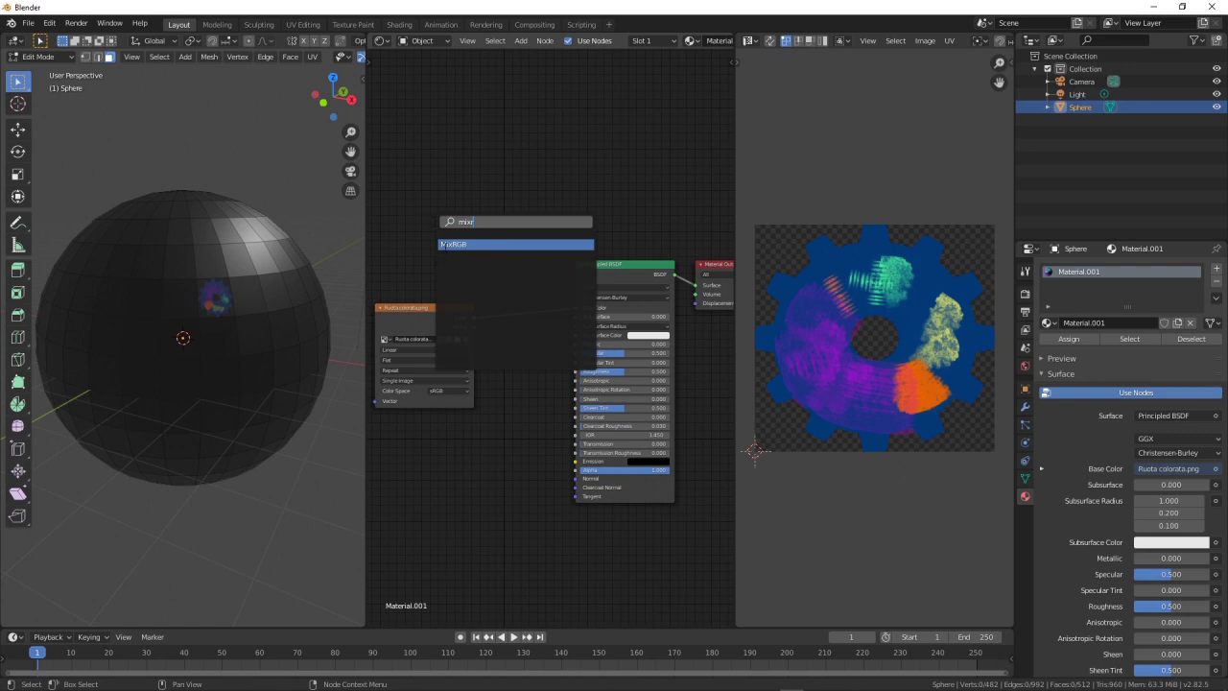
{"action": "key", "text": "Return"}
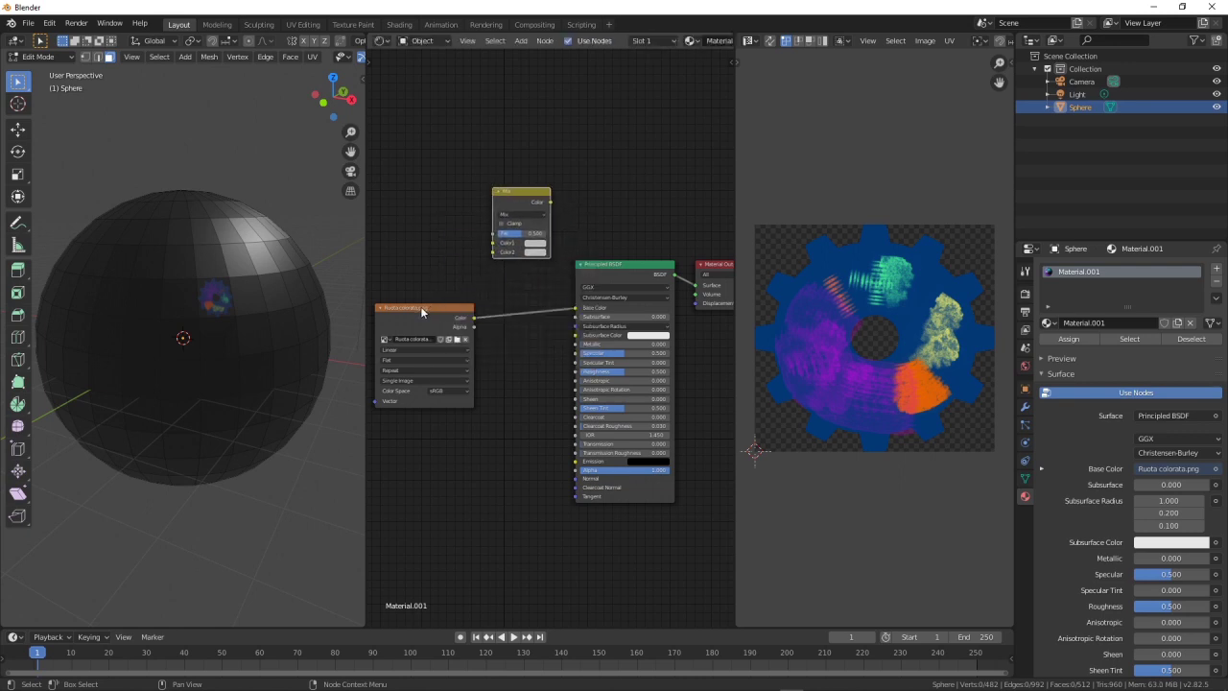
{"action": "left_click_drag", "start_coordinate": [420, 306], "coordinate": [401, 315]}
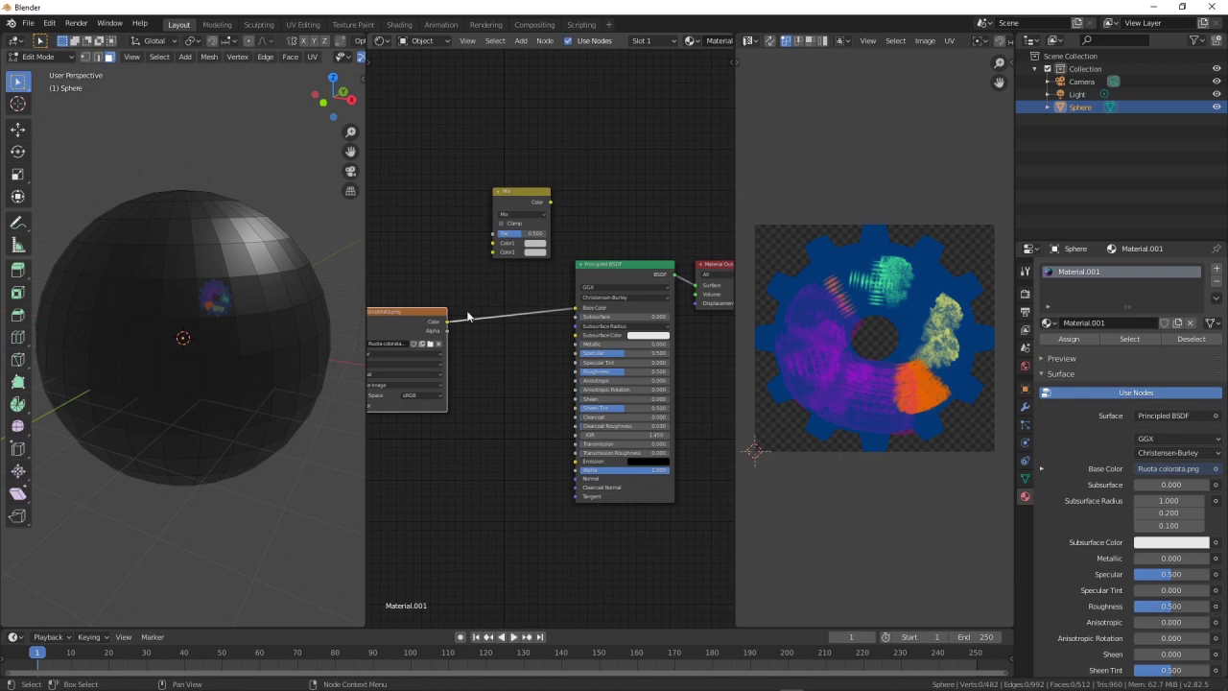
{"action": "left_click_drag", "start_coordinate": [447, 332], "coordinate": [493, 236]}
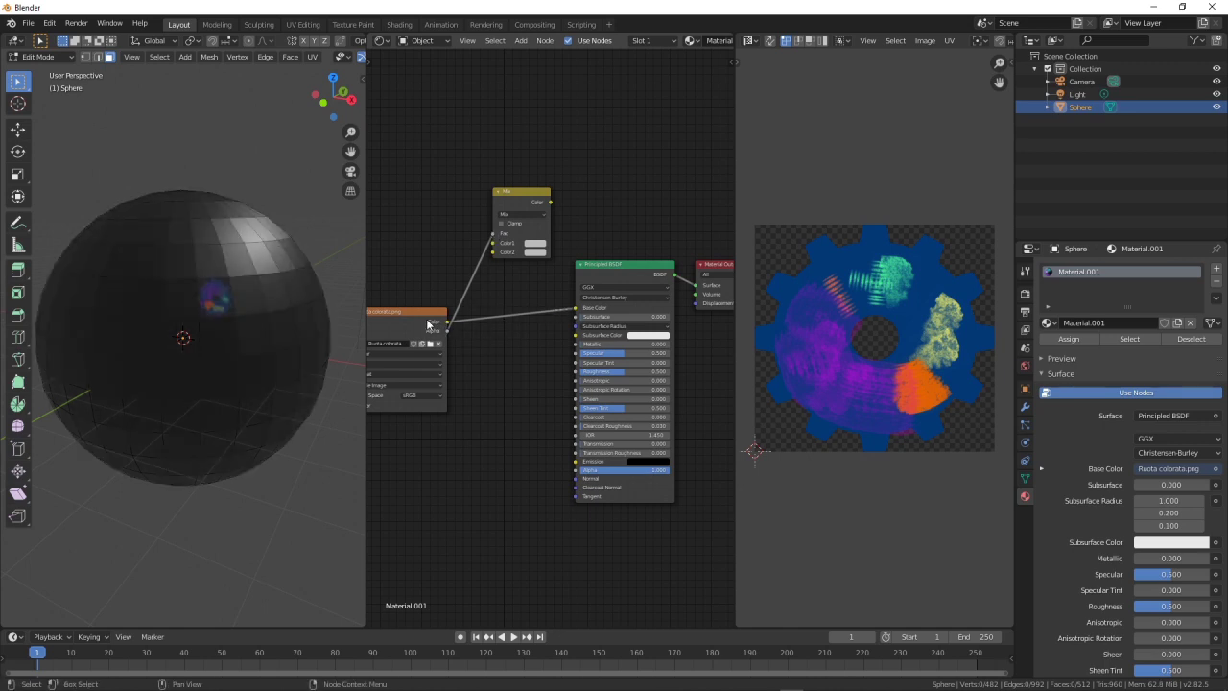
{"action": "left_click_drag", "start_coordinate": [447, 324], "coordinate": [494, 257]}
{"action": "left_click_drag", "start_coordinate": [552, 204], "coordinate": [576, 310]}
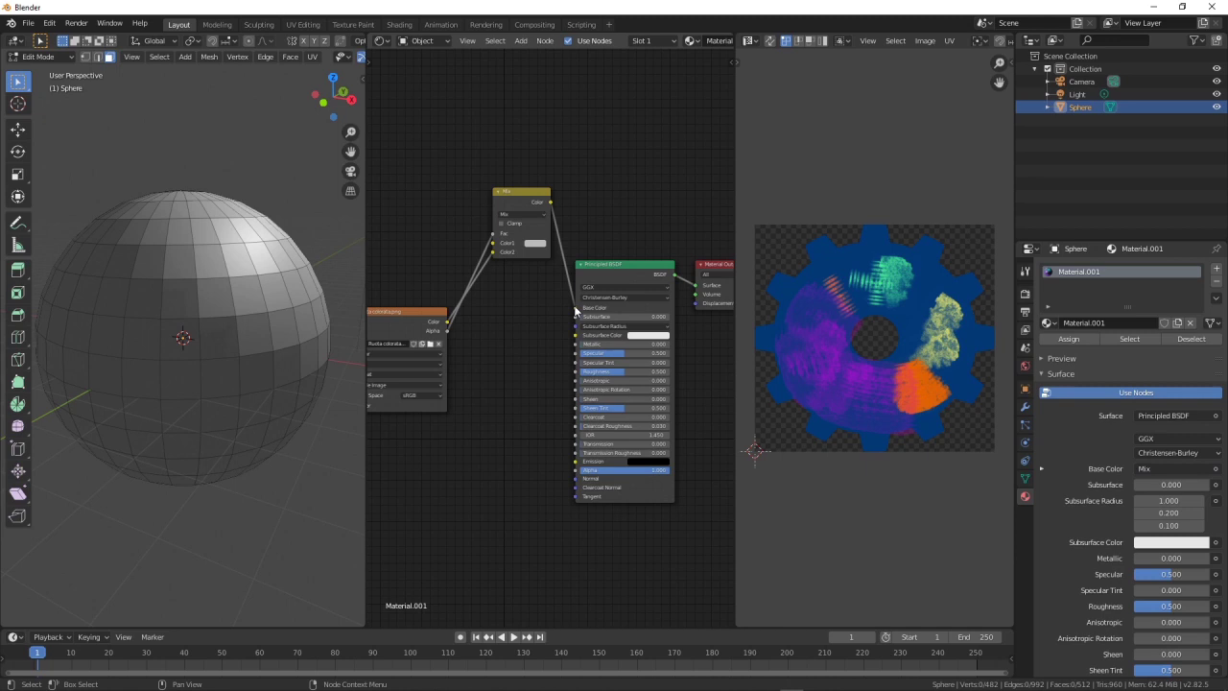
{"action": "left_click_drag", "start_coordinate": [407, 311], "coordinate": [409, 295]}
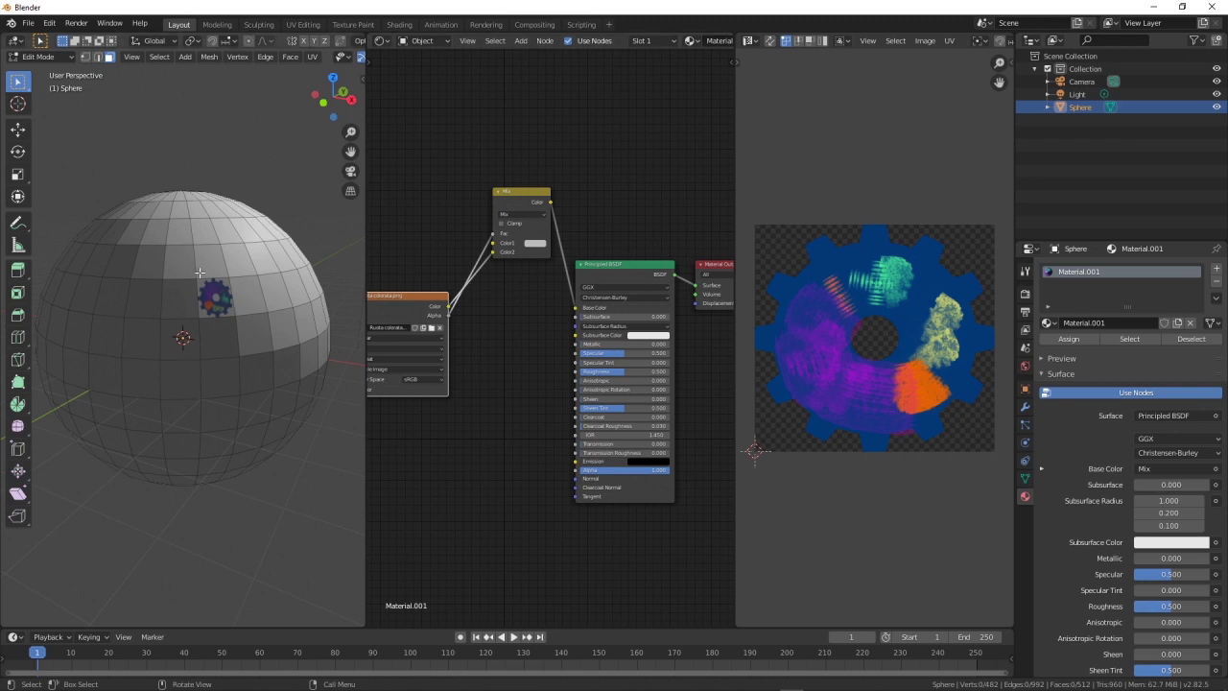
Set the Mix node's Color1 to green
{"action": "left_click", "coordinate": [534, 247]}
{"action": "mouse_move", "coordinate": [557, 205]}
{"action": "left_mouse_down"}
{"action": "mouse_move", "coordinate": [585, 205]}
{"action": "mouse_move", "coordinate": [543, 134]}
{"action": "left_mouse_up"}
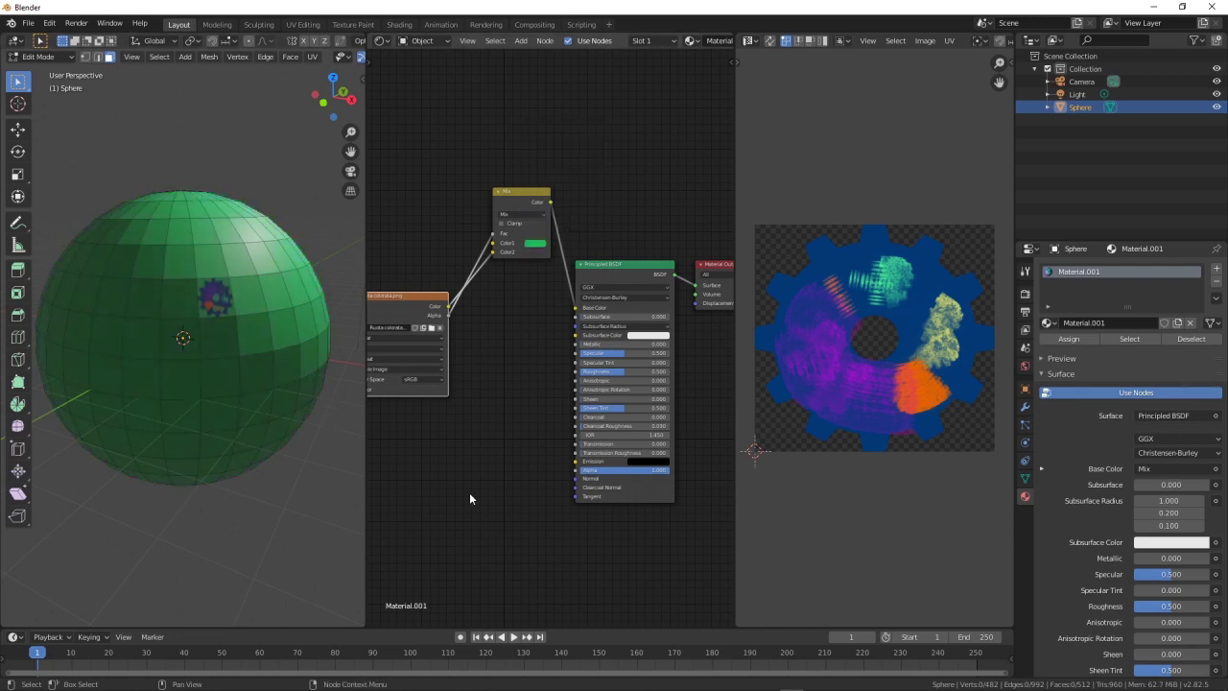
{"action": "scroll", "coordinate": [494, 372], "scroll_direction": "down", "scroll_amount": 2}
Add Texture Coordinate and Mapping nodes ahead of the gear image texture with Ctrl+T
{"action": "scroll", "coordinate": [520, 469], "scroll_direction": "down", "scroll_amount": 1}
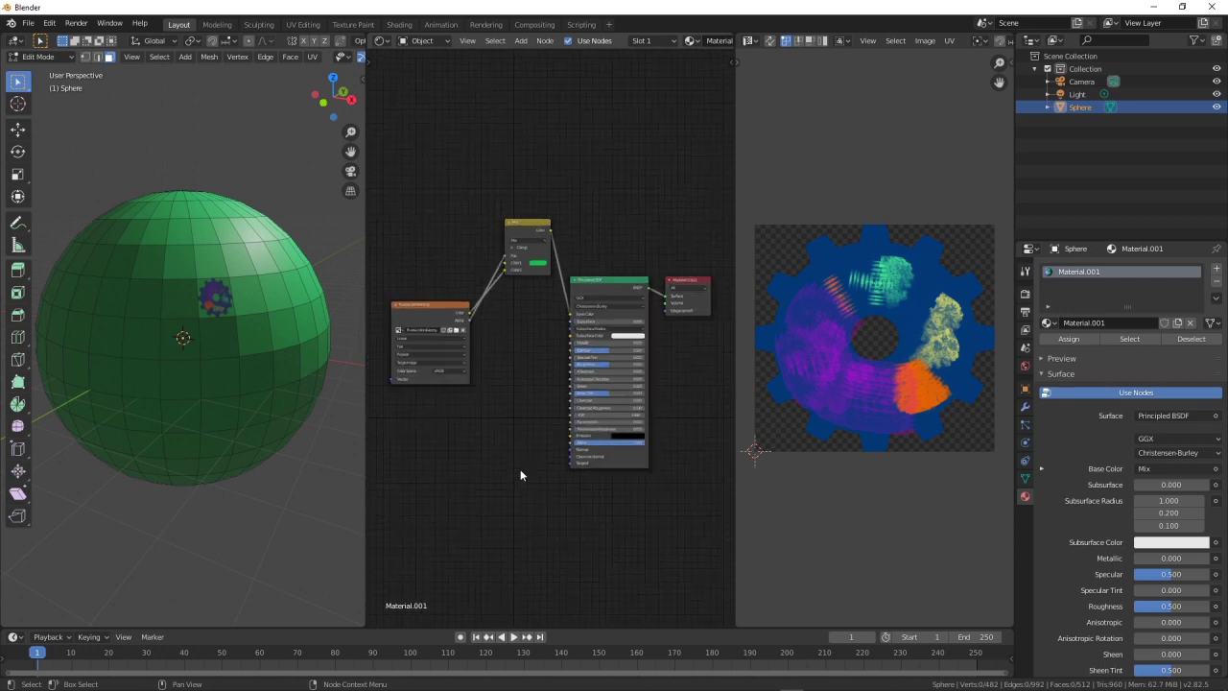
{"action": "left_click", "coordinate": [438, 318]}
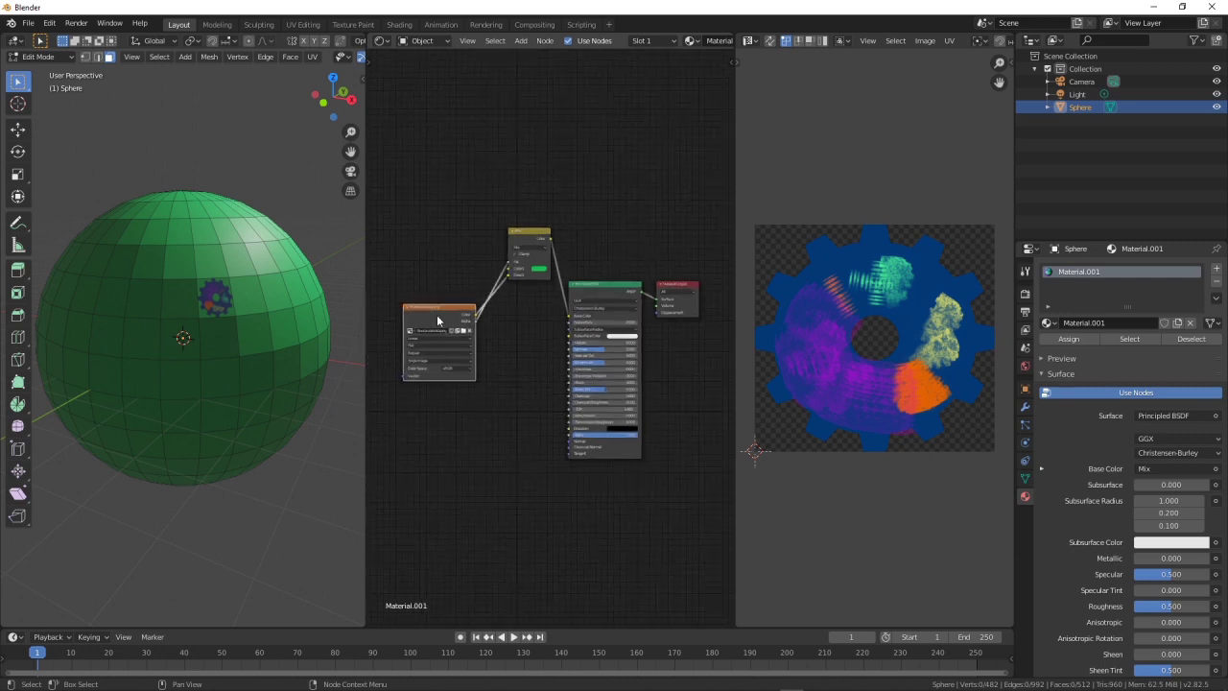
{"action": "key", "text": "ctrl+t"}
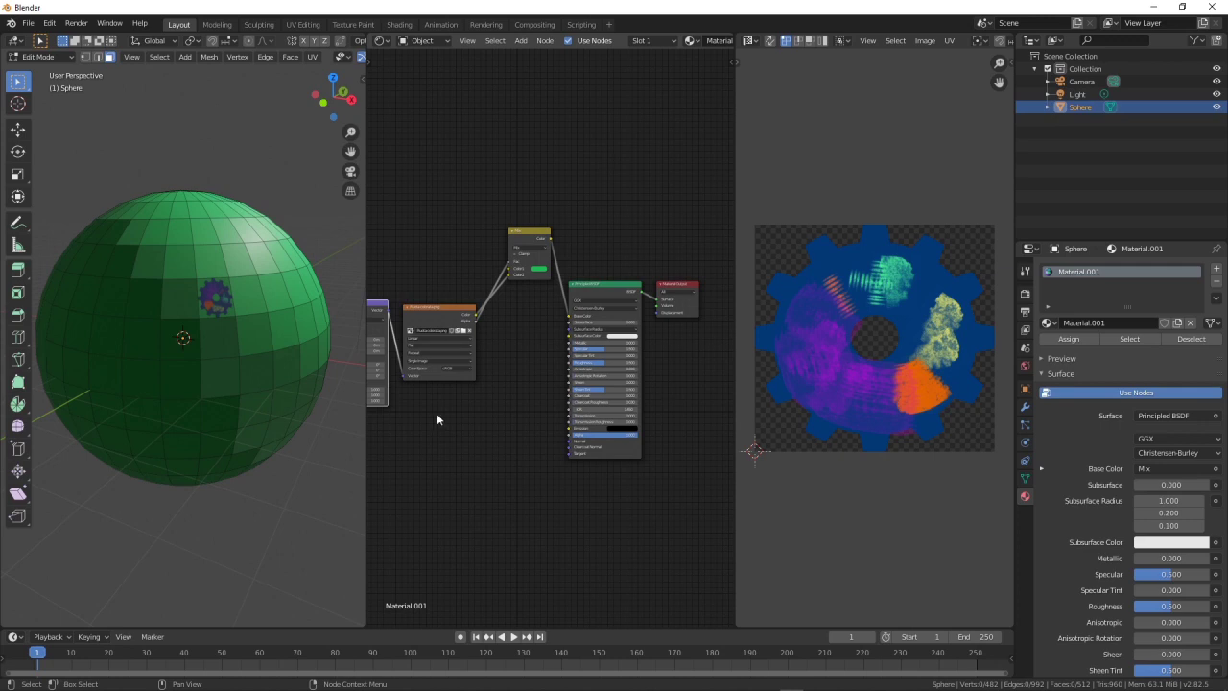
{"action": "scroll", "coordinate": [436, 410], "scroll_direction": "down", "scroll_amount": 1}
{"action": "scroll", "coordinate": [454, 426], "scroll_direction": "down", "scroll_amount": 1}
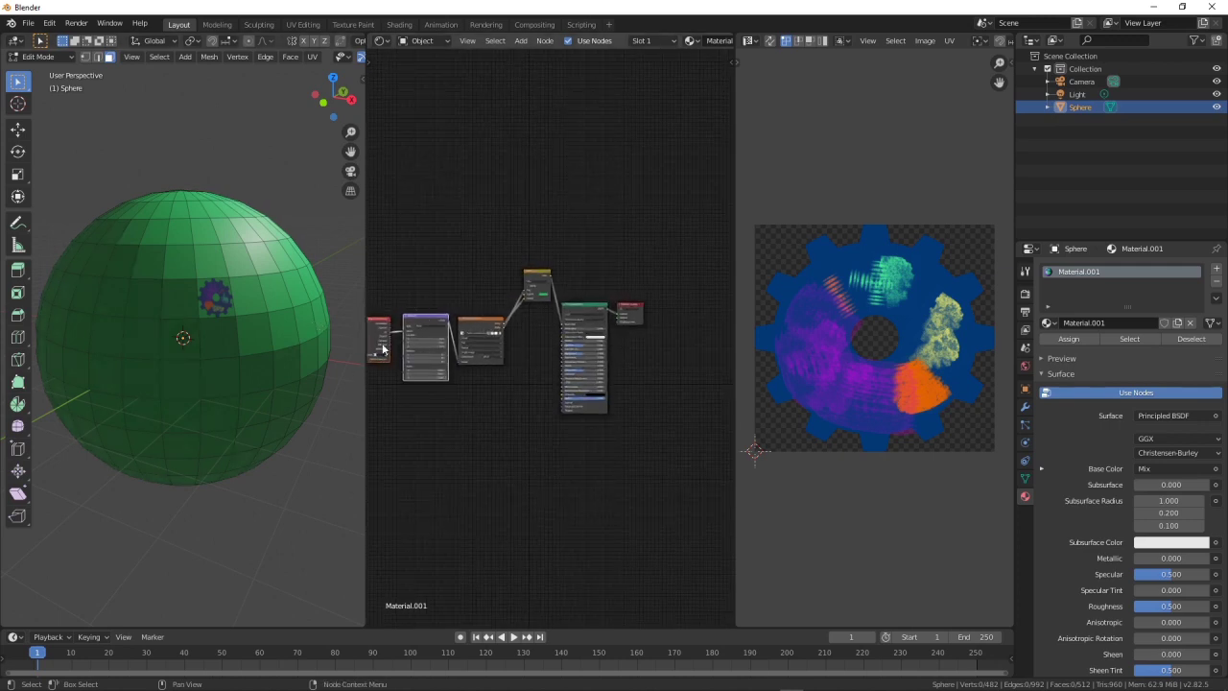
Frame the image texture node and maximize the 3D viewport
{"action": "left_click", "coordinate": [476, 327]}
{"action": "key", "text": "KP_Decimal"}
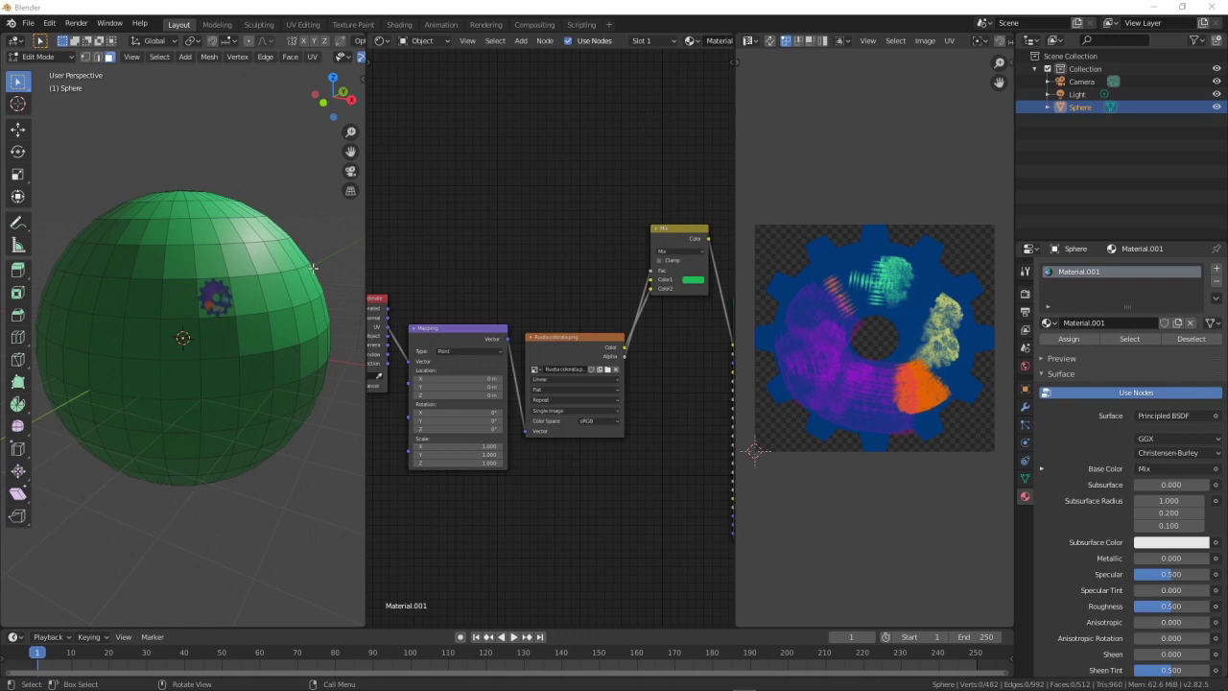
{"action": "key", "text": "ctrl+space"}
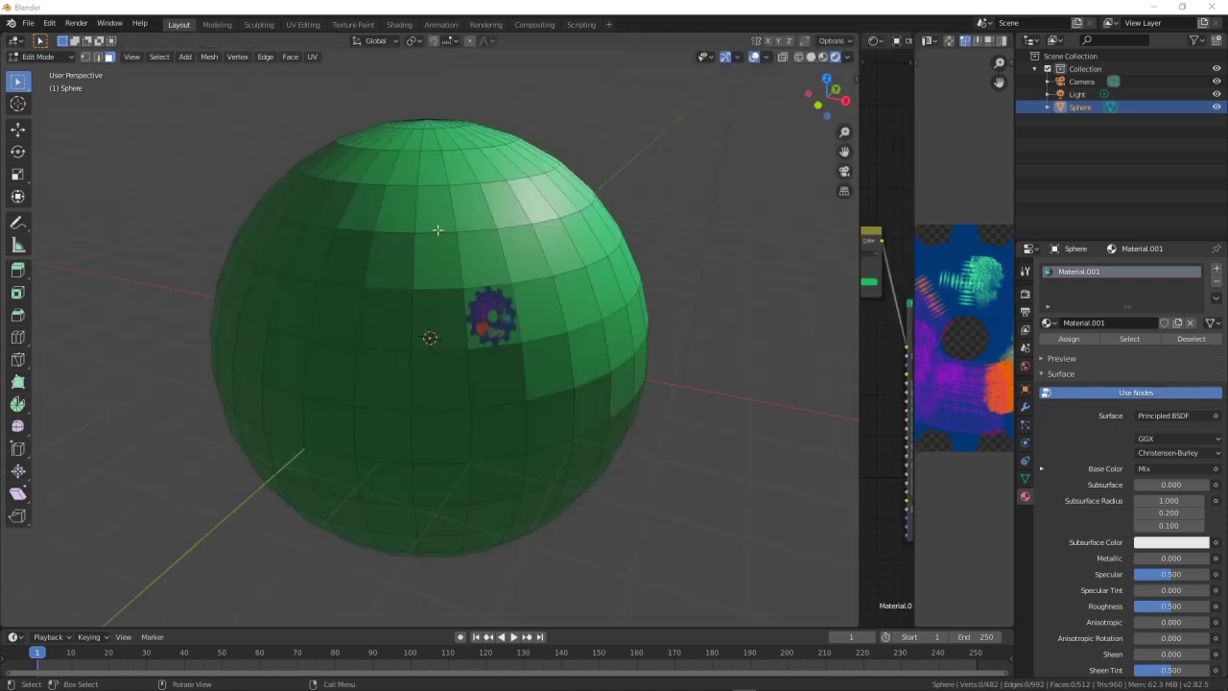
Return to Object Mode and apply Shade Smooth to the sphere
{"action": "right_click", "coordinate": [437, 229]}
{"action": "key", "text": "Escape"}
{"action": "key", "text": "Tab"}
{"action": "right_click", "coordinate": [486, 221]}
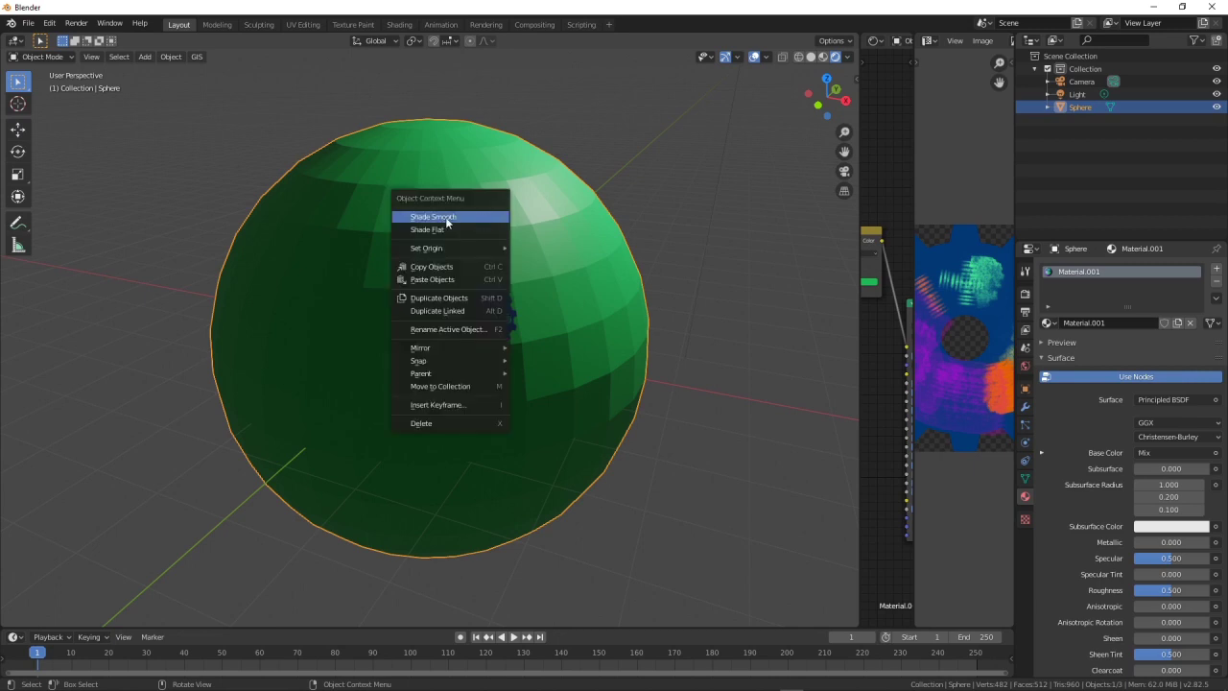
{"action": "left_click", "coordinate": [457, 216]}
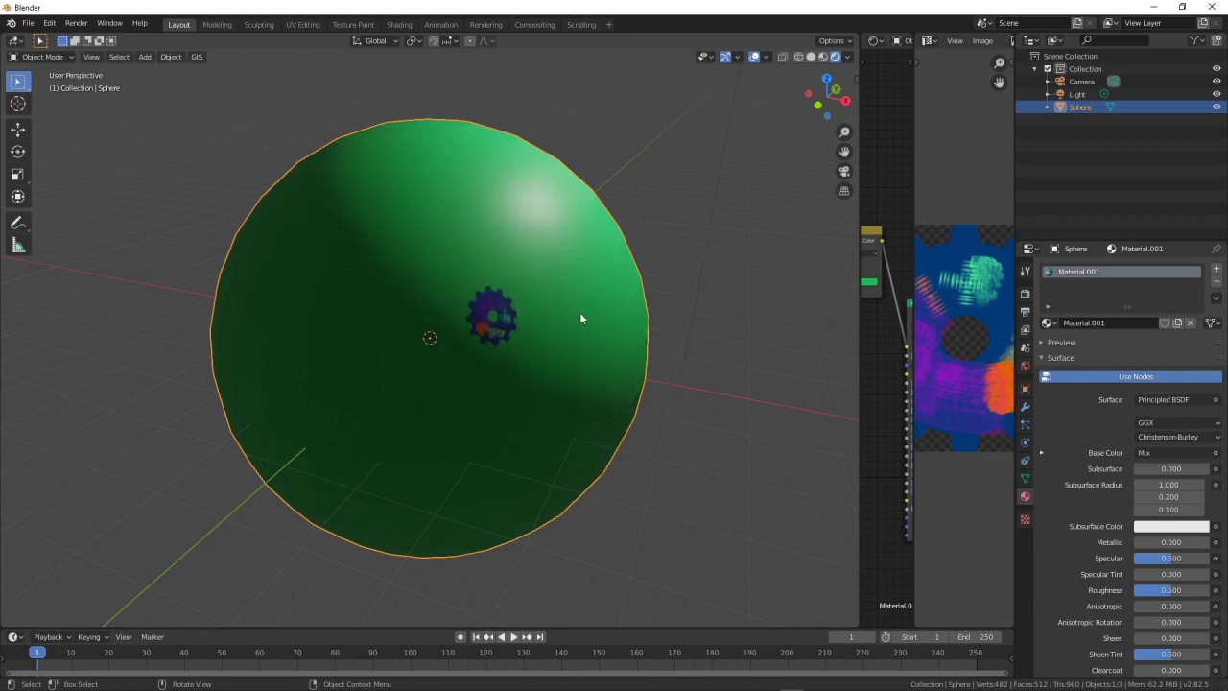
Move the light away from the sphere to a new position below it
{"action": "middle_click_drag", "start_coordinate": [579, 312], "coordinate": [566, 315]}
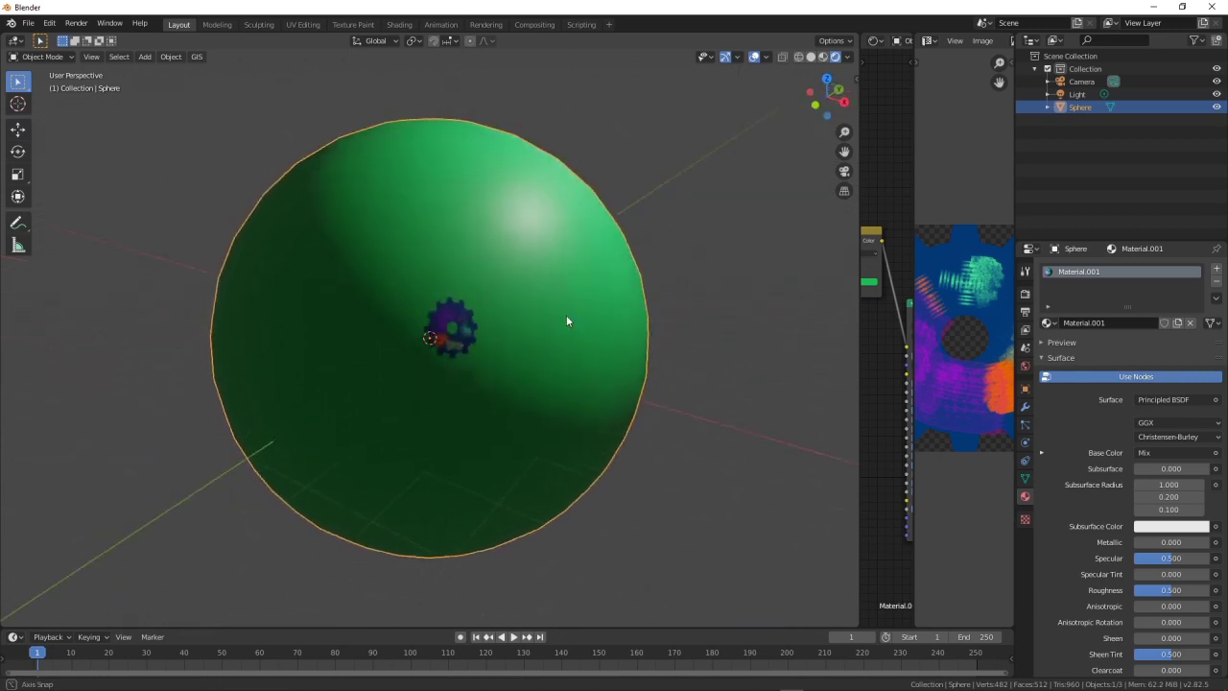
{"action": "scroll", "coordinate": [559, 316], "scroll_direction": "down", "scroll_amount": 4}
{"action": "scroll", "coordinate": [547, 288], "scroll_direction": "down", "scroll_amount": 2}
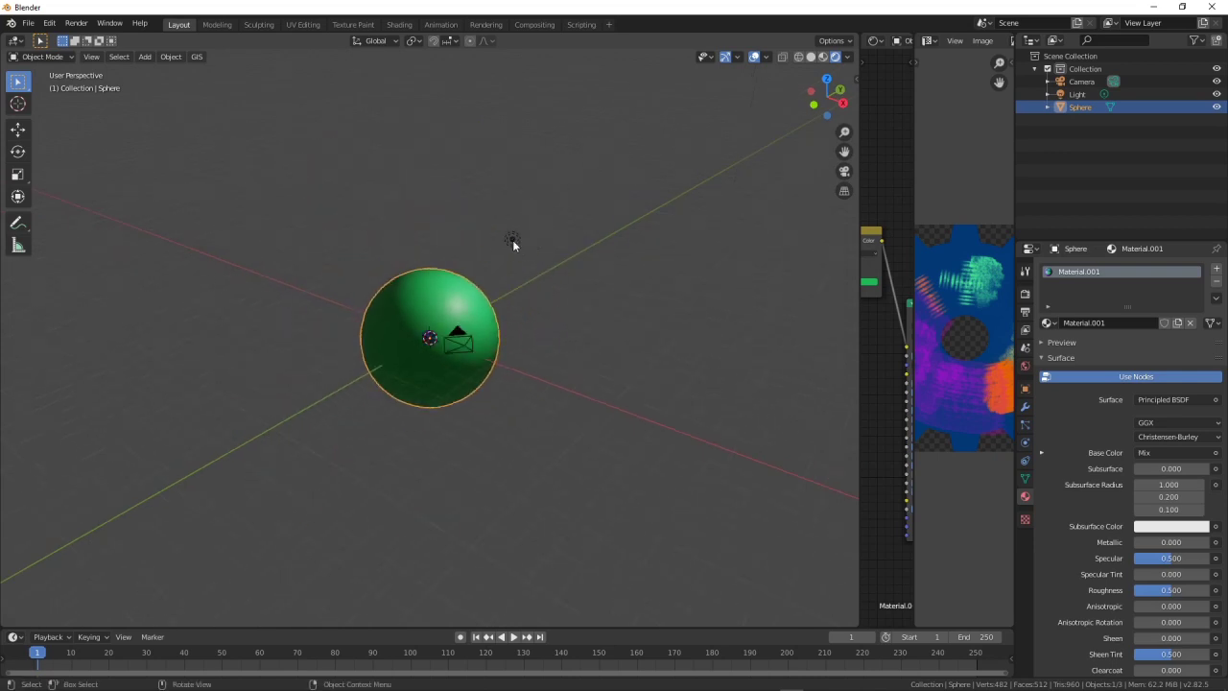
{"action": "left_click", "coordinate": [512, 240]}
{"action": "key", "text": "g"}
{"action": "left_click", "coordinate": [300, 307]}
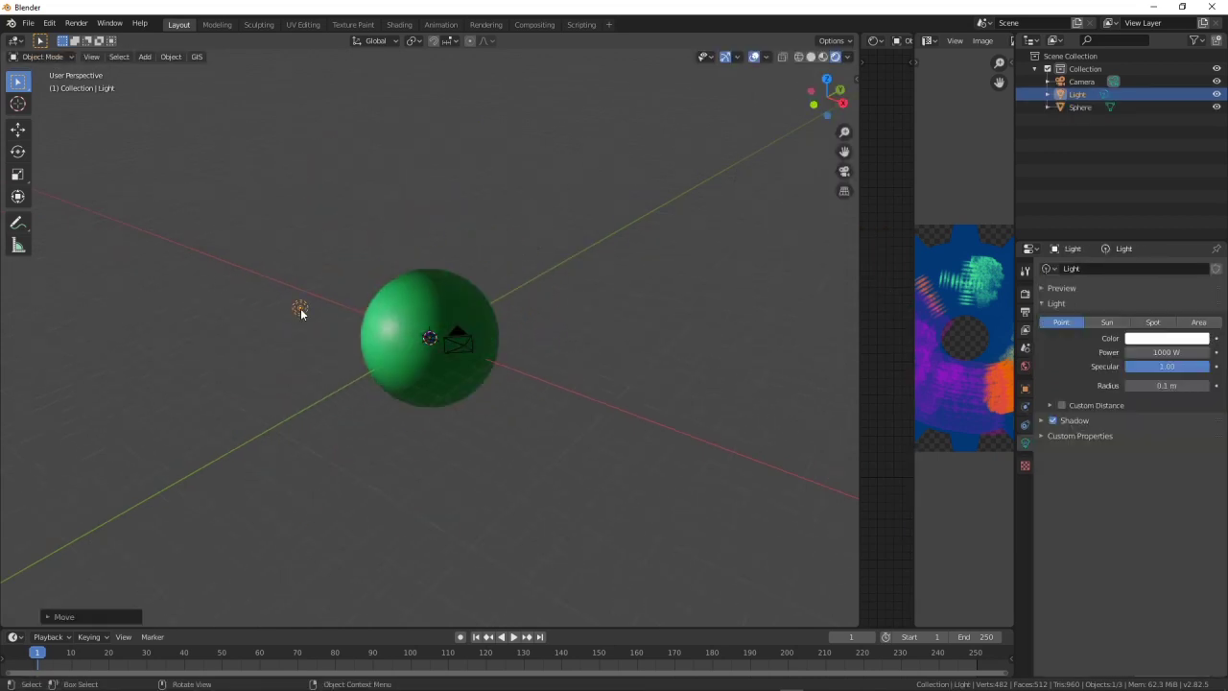
{"action": "middle_click_drag", "start_coordinate": [388, 296], "coordinate": [384, 391]}
{"action": "key", "text": "g"}
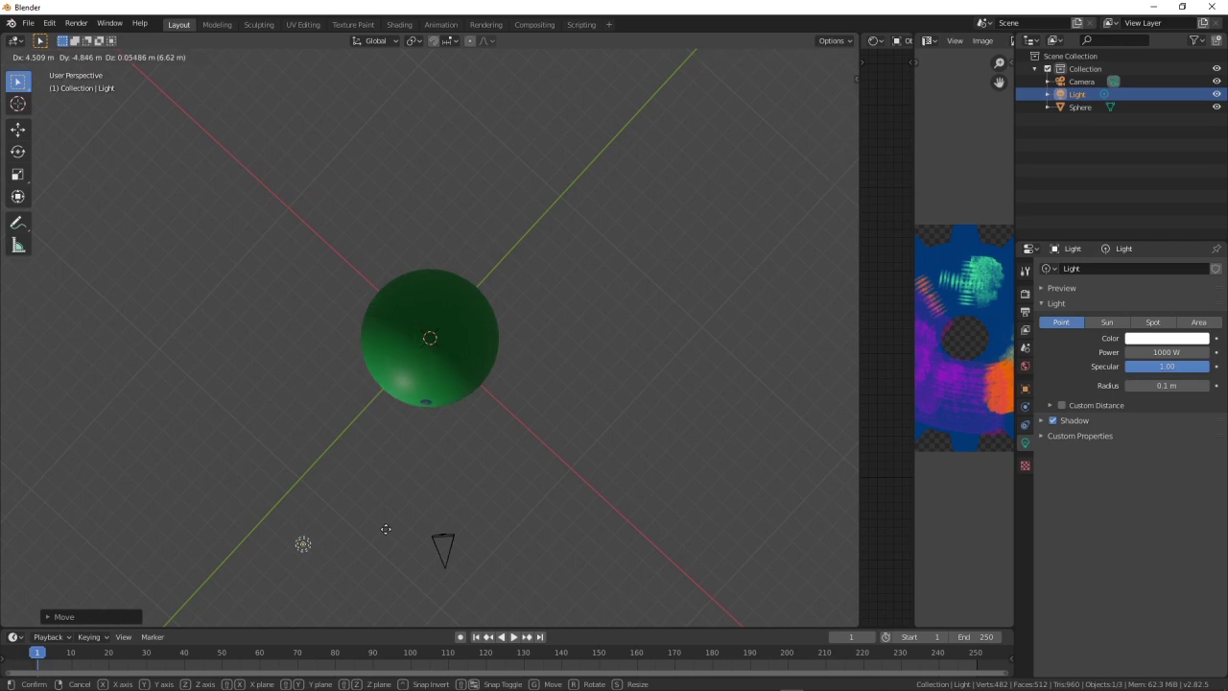
{"action": "left_click", "coordinate": [385, 528]}
{"action": "middle_click_drag", "start_coordinate": [447, 479], "coordinate": [453, 351]}
{"action": "scroll", "coordinate": [457, 371], "scroll_direction": "up", "scroll_amount": 3}
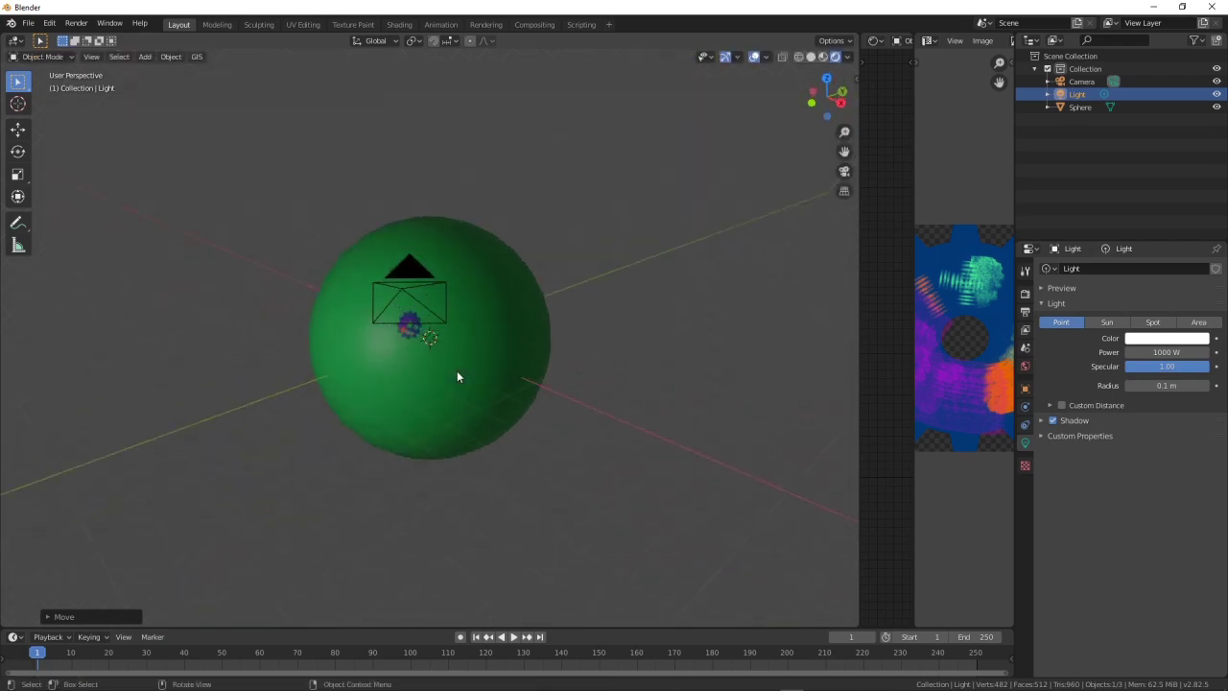
{"action": "scroll", "coordinate": [457, 370], "scroll_direction": "up", "scroll_amount": 2}
Move the camera to a new position, then select the sphere again
{"action": "left_click", "coordinate": [361, 127]}
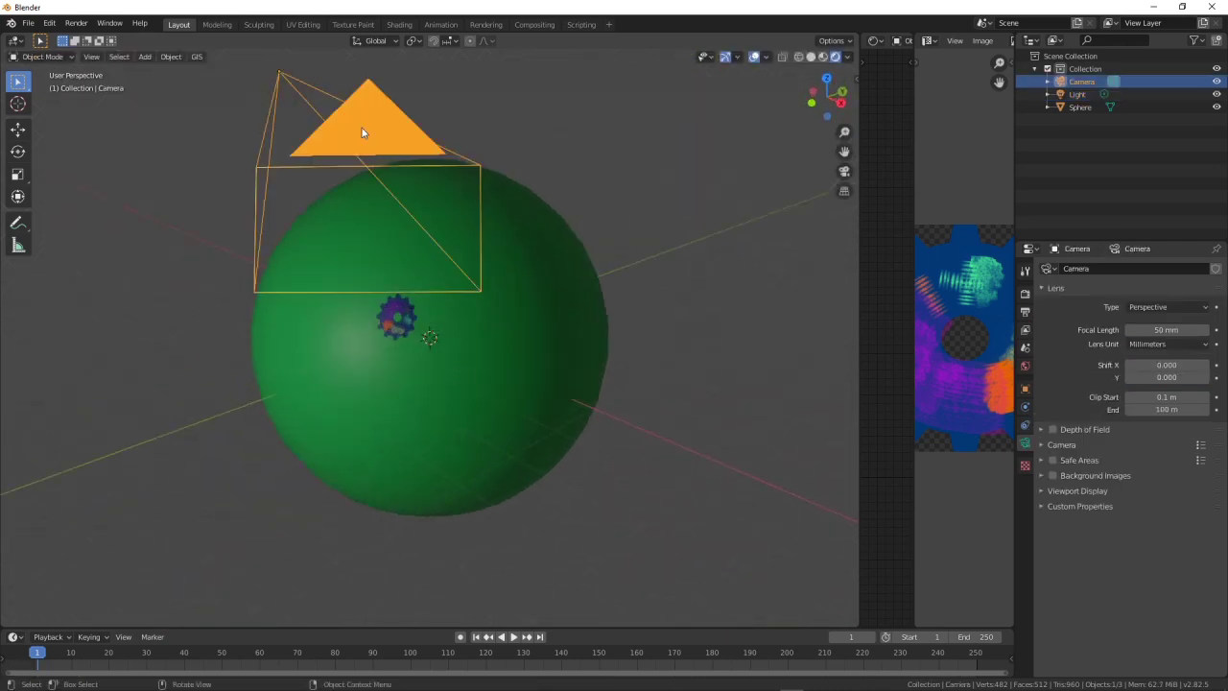
{"action": "key", "text": "g"}
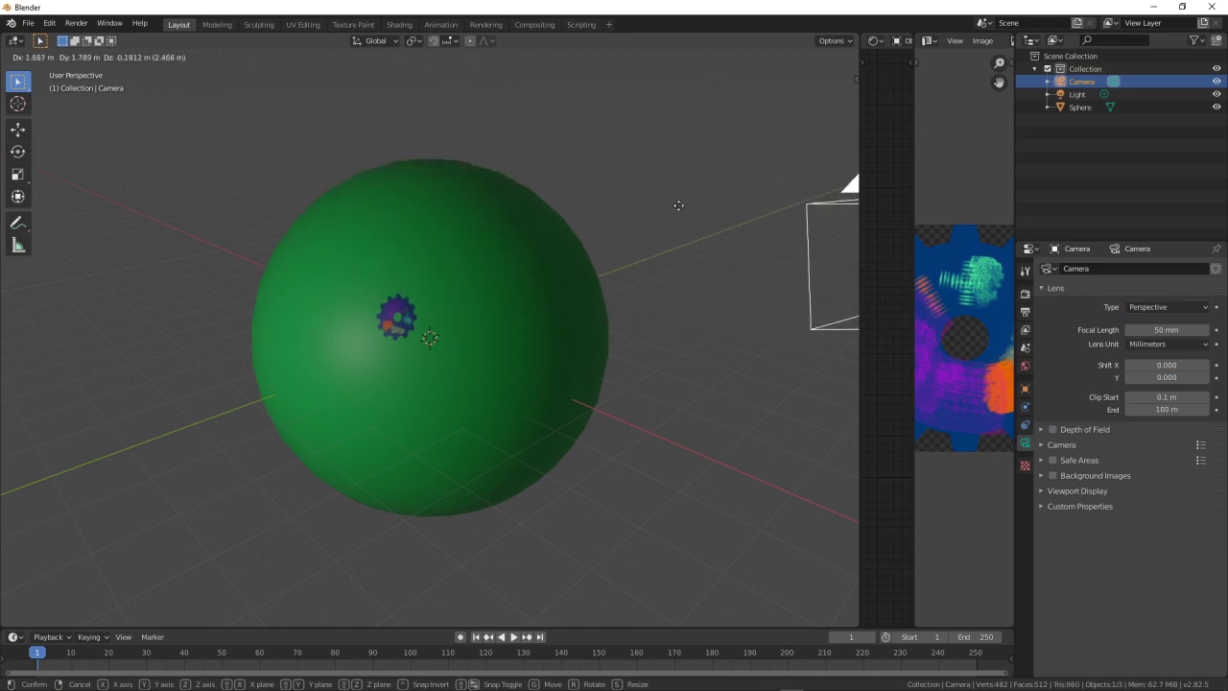
{"action": "left_click", "coordinate": [678, 205]}
{"action": "middle_click_drag", "start_coordinate": [278, 357], "coordinate": [351, 341]}
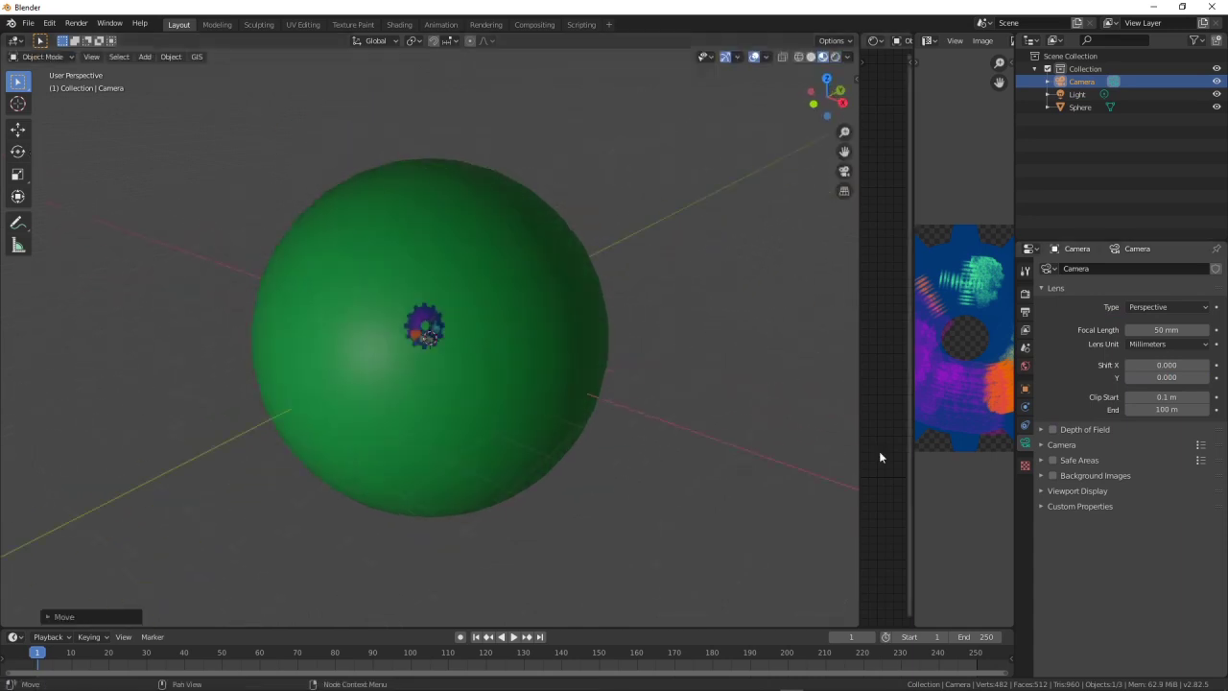
{"action": "left_click", "coordinate": [533, 350]}
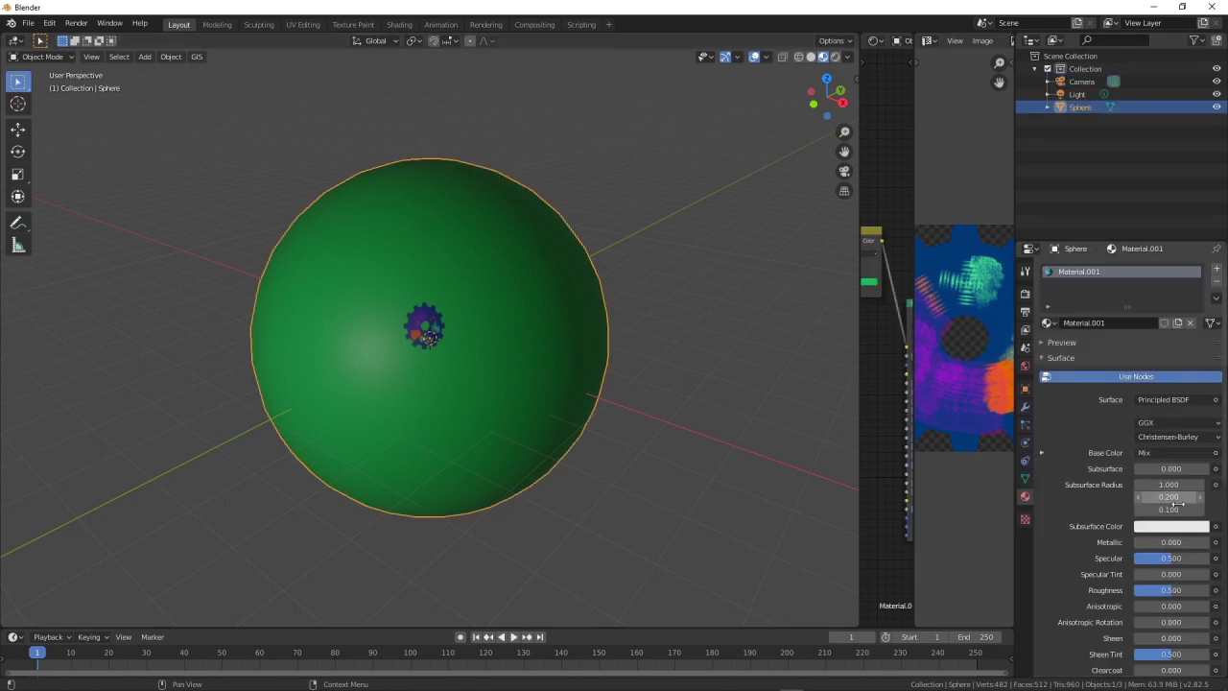
Set the sphere material's Metallic to 0.767, Specular to 0.900 and Roughness to about 0.225
{"action": "mouse_move", "coordinate": [1147, 542]}
{"action": "left_mouse_down"}
{"action": "mouse_move", "coordinate": [1190, 542]}
{"action": "mouse_move", "coordinate": [1182, 557]}
{"action": "mouse_move", "coordinate": [1202, 557]}
{"action": "left_mouse_up"}
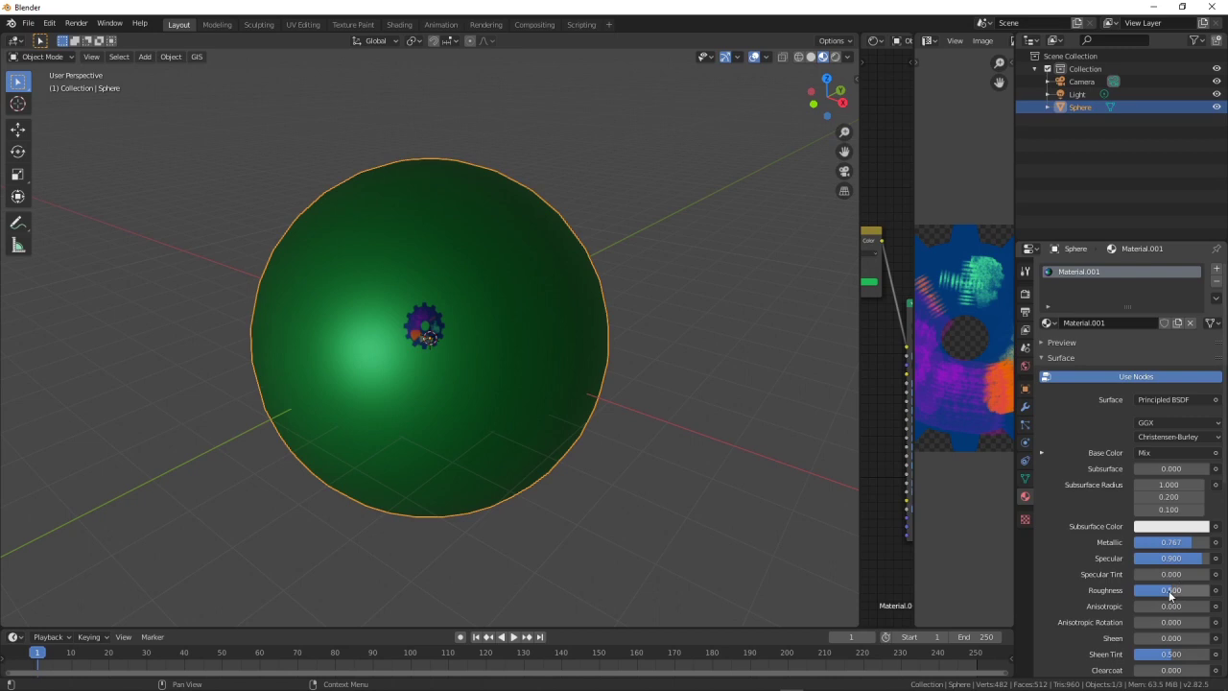
{"action": "left_click_drag", "start_coordinate": [1170, 595], "coordinate": [1144, 595]}
{"action": "mouse_move", "coordinate": [540, 469]}
{"action": "middle_mouse_down"}
{"action": "mouse_move", "coordinate": [586, 483]}
{"action": "mouse_move", "coordinate": [554, 452]}
{"action": "middle_mouse_up"}
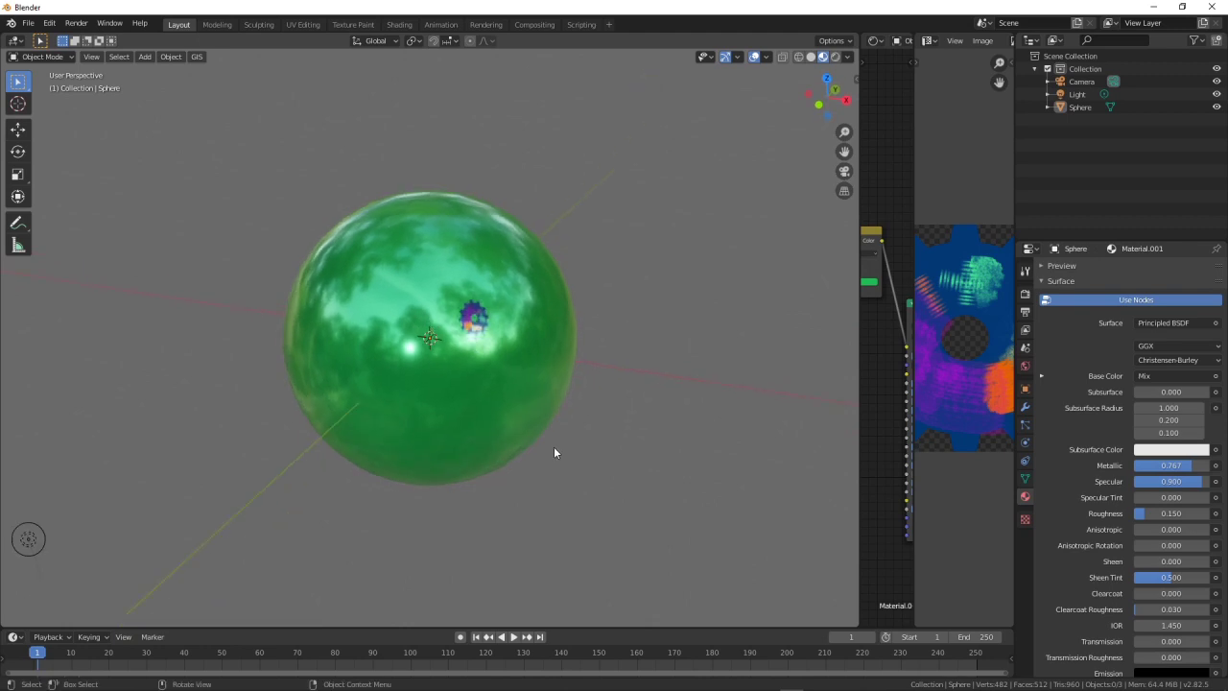
{"action": "scroll", "coordinate": [553, 452], "scroll_direction": "up", "scroll_amount": 3}
{"action": "mouse_move", "coordinate": [514, 330]}
{"action": "middle_mouse_down"}
{"action": "mouse_move", "coordinate": [547, 423]}
{"action": "mouse_move", "coordinate": [537, 439]}
{"action": "mouse_move", "coordinate": [549, 425]}
{"action": "mouse_move", "coordinate": [529, 370]}
{"action": "mouse_move", "coordinate": [480, 375]}
{"action": "mouse_move", "coordinate": [461, 393]}
{"action": "mouse_move", "coordinate": [545, 394]}
{"action": "mouse_move", "coordinate": [542, 414]}
{"action": "mouse_move", "coordinate": [516, 391]}
{"action": "mouse_move", "coordinate": [472, 408]}
{"action": "mouse_move", "coordinate": [554, 400]}
{"action": "middle_mouse_up"}
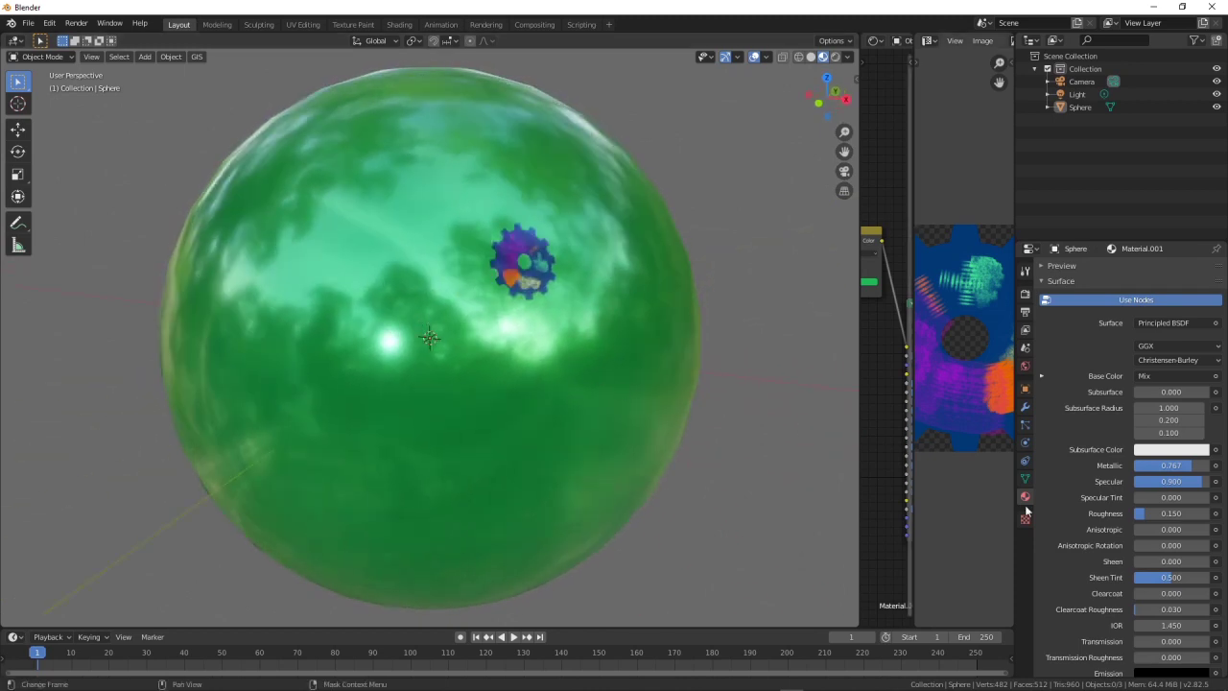
{"action": "mouse_move", "coordinate": [1140, 517]}
{"action": "left_mouse_down"}
{"action": "mouse_move", "coordinate": [1093, 517]}
{"action": "mouse_move", "coordinate": [1113, 513]}
{"action": "left_mouse_up"}
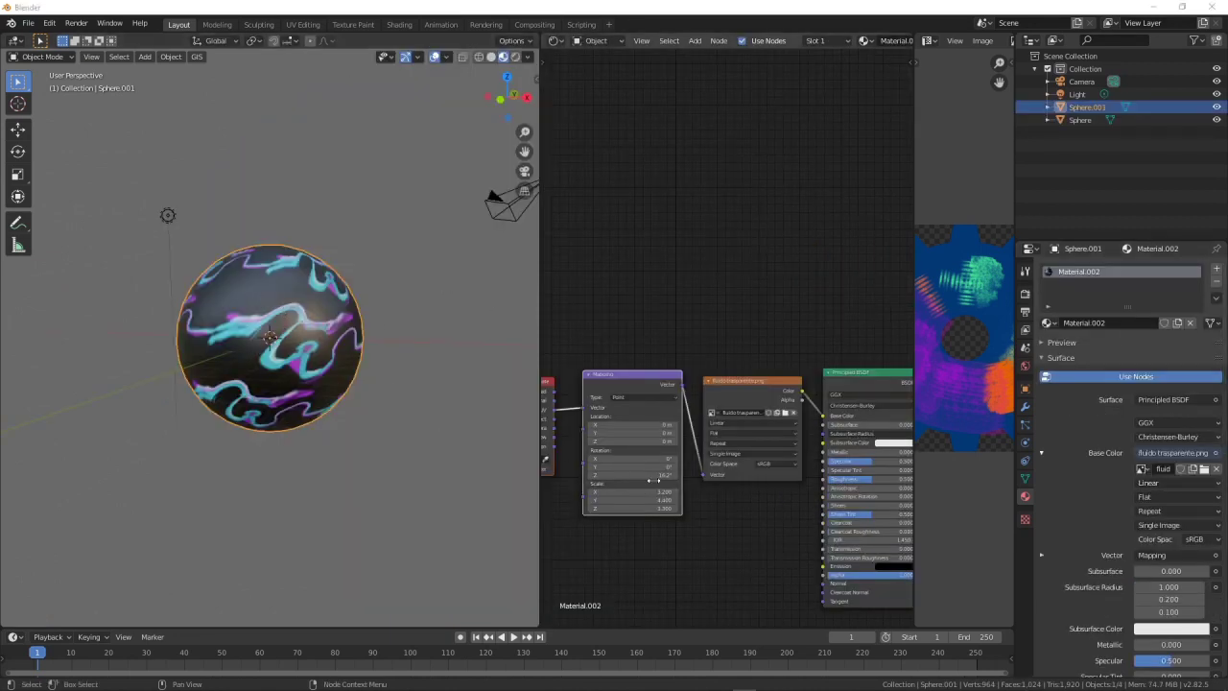
Set the textured sphere material's Blend Mode to Alpha Clip
{"action": "mouse_move", "coordinate": [752, 395]}
{"action": "left_mouse_down"}
{"action": "mouse_move", "coordinate": [736, 390]}
{"action": "mouse_move", "coordinate": [823, 580]}
{"action": "left_mouse_up"}
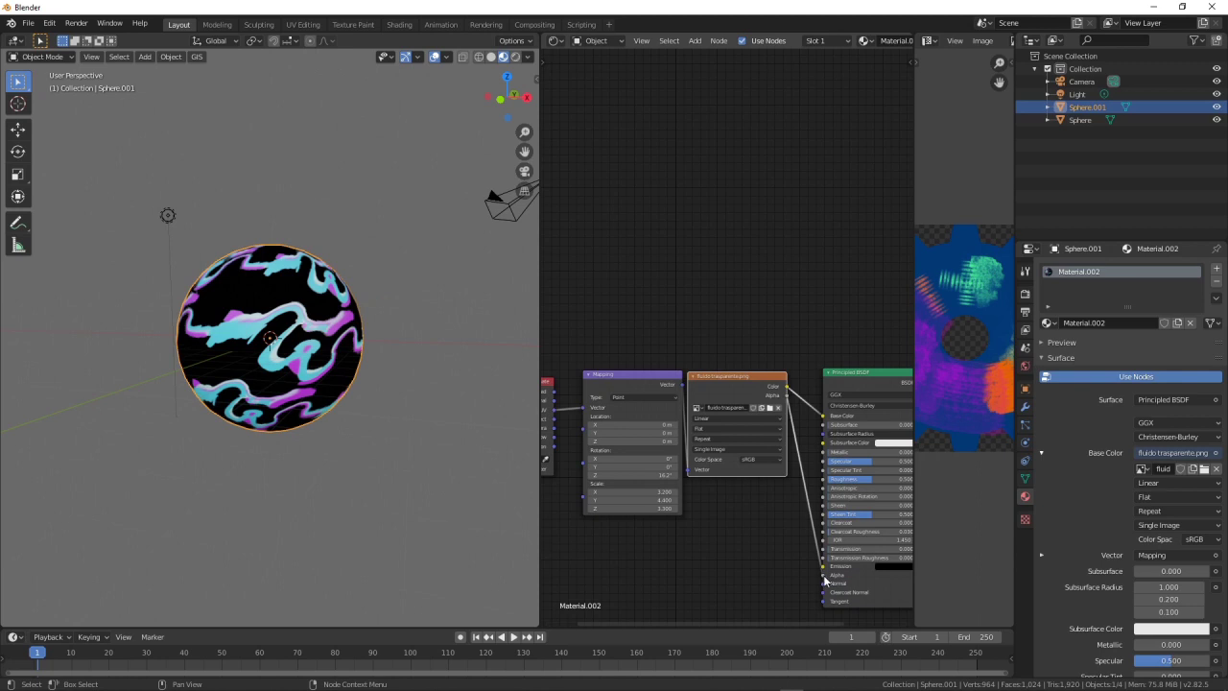
{"action": "scroll", "coordinate": [1163, 576], "scroll_direction": "down", "scroll_amount": 6}
{"action": "scroll", "coordinate": [1163, 592], "scroll_direction": "down", "scroll_amount": 4}
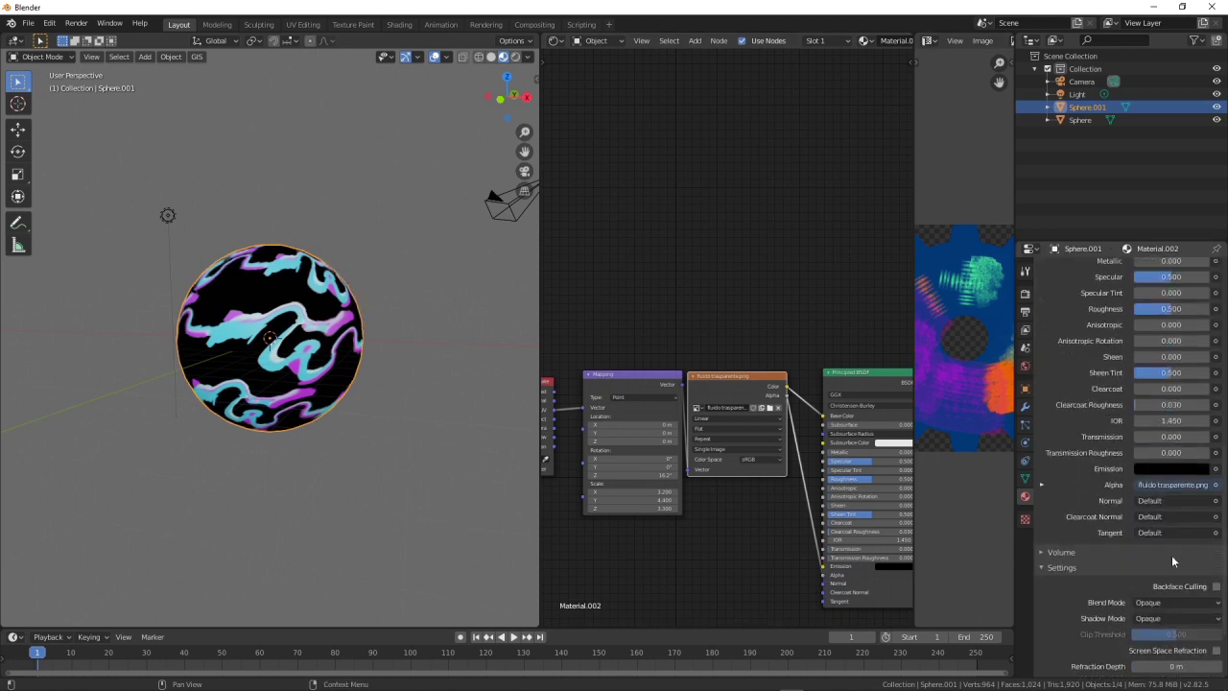
{"action": "scroll", "coordinate": [1172, 554], "scroll_direction": "down", "scroll_amount": 2}
{"action": "left_click", "coordinate": [1165, 523]}
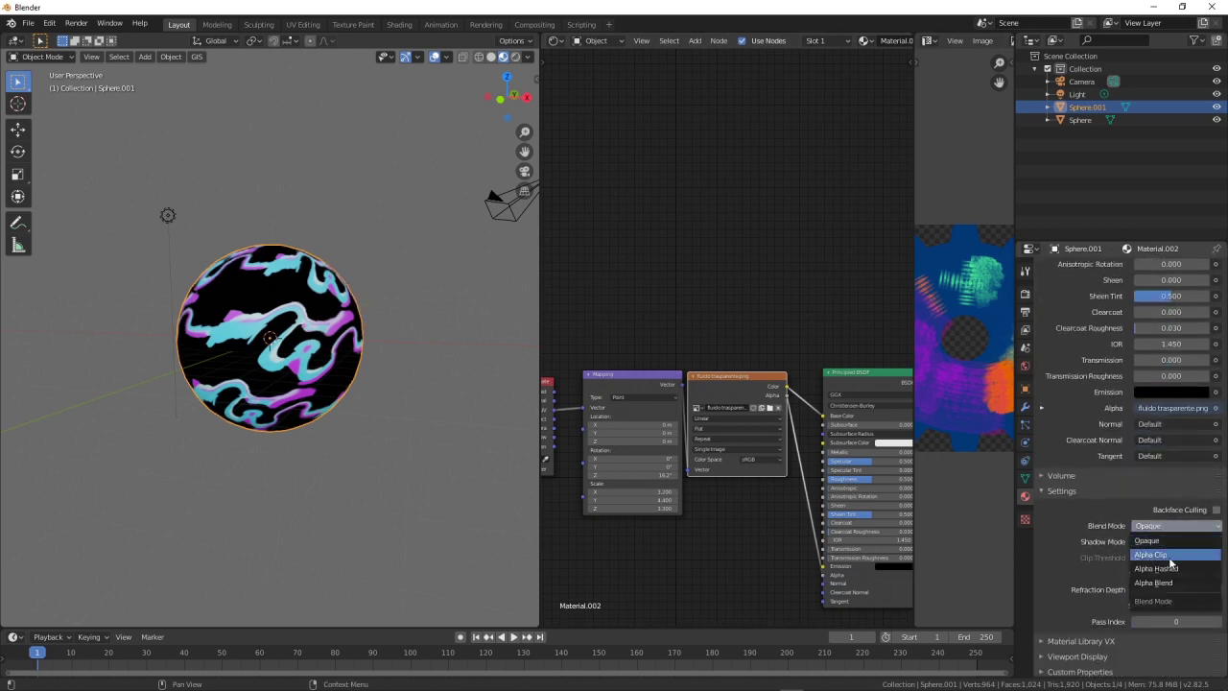
{"action": "left_click", "coordinate": [1170, 557]}
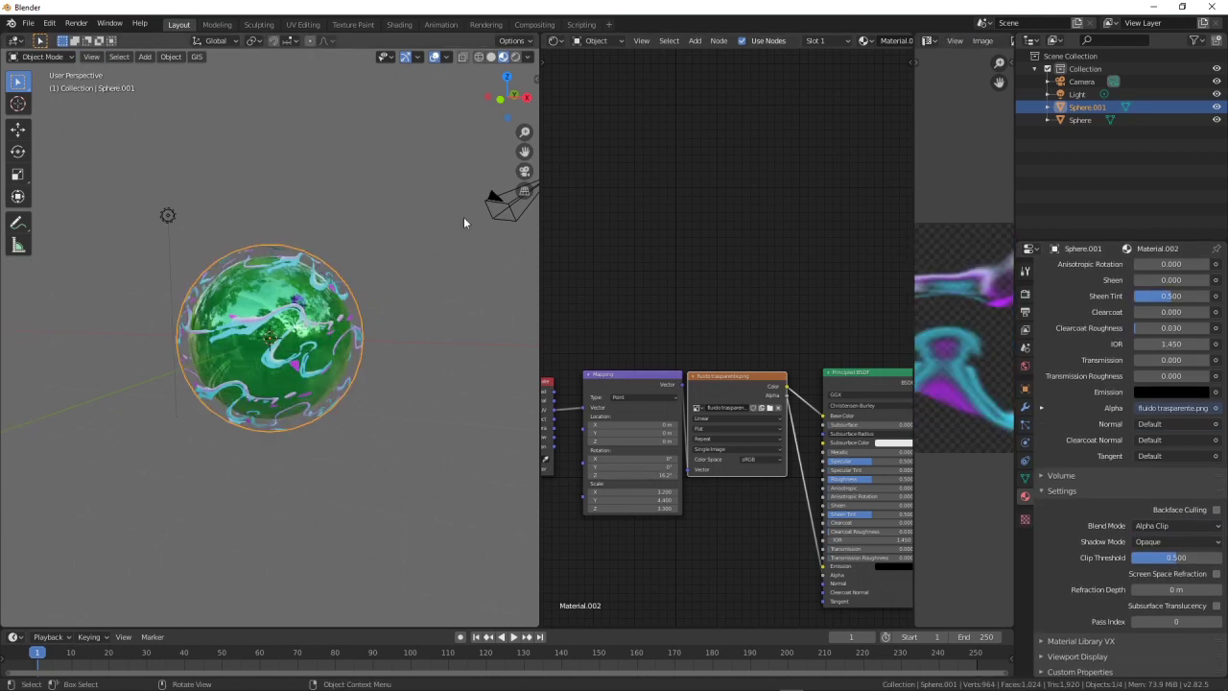
Switch the viewport to Rendered shading and stretch the Mapping node's X scale
{"action": "left_click", "coordinate": [516, 56]}
{"action": "left_click", "coordinate": [453, 403]}
{"action": "mouse_move", "coordinate": [451, 530]}
{"action": "middle_mouse_down"}
{"action": "mouse_move", "coordinate": [451, 556]}
{"action": "mouse_move", "coordinate": [344, 481]}
{"action": "middle_mouse_up"}
{"action": "left_click", "coordinate": [298, 347]}
{"action": "middle_click_drag", "start_coordinate": [317, 402], "coordinate": [387, 472]}
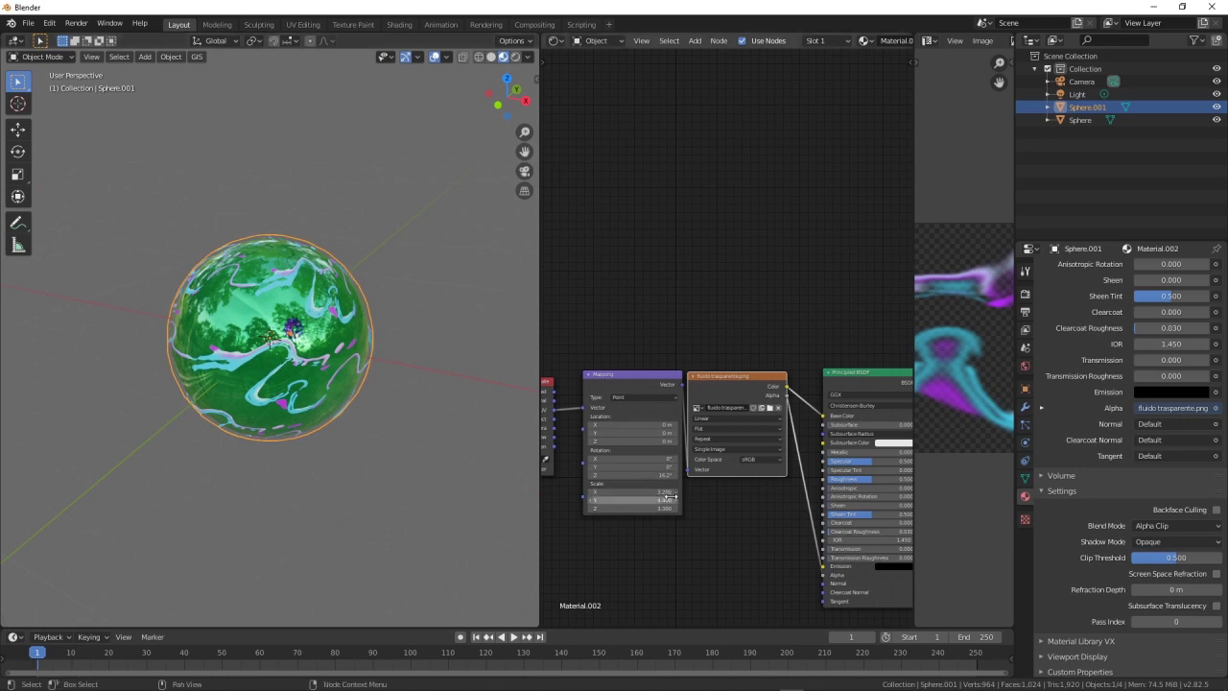
{"action": "left_click_drag", "start_coordinate": [662, 498], "coordinate": [671, 466]}
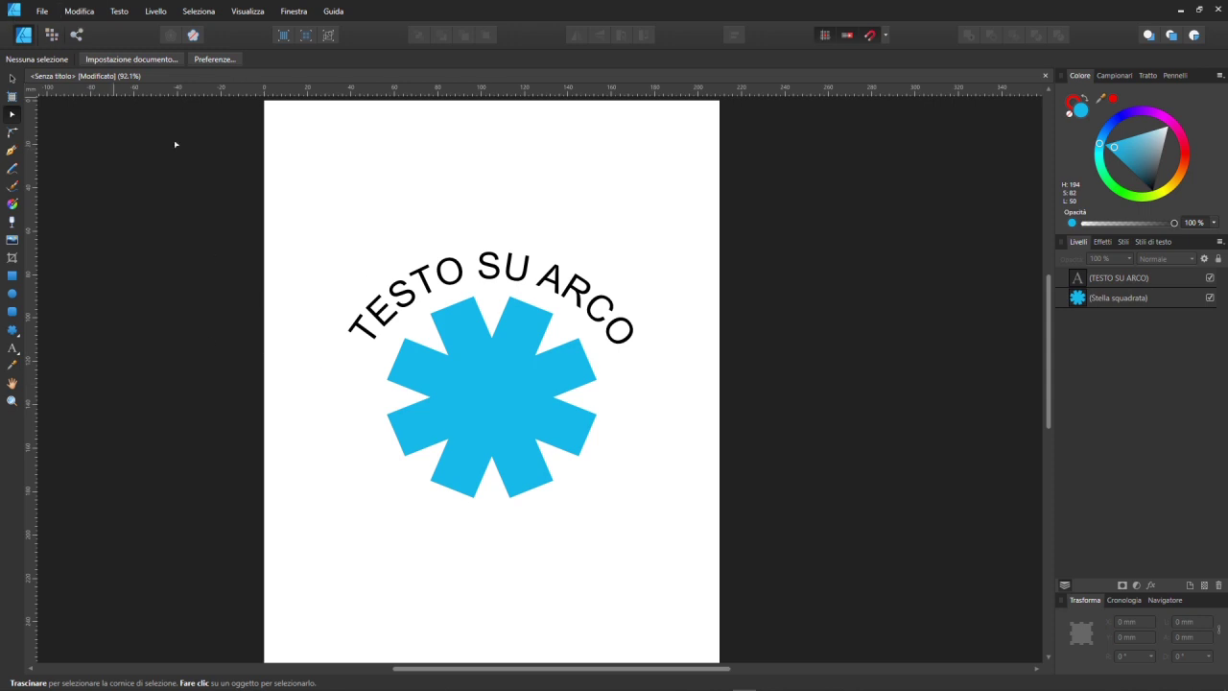
Select the star and arched text and choose the SVG (per esportazione) export preset
{"action": "left_click_drag", "start_coordinate": [321, 186], "coordinate": [605, 554]}
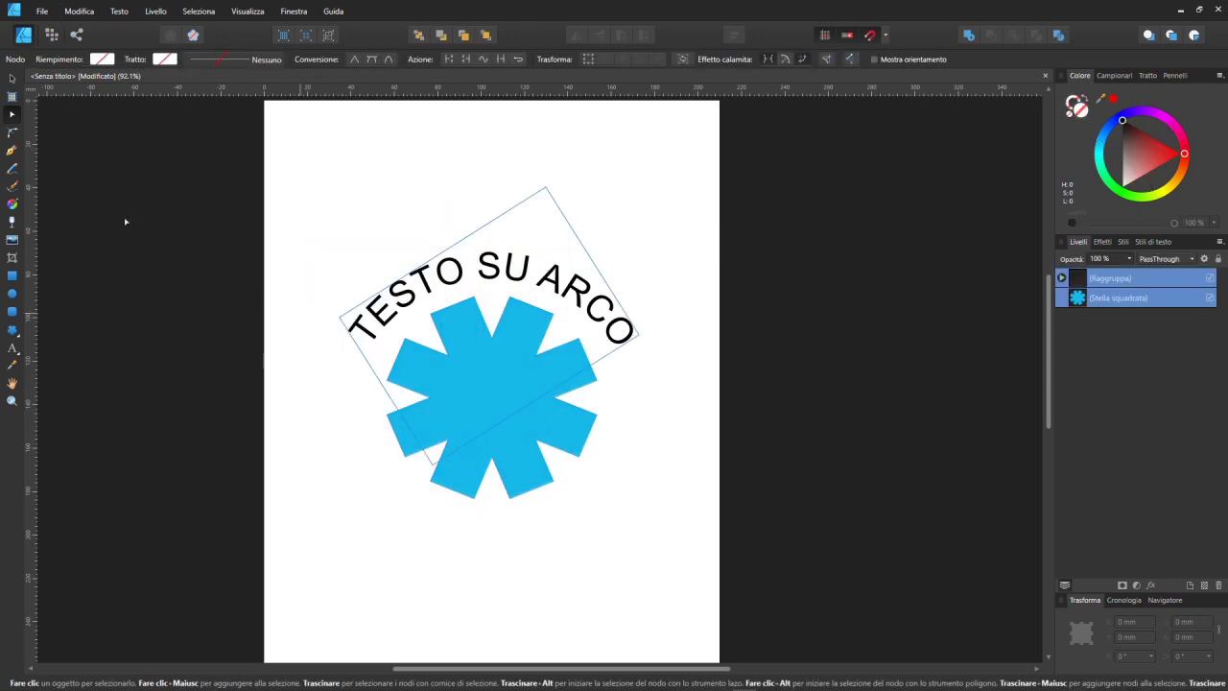
{"action": "left_click", "coordinate": [42, 10]}
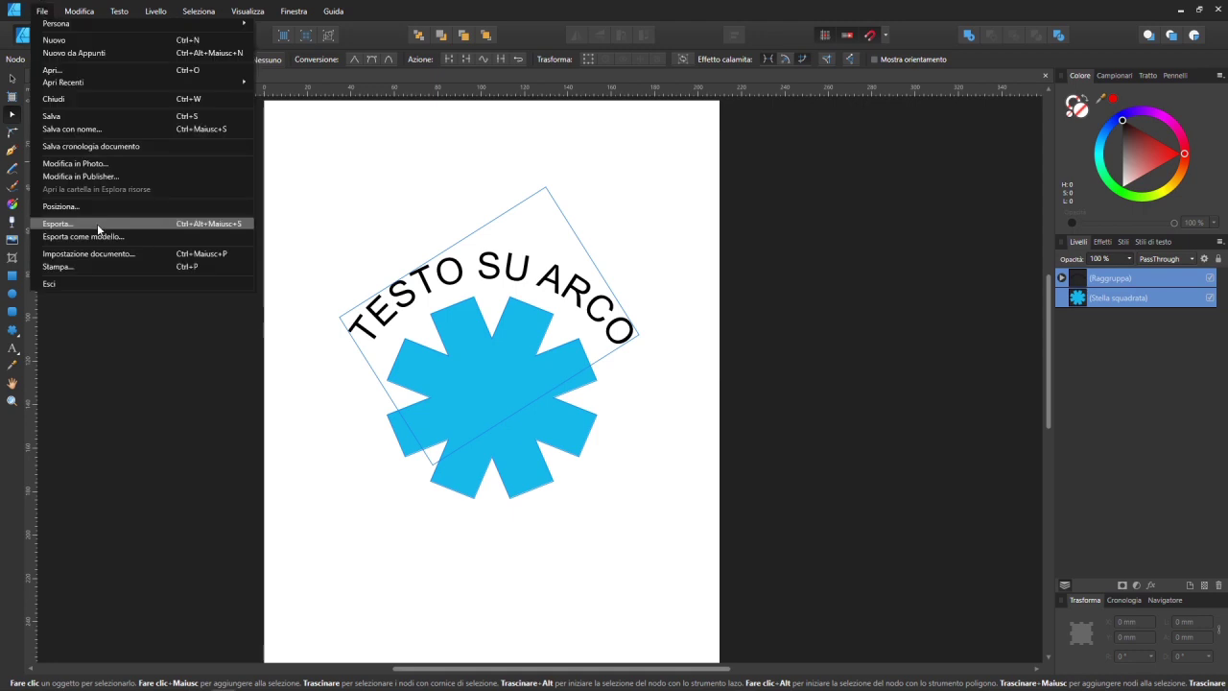
{"action": "left_click", "coordinate": [97, 223]}
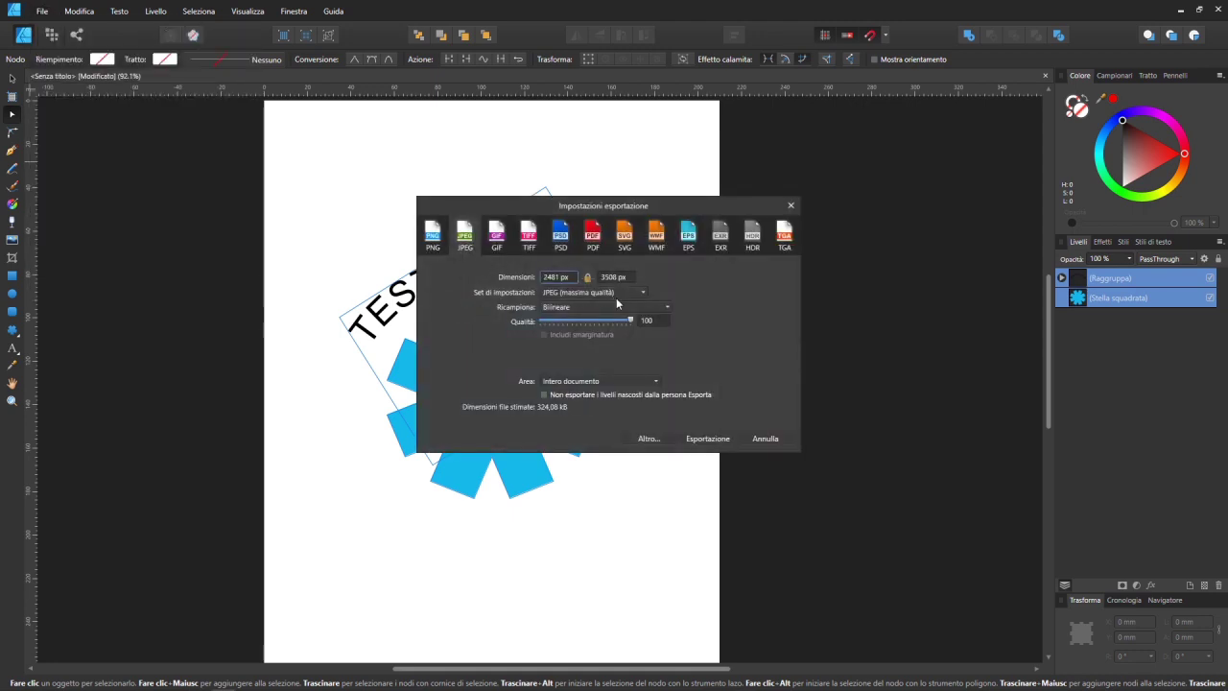
{"action": "left_click", "coordinate": [620, 245]}
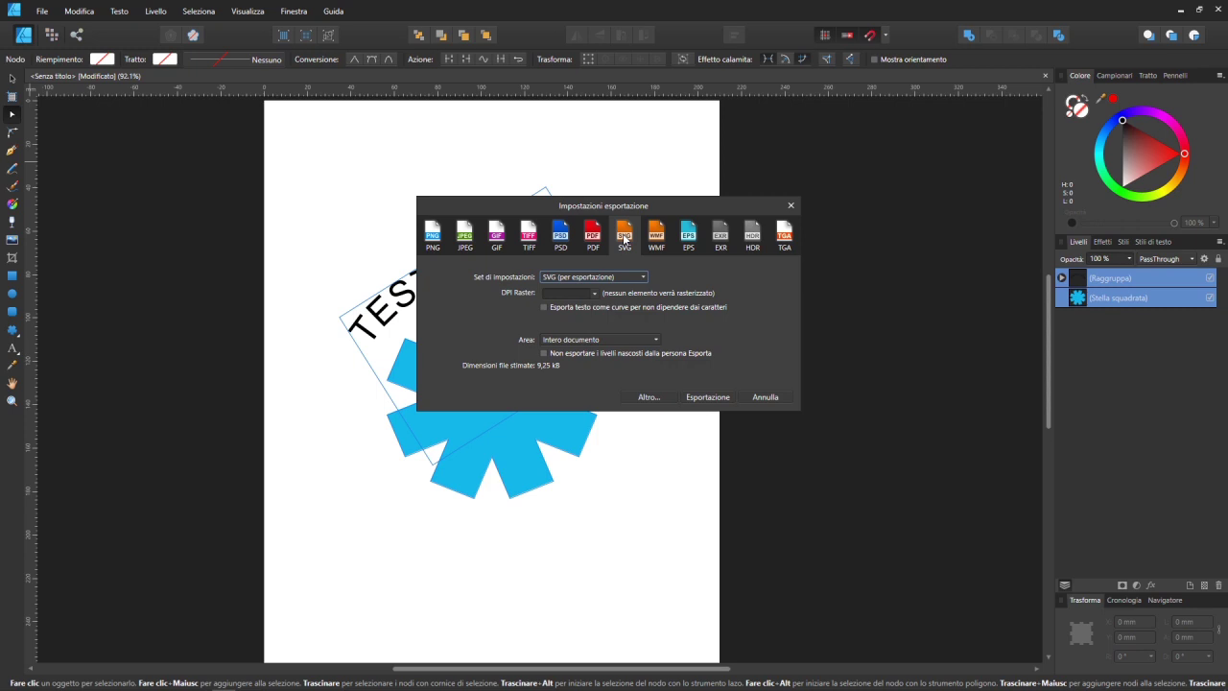
{"action": "left_click", "coordinate": [627, 277]}
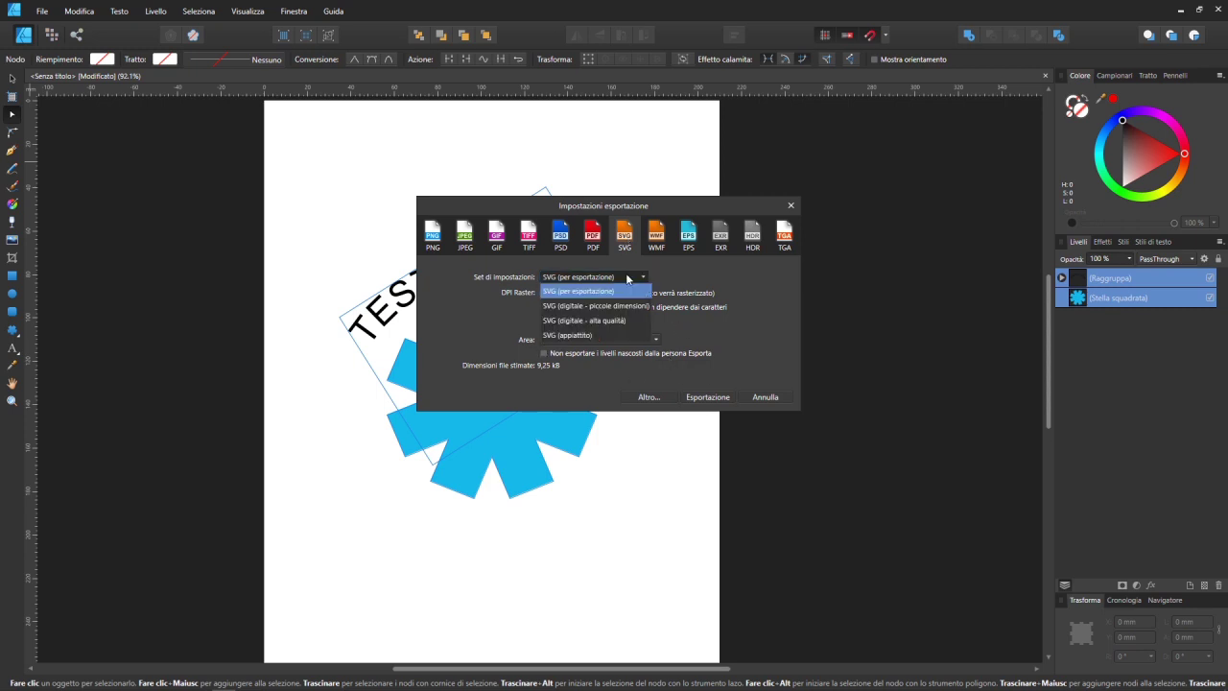
{"action": "left_click", "coordinate": [697, 280]}
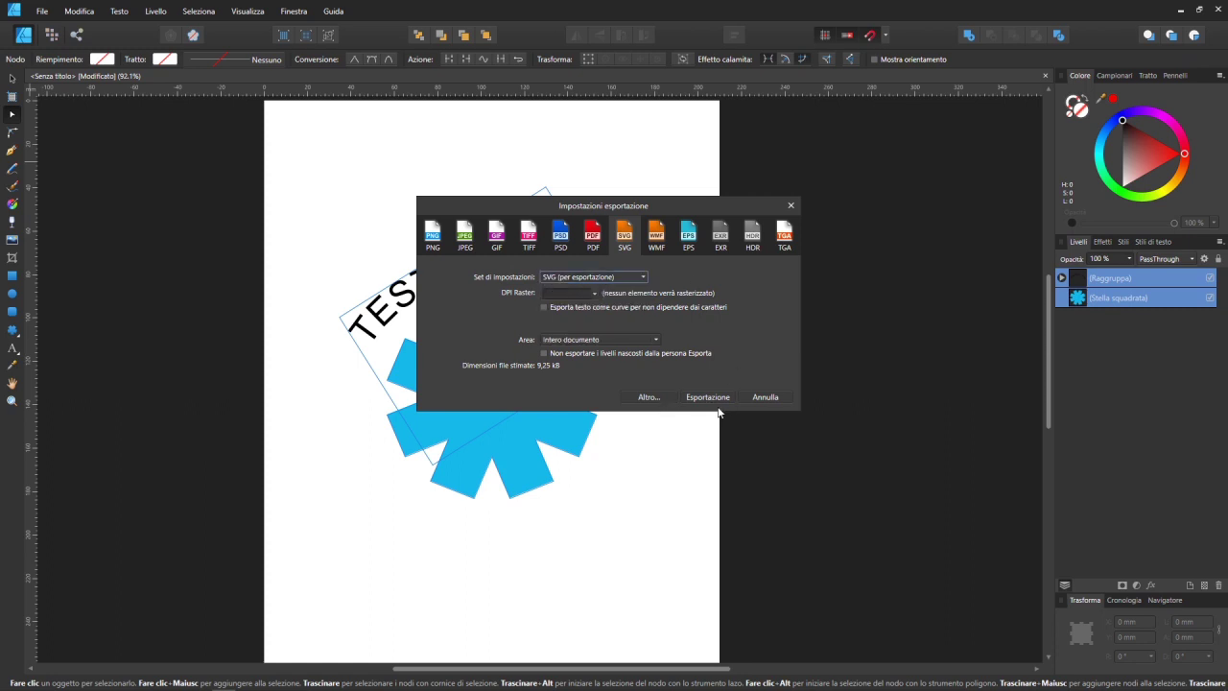
Set the export area to Selezione senza sfondo and export the SVG file
{"action": "left_click", "coordinate": [594, 341]}
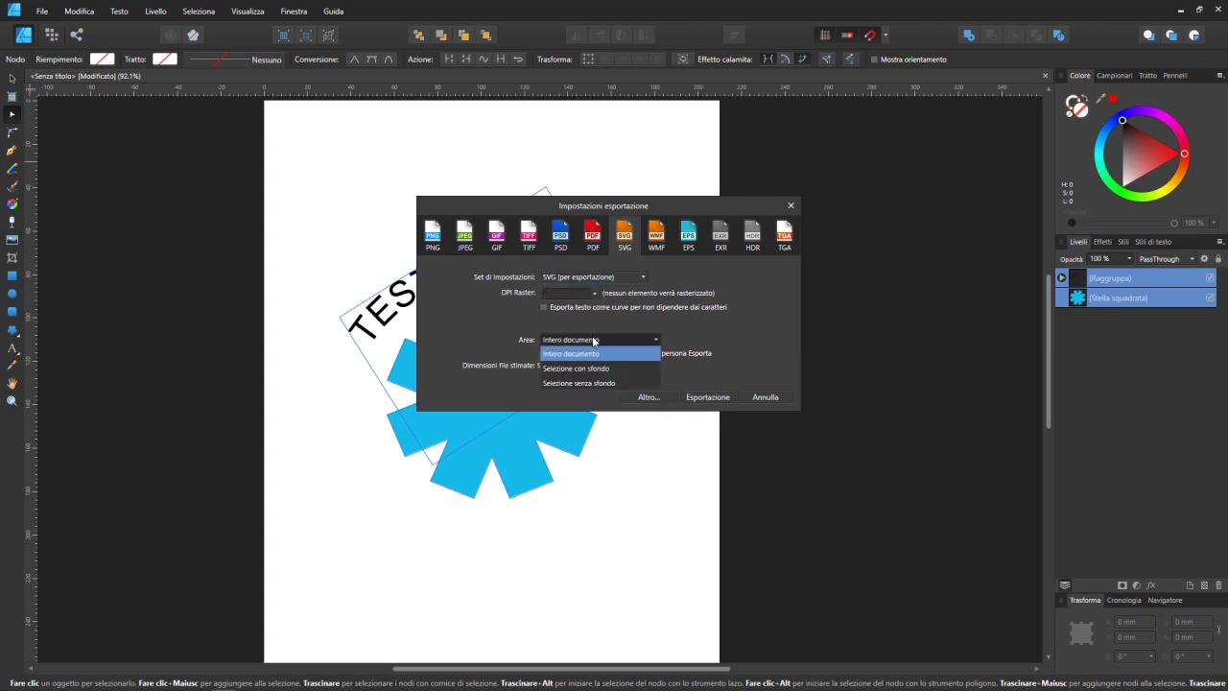
{"action": "left_click", "coordinate": [613, 384]}
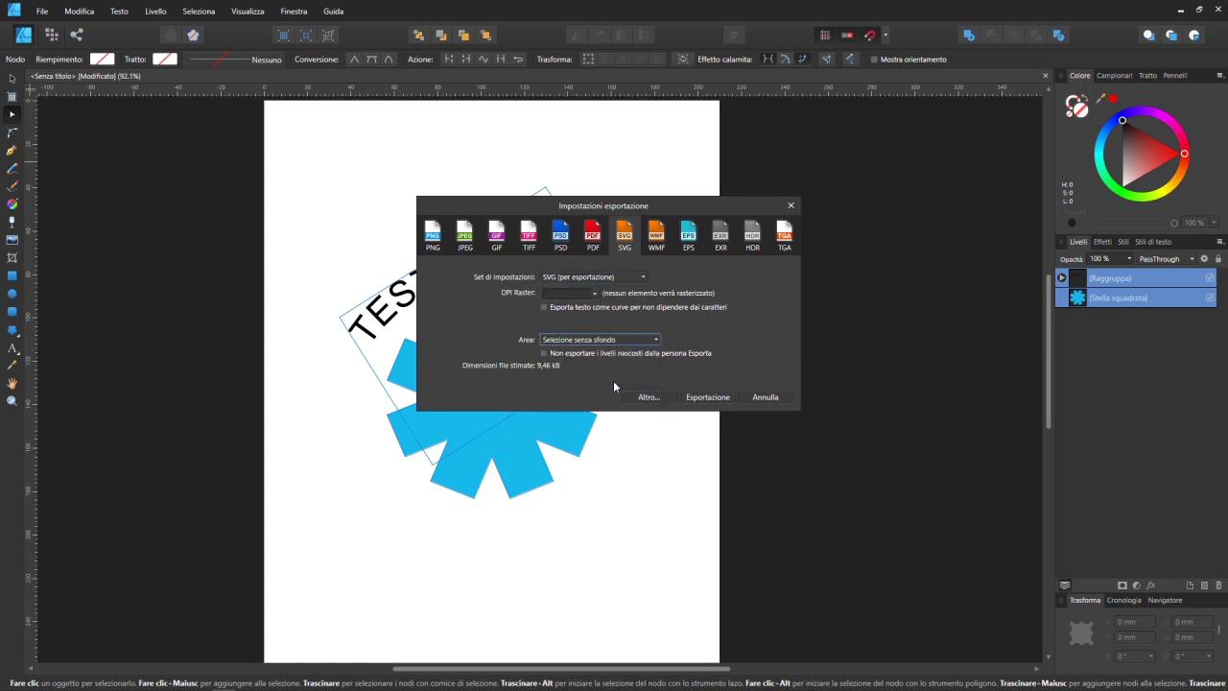
{"action": "left_click", "coordinate": [708, 396]}
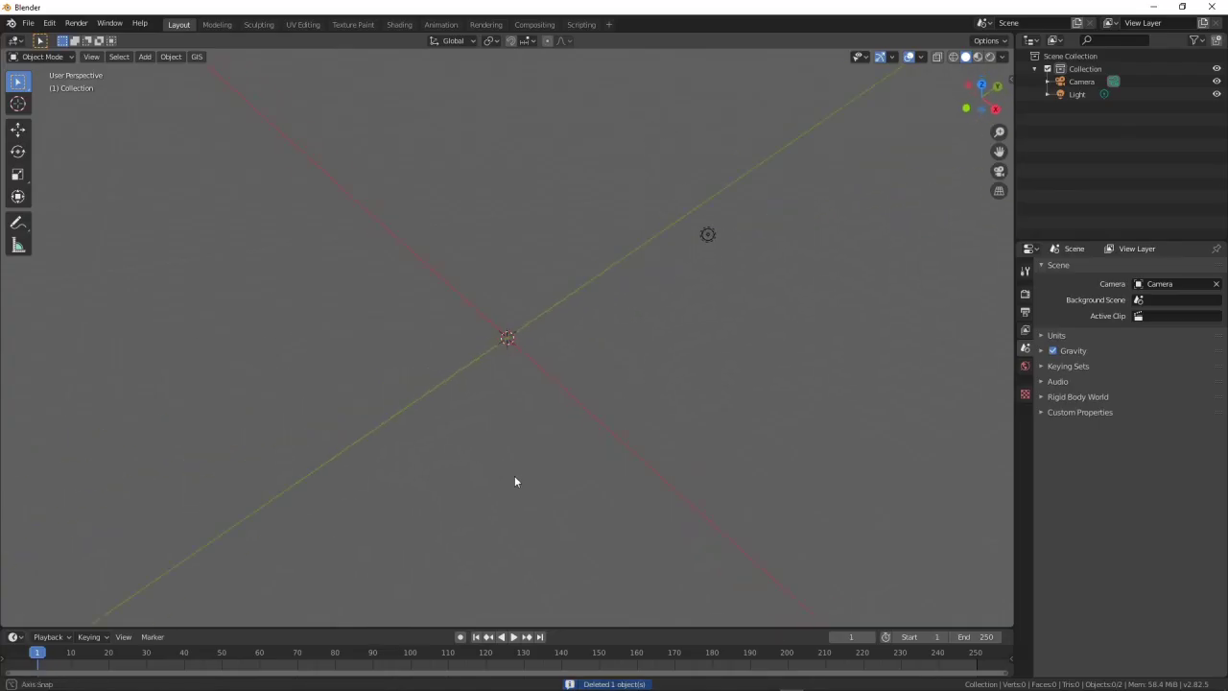
{"action": "middle_click_drag", "start_coordinate": [515, 478], "coordinate": [528, 449]}
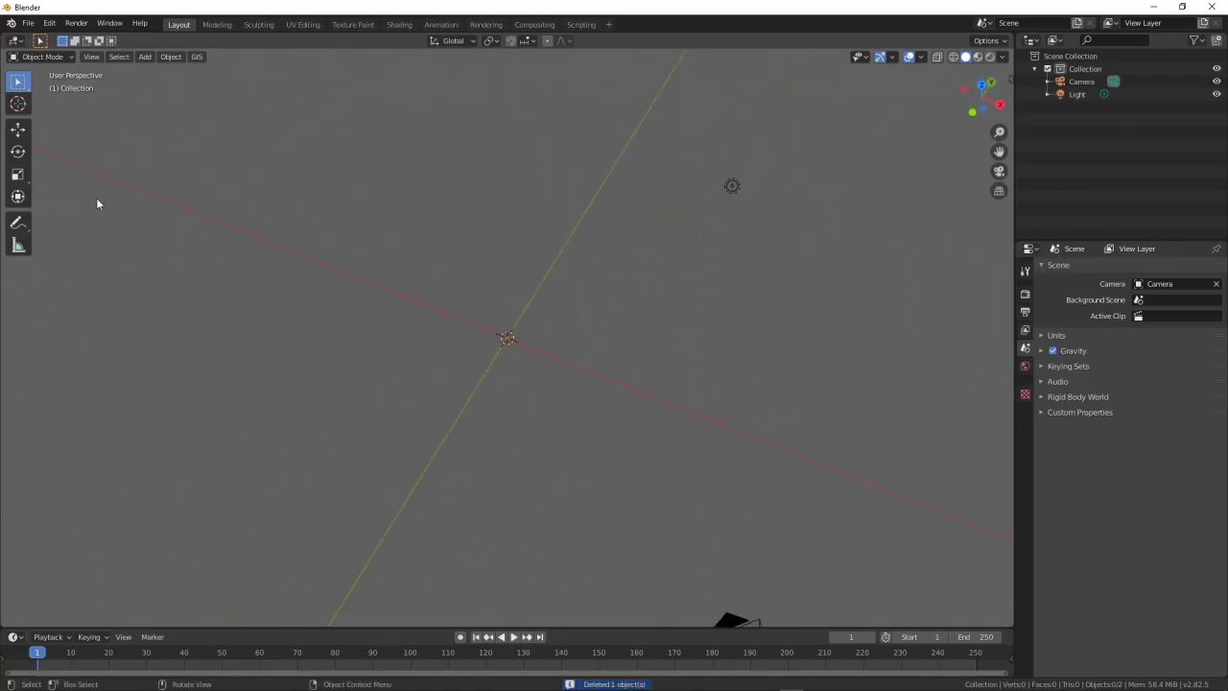
{"action": "left_click", "coordinate": [28, 23]}
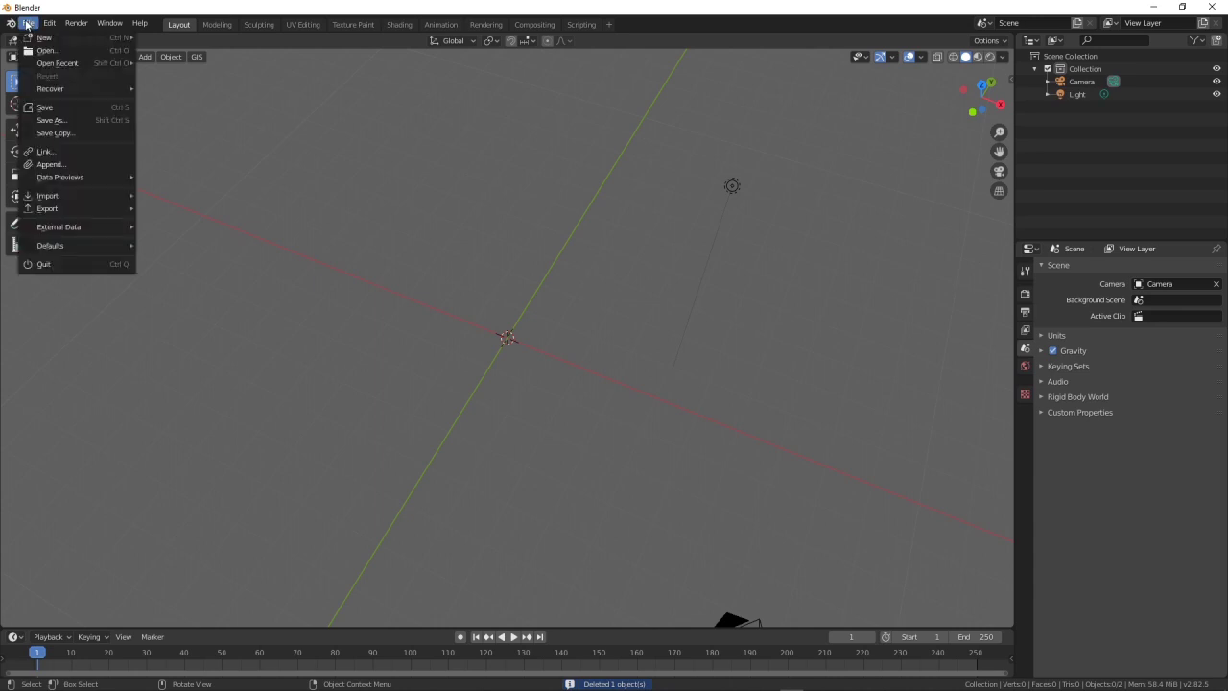
{"action": "mouse_move", "coordinate": [47, 196]}
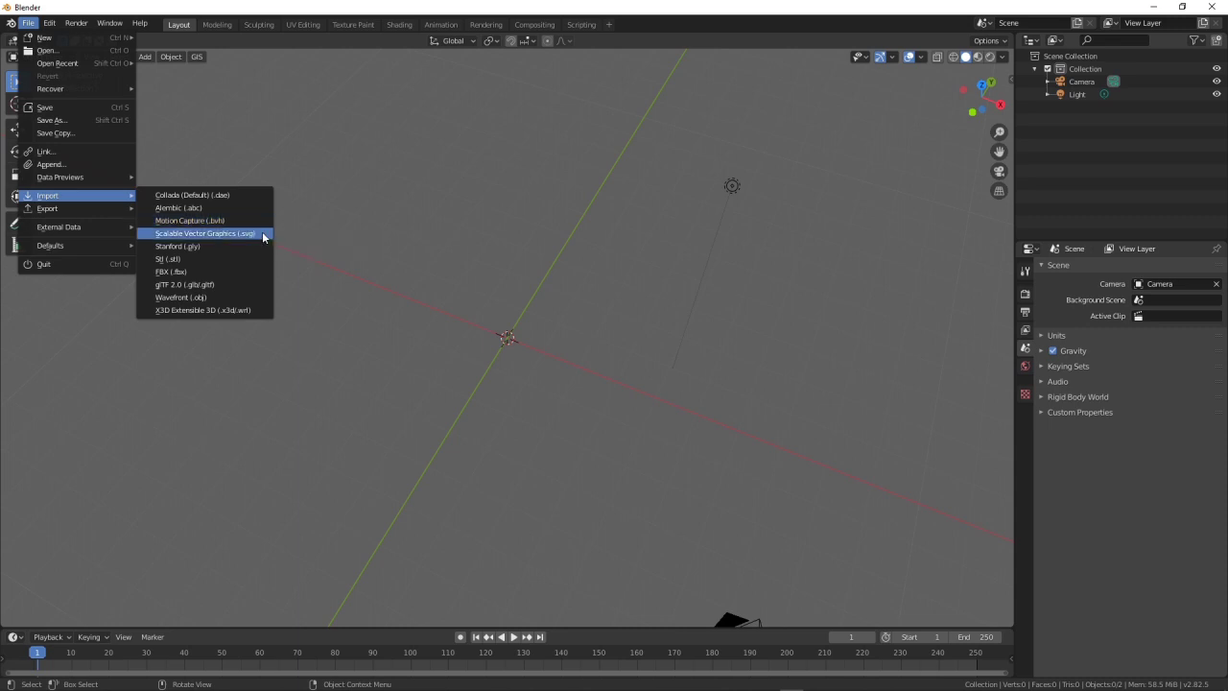
Import F:\001_Trasparente\LOGO.svg into the Blender scene
{"action": "left_click", "coordinate": [263, 236]}
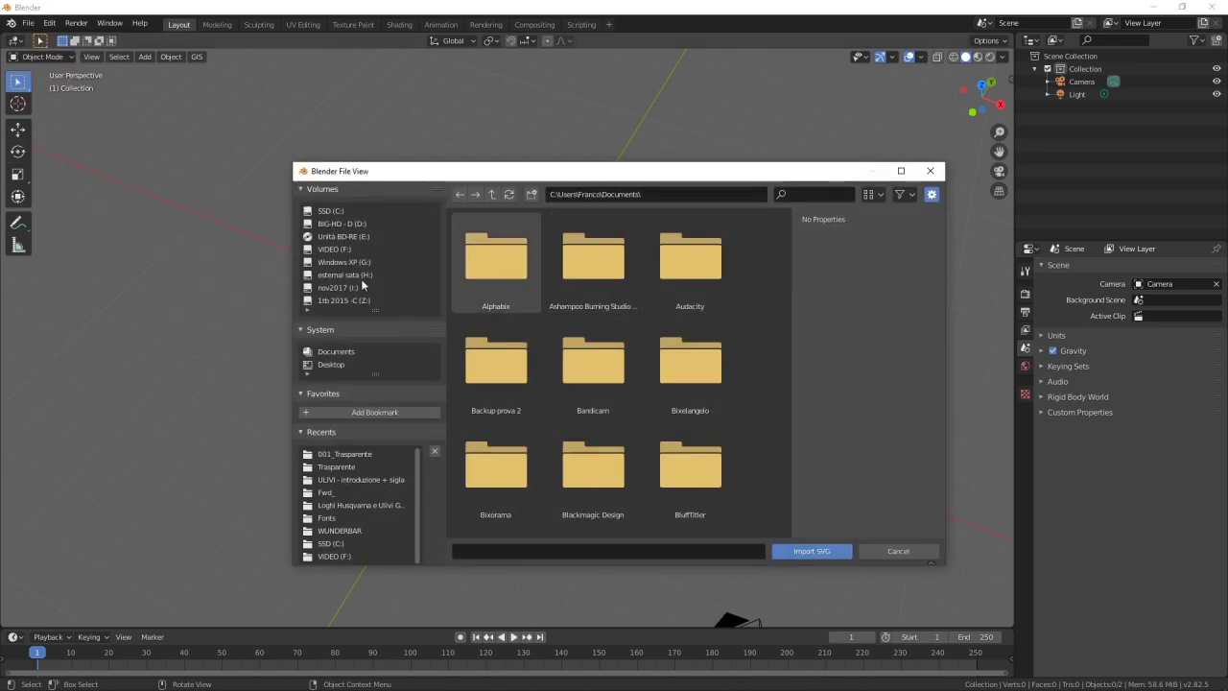
{"action": "left_click", "coordinate": [335, 249]}
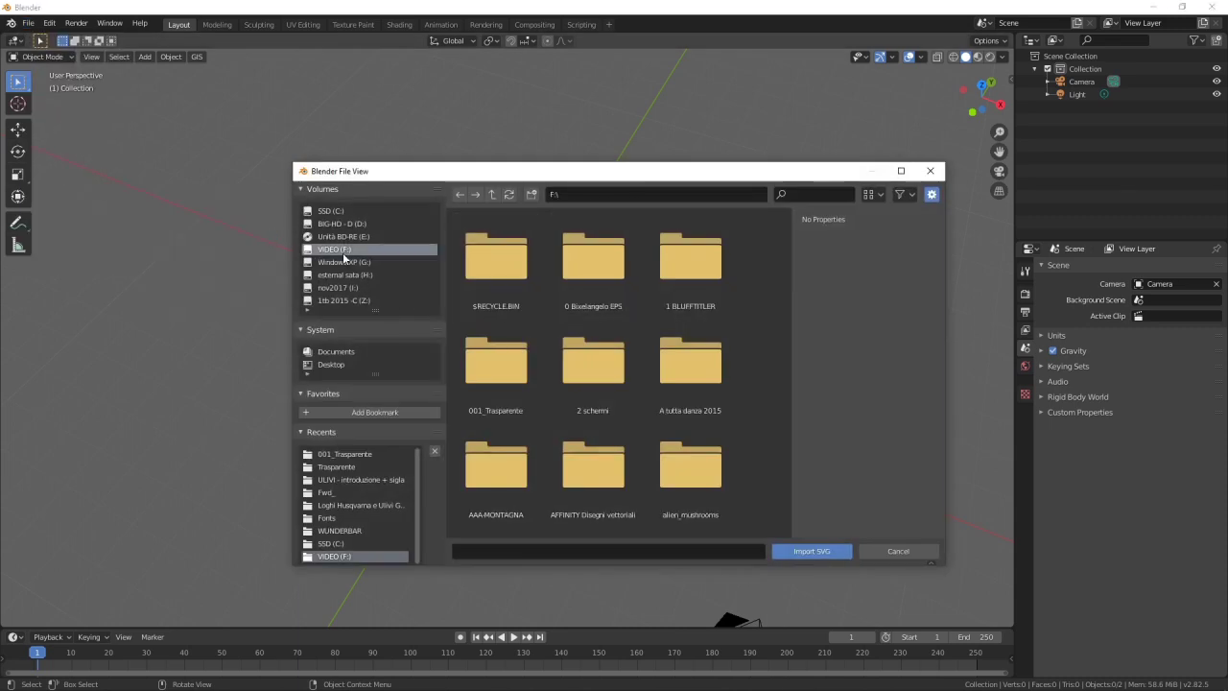
{"action": "double_click", "coordinate": [496, 360]}
{"action": "left_click", "coordinate": [496, 274]}
{"action": "left_click", "coordinate": [813, 552]}
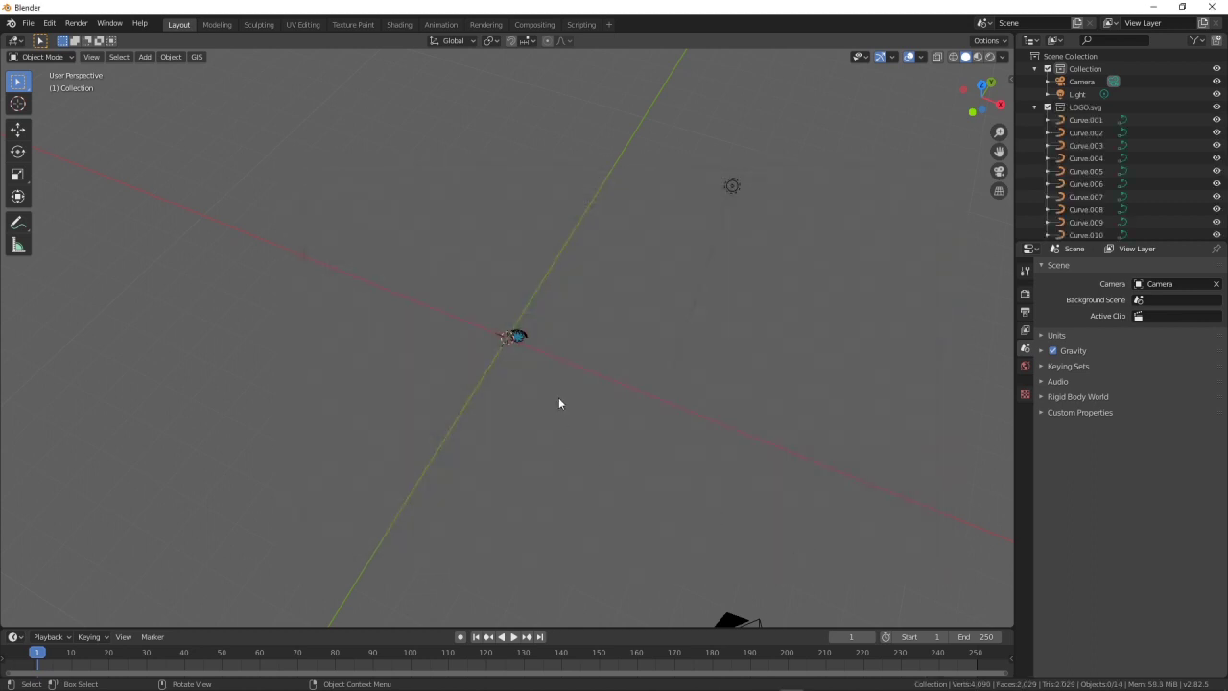
Scale the imported logo up to 9.872 and view it from near top-down
{"action": "key", "text": "s"}
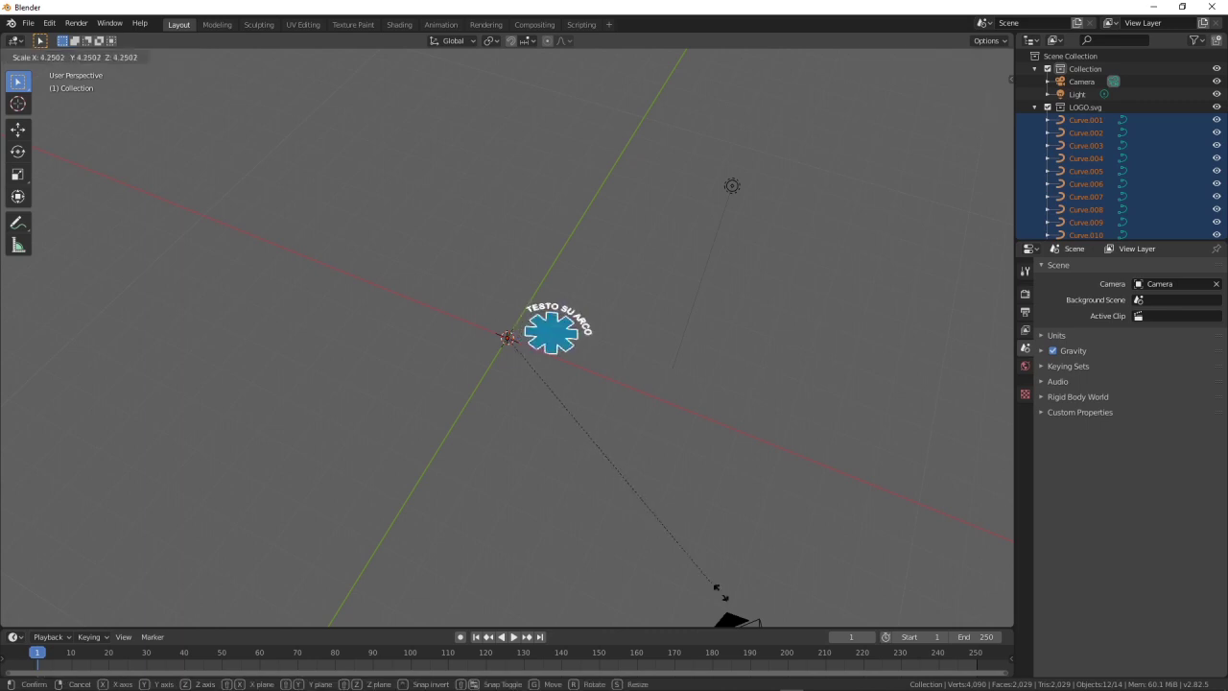
{"action": "left_click", "coordinate": [79, 231]}
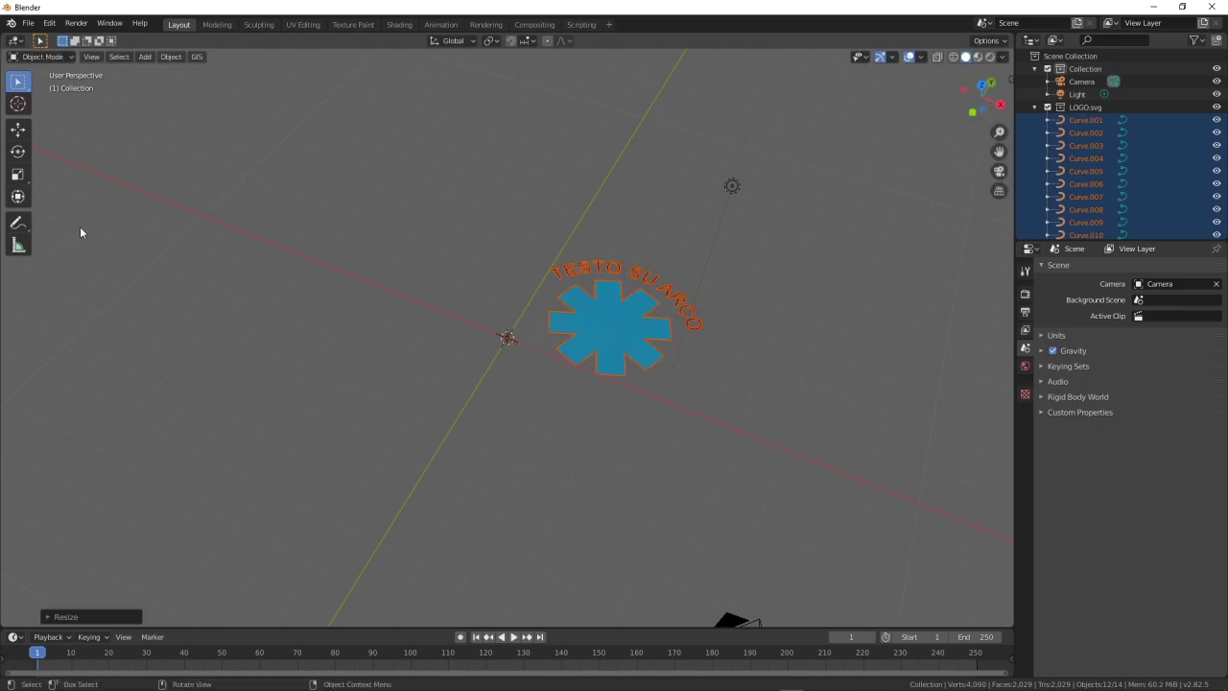
{"action": "mouse_move", "coordinate": [640, 399]}
{"action": "middle_mouse_down"}
{"action": "mouse_move", "coordinate": [525, 417]}
{"action": "mouse_move", "coordinate": [412, 320]}
{"action": "mouse_move", "coordinate": [316, 382]}
{"action": "middle_mouse_up"}
{"action": "scroll", "coordinate": [376, 380], "scroll_direction": "up", "scroll_amount": 2}
{"action": "scroll", "coordinate": [376, 379], "scroll_direction": "up", "scroll_amount": 1}
{"action": "middle_click_drag", "start_coordinate": [382, 359], "coordinate": [540, 335], "text": "shift"}
Select the star curve and toggle Edit Mode to inspect its control points
{"action": "left_click", "coordinate": [483, 344]}
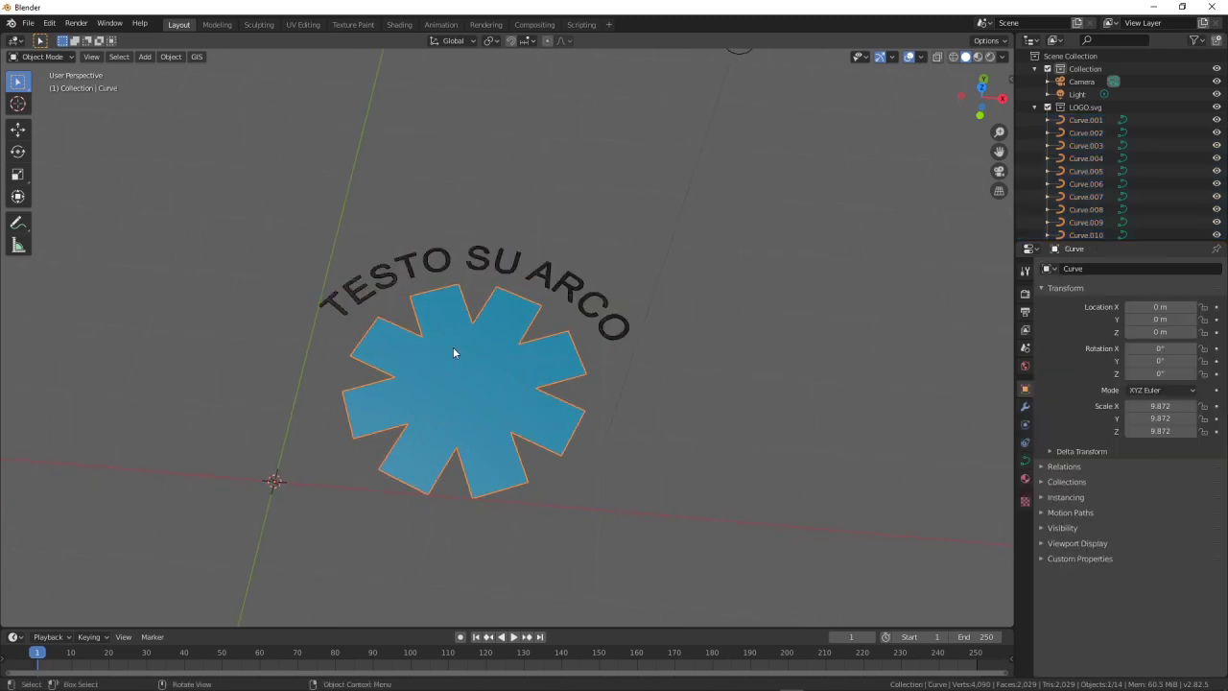
{"action": "key", "text": "Tab"}
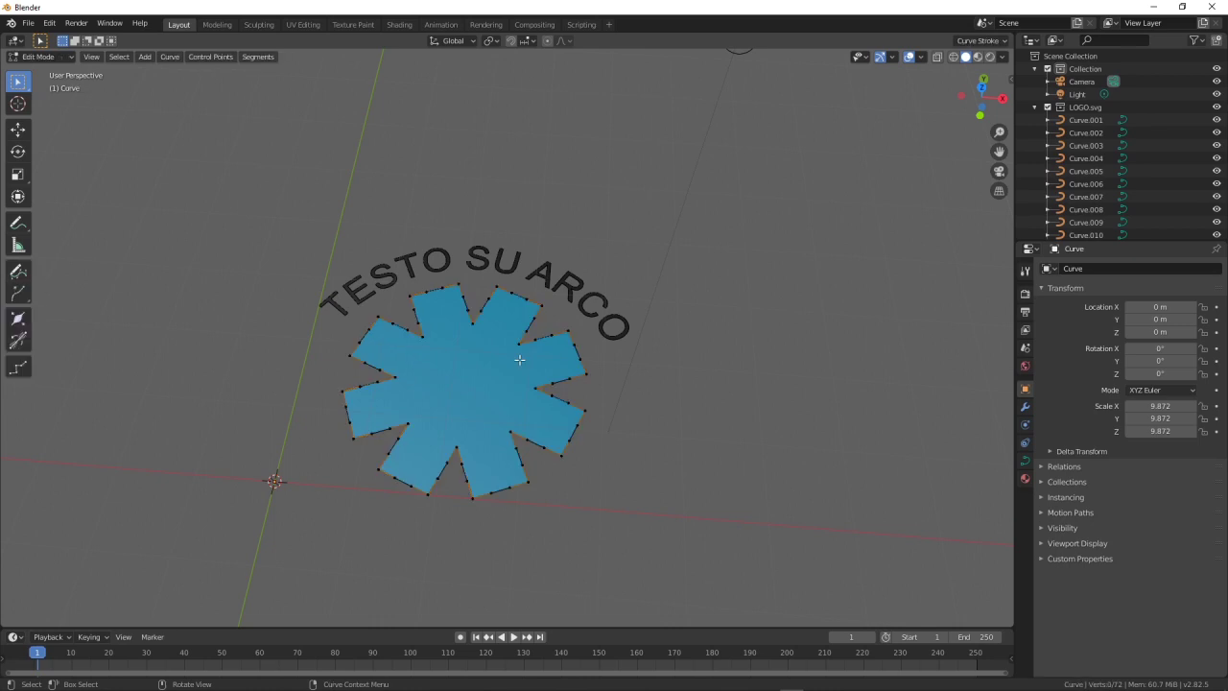
{"action": "scroll", "coordinate": [497, 430], "scroll_direction": "up", "scroll_amount": 2}
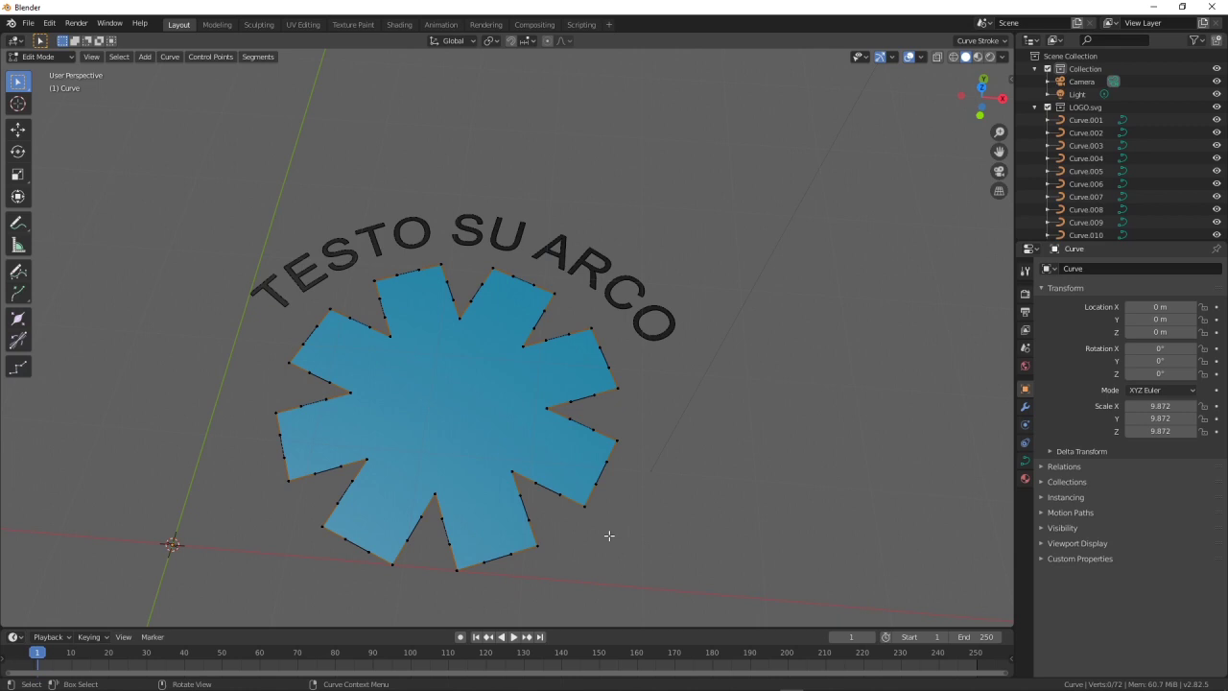
{"action": "middle_click_drag", "start_coordinate": [608, 535], "coordinate": [600, 534]}
{"action": "key", "text": "Tab"}
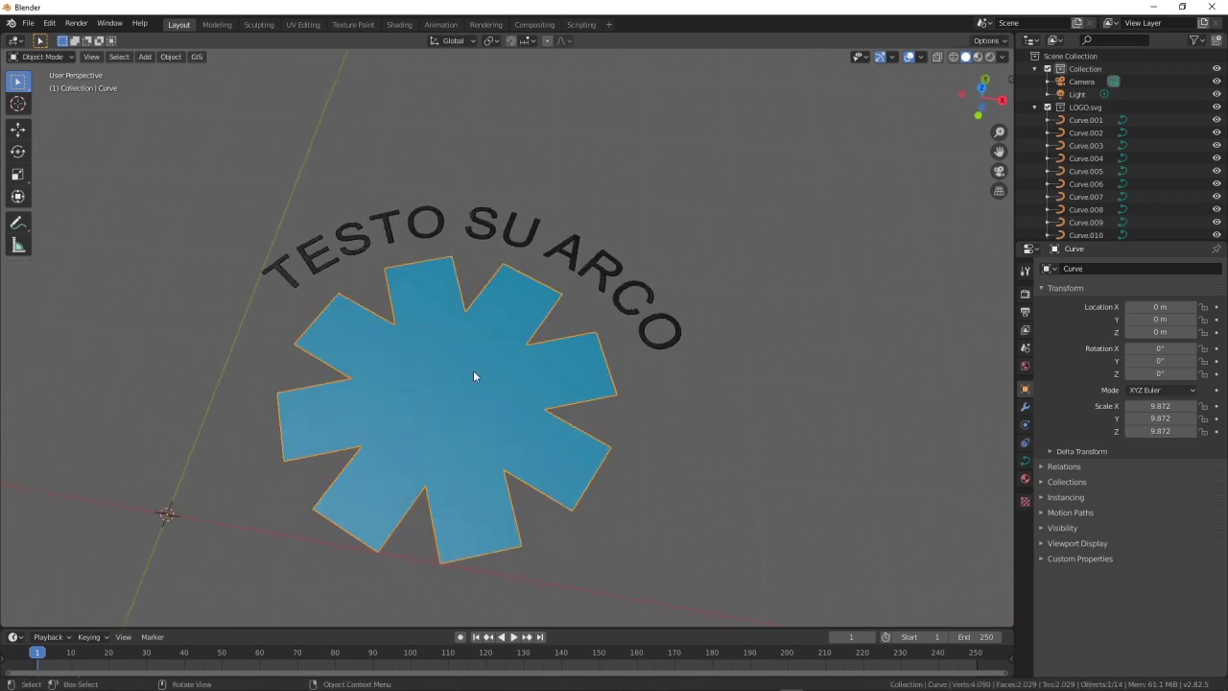
{"action": "key", "text": "Tab"}
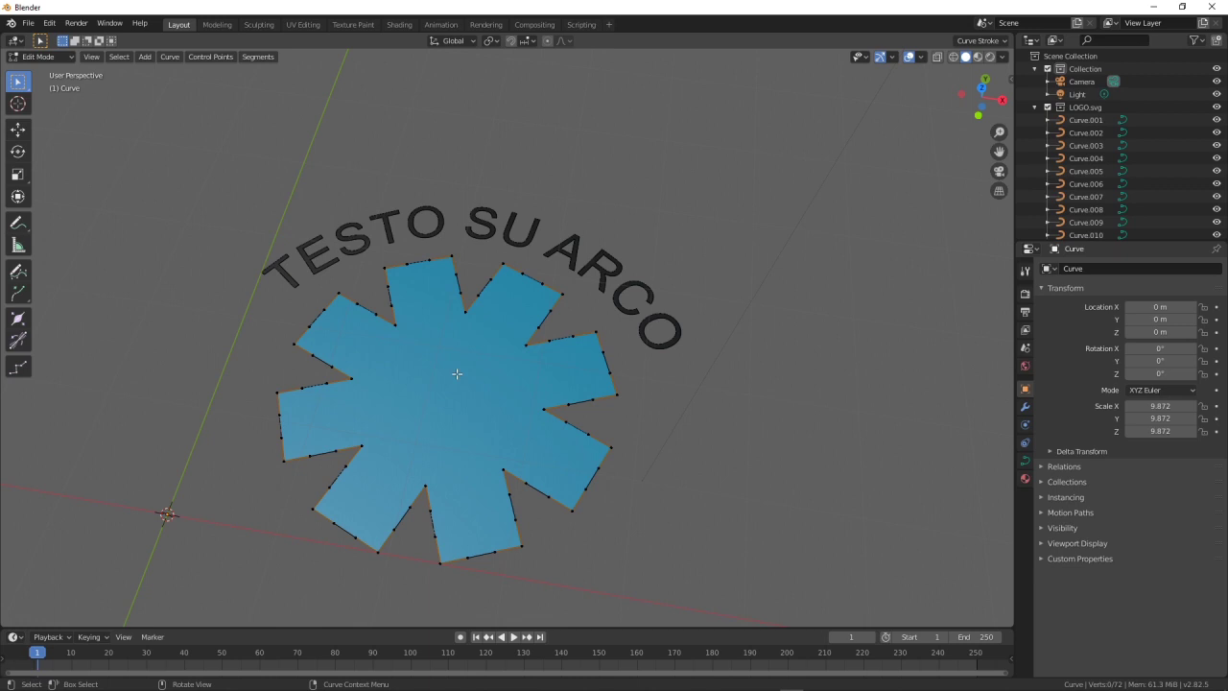
{"action": "key", "text": "Tab"}
Apply Shade Smooth to the star and open the Object menu's conversion options
{"action": "right_click", "coordinate": [457, 378]}
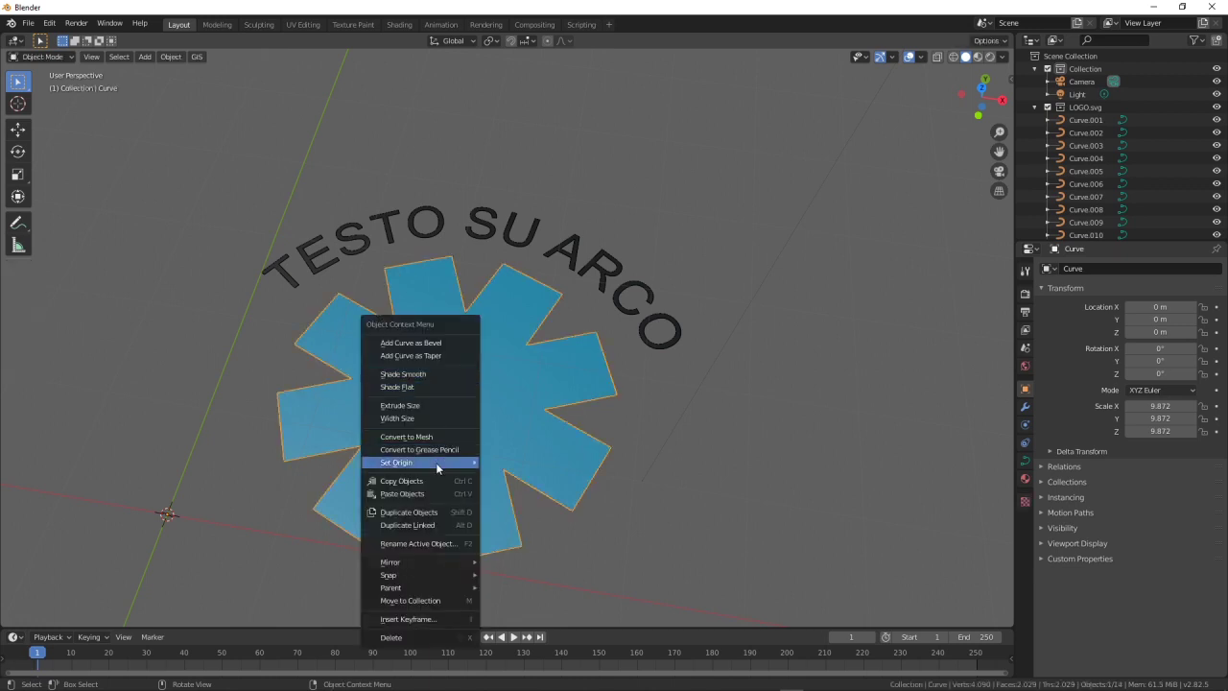
{"action": "left_click", "coordinate": [451, 374]}
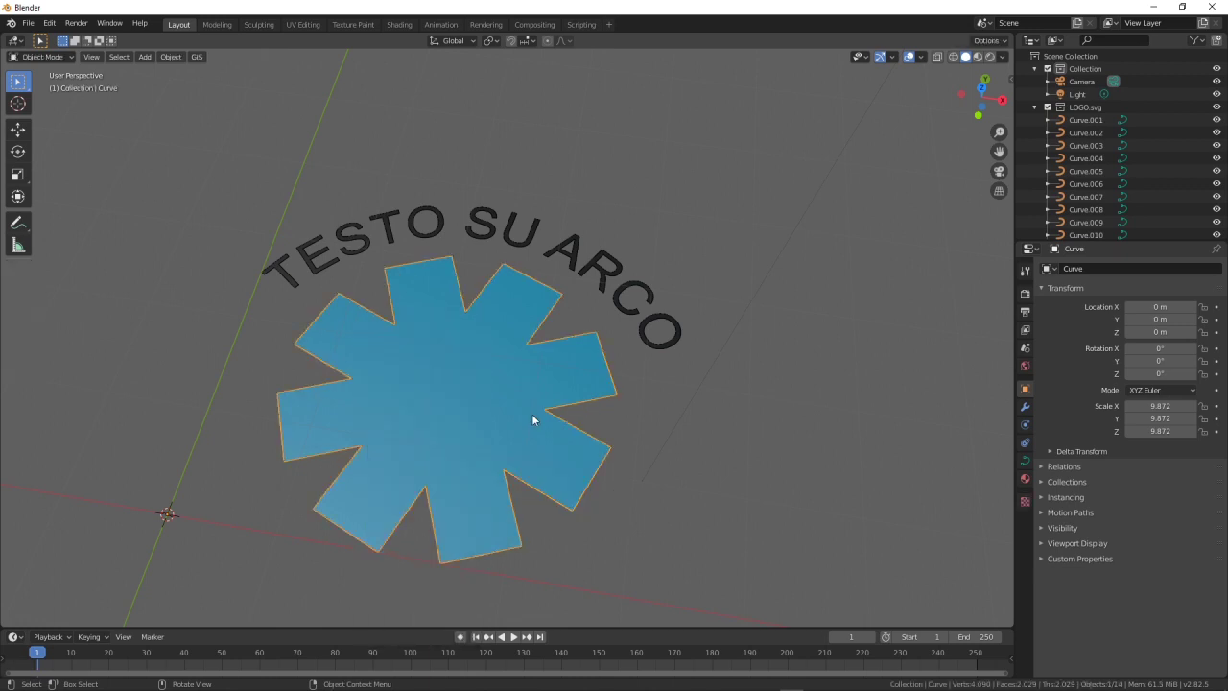
{"action": "left_click", "coordinate": [177, 58]}
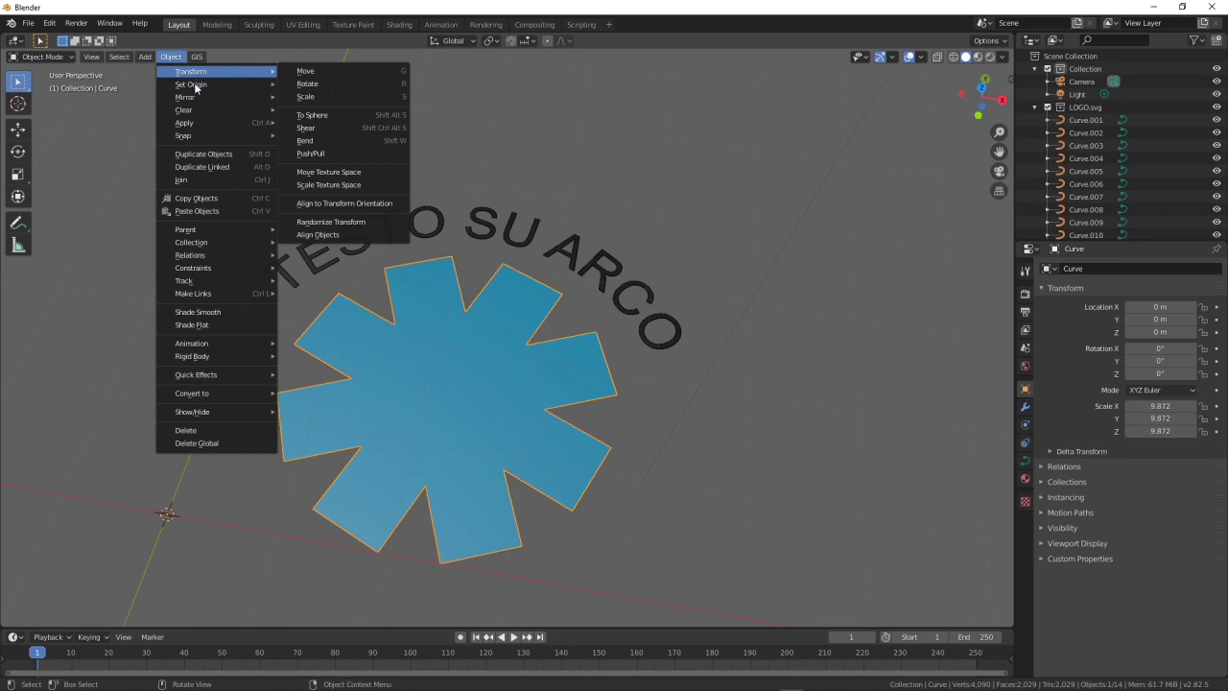
{"action": "mouse_move", "coordinate": [196, 393]}
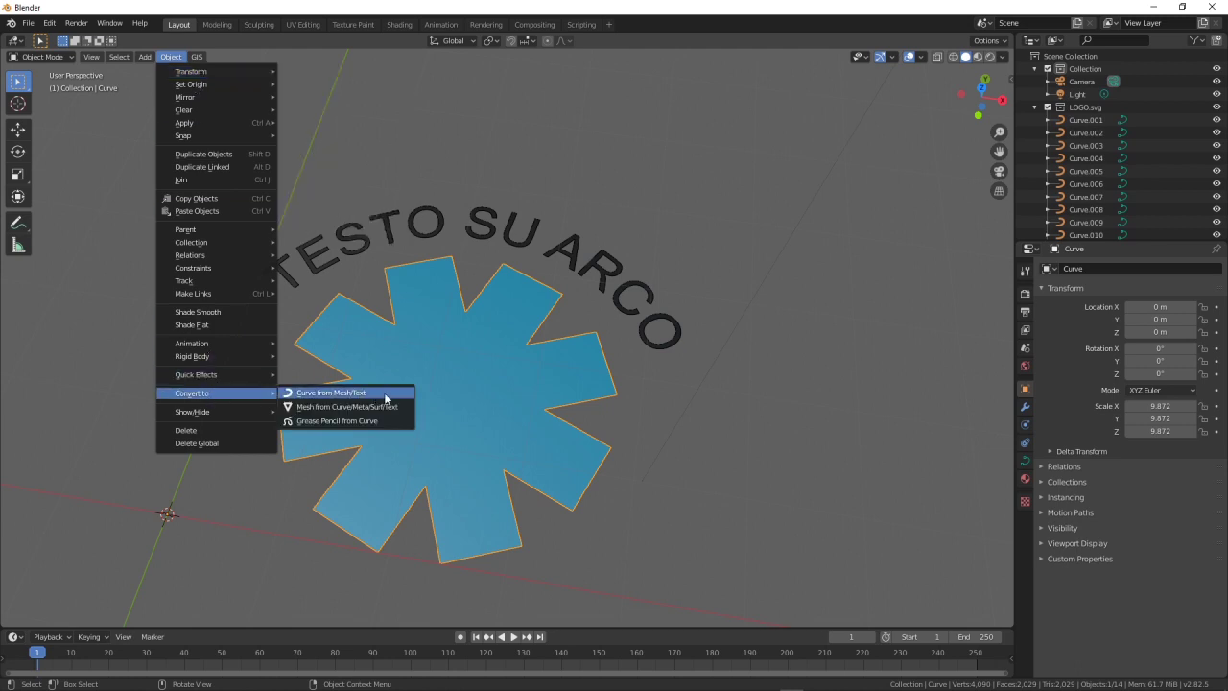
Convert the star curve to a mesh and extrude all its geometry into a thick solid
{"action": "left_click", "coordinate": [393, 406]}
{"action": "key", "text": "Tab"}
{"action": "middle_click_drag", "start_coordinate": [561, 460], "coordinate": [537, 418]}
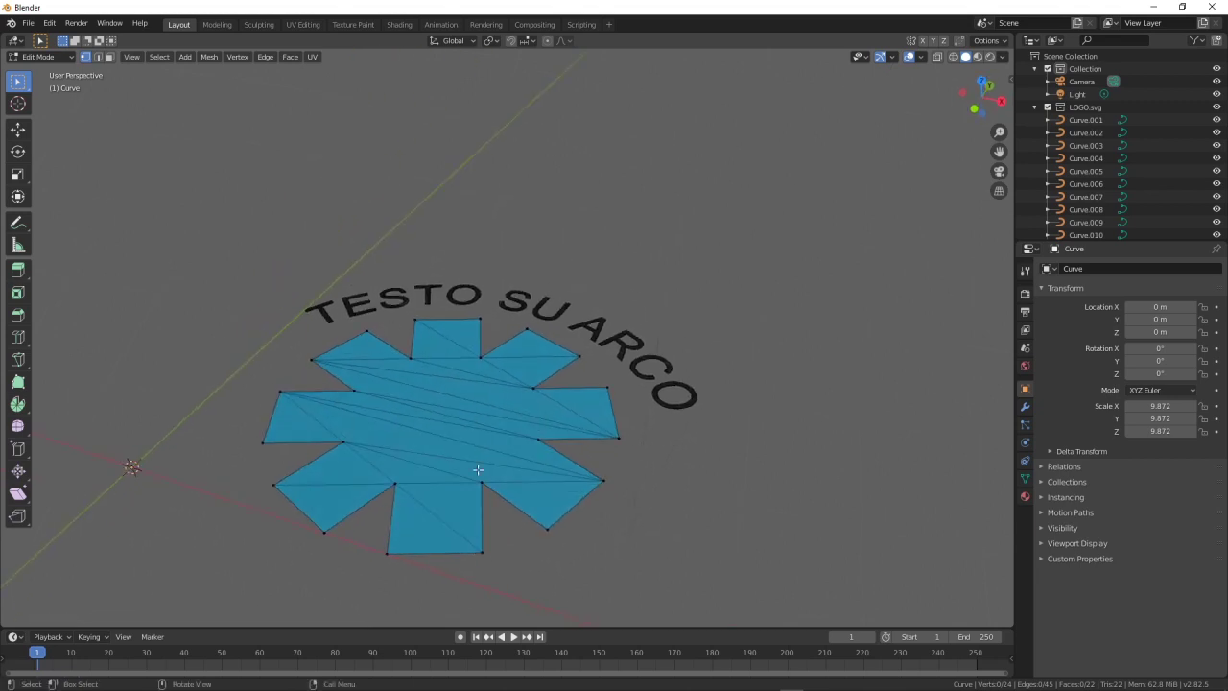
{"action": "middle_click_drag", "start_coordinate": [572, 512], "coordinate": [588, 553]}
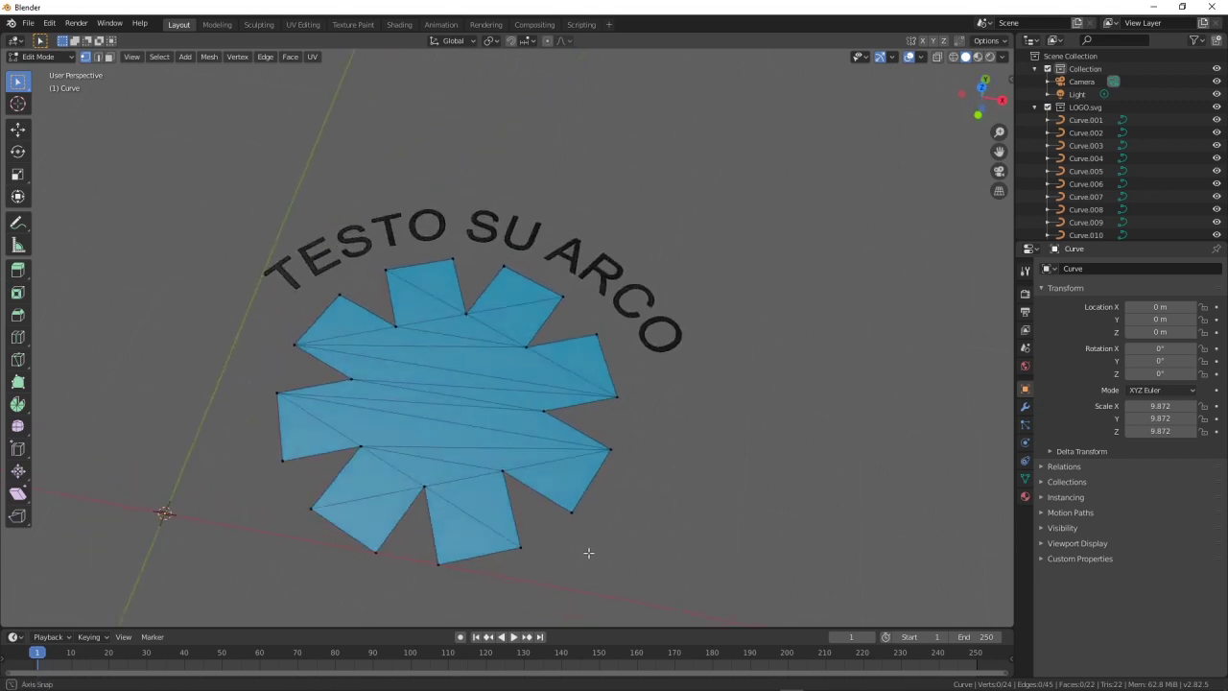
{"action": "key", "text": "a"}
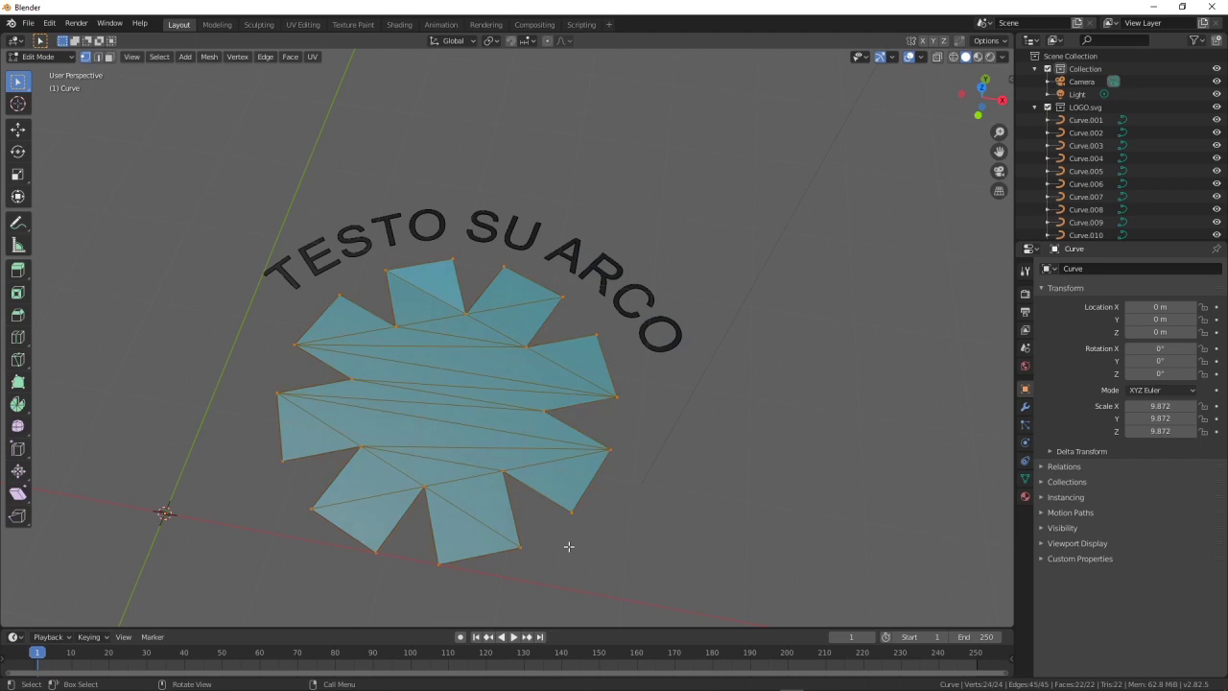
{"action": "mouse_move", "coordinate": [556, 540]}
{"action": "middle_mouse_down"}
{"action": "mouse_move", "coordinate": [548, 496]}
{"action": "mouse_move", "coordinate": [645, 437]}
{"action": "mouse_move", "coordinate": [570, 516]}
{"action": "middle_mouse_up"}
{"action": "key", "text": "e"}
{"action": "left_click", "coordinate": [548, 477]}
{"action": "key", "text": "Tab"}
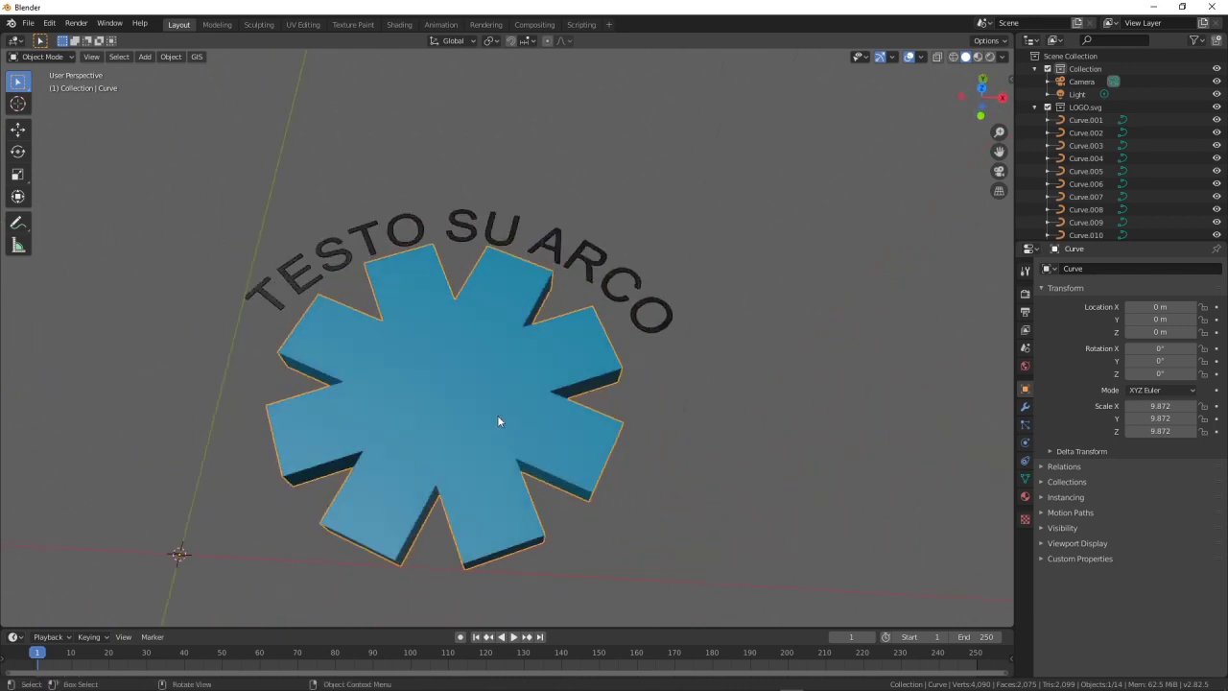
Convert all the TESTO SU ARCO letter curves into meshes
{"action": "left_click", "coordinate": [263, 298]}
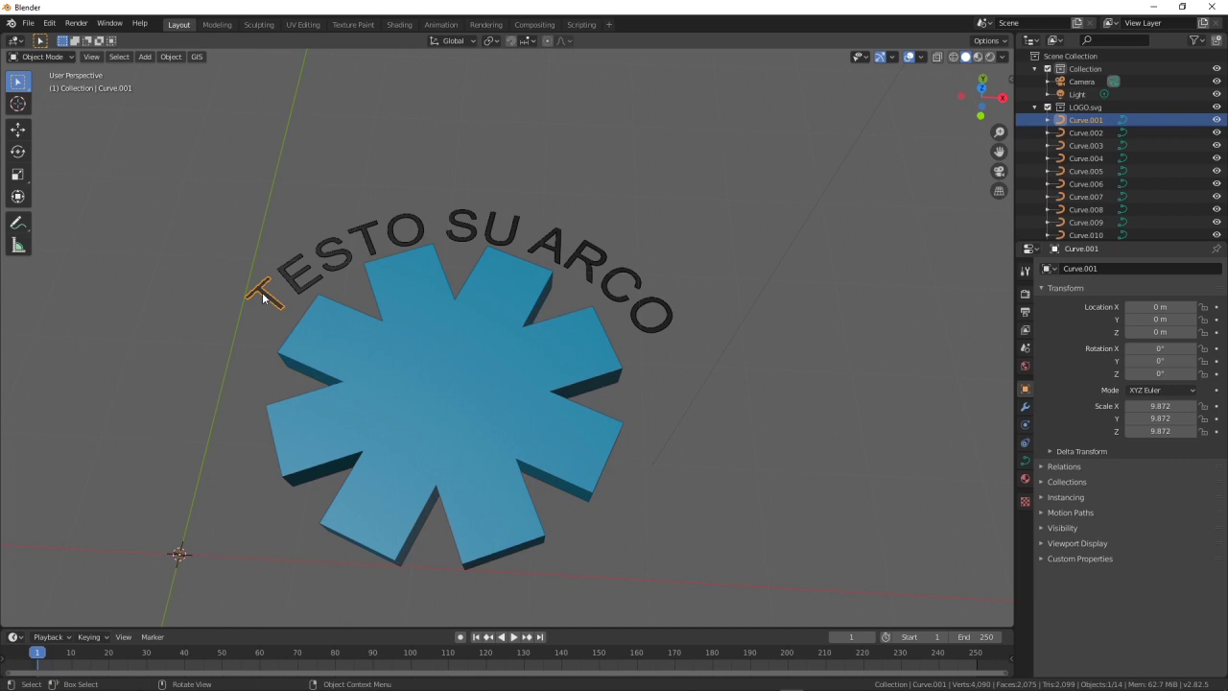
{"action": "left_click", "coordinate": [170, 58]}
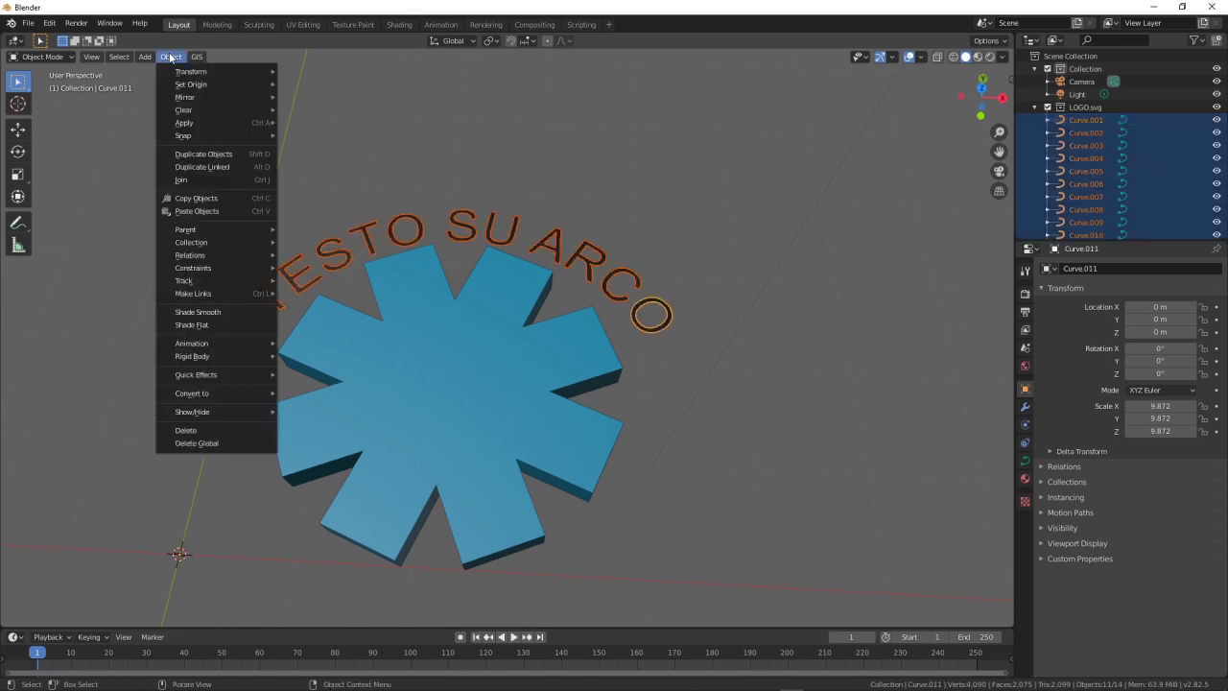
{"action": "mouse_move", "coordinate": [192, 393]}
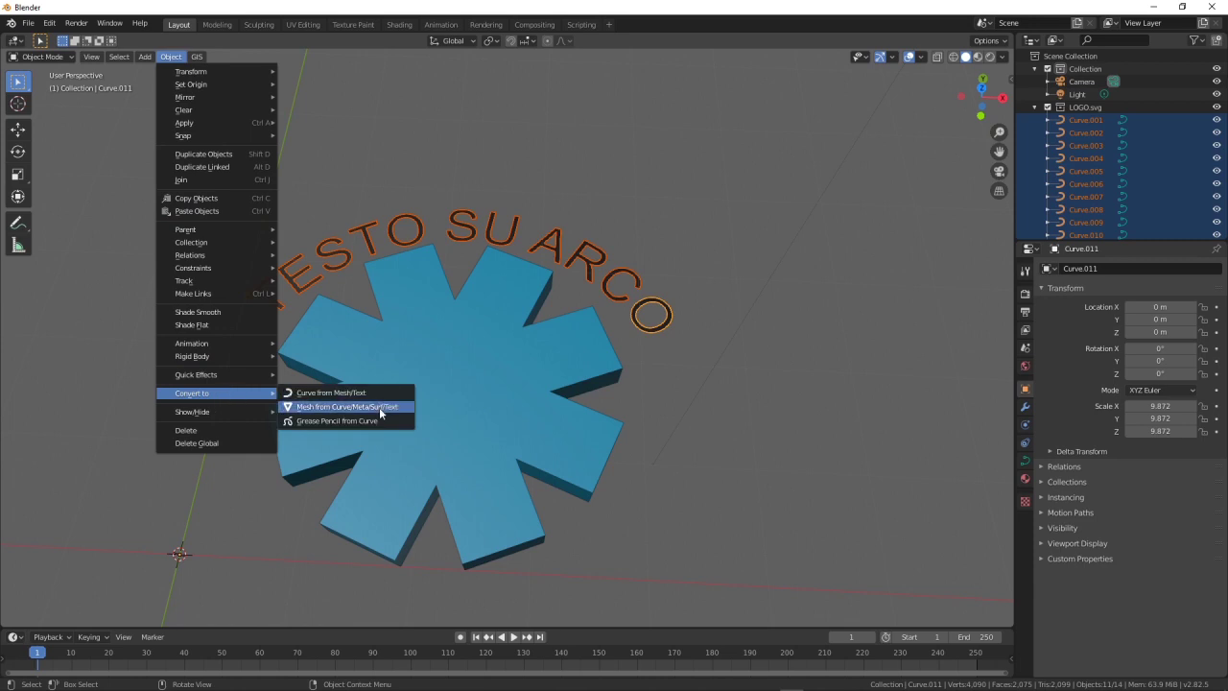
{"action": "left_click", "coordinate": [381, 410]}
Extrude all the letter geometry into thick 3D letters
{"action": "key", "text": "Tab"}
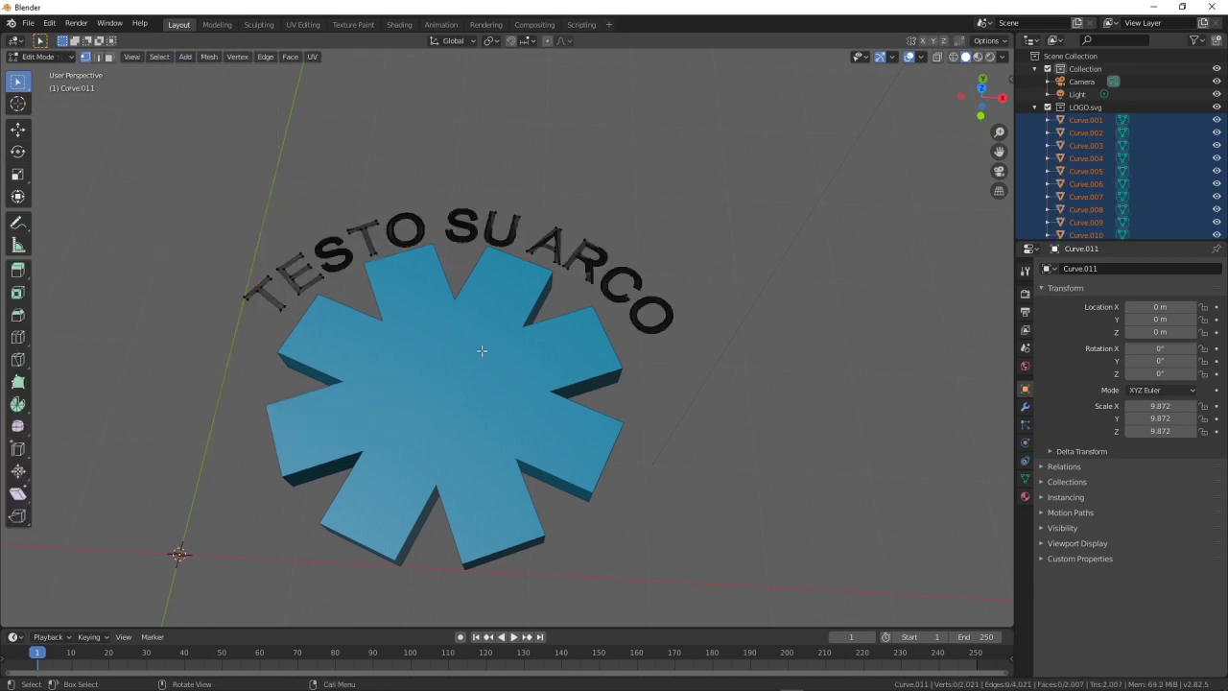
{"action": "key", "text": "a"}
{"action": "key", "text": "e"}
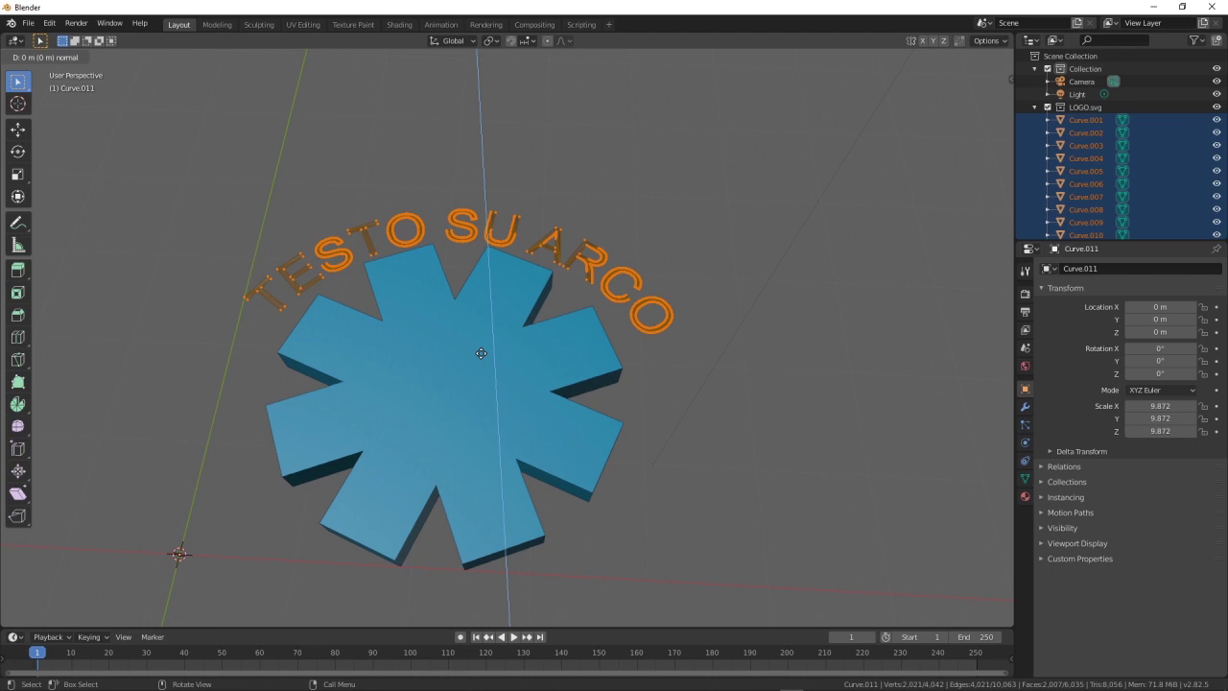
{"action": "left_click", "coordinate": [479, 342]}
{"action": "key", "text": "Tab"}
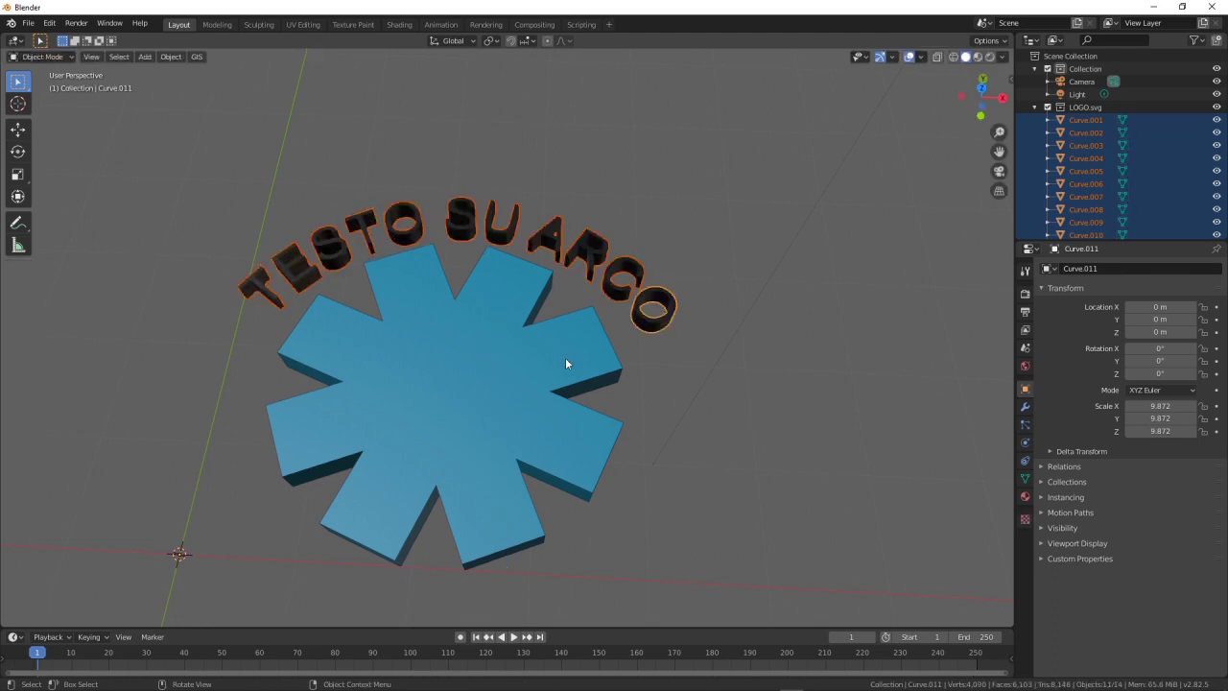
Change the base colour of the R and T letters to magenta
{"action": "left_click", "coordinate": [603, 261]}
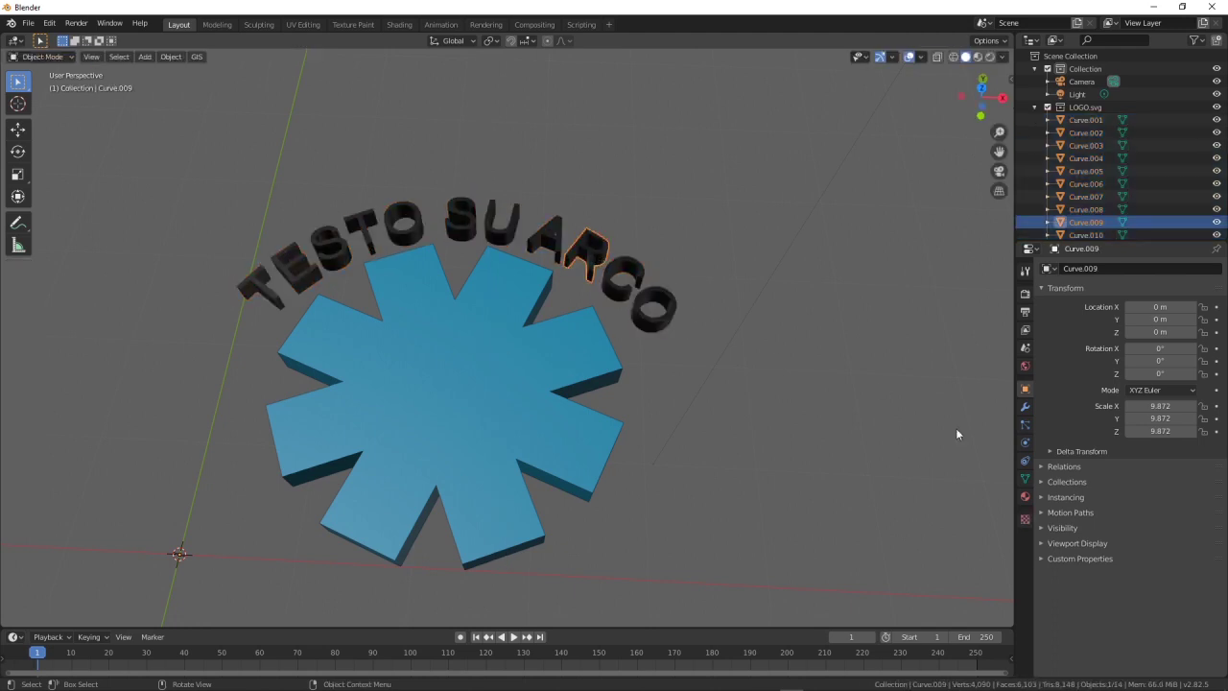
{"action": "left_click", "coordinate": [1024, 496]}
{"action": "left_click", "coordinate": [1142, 406]}
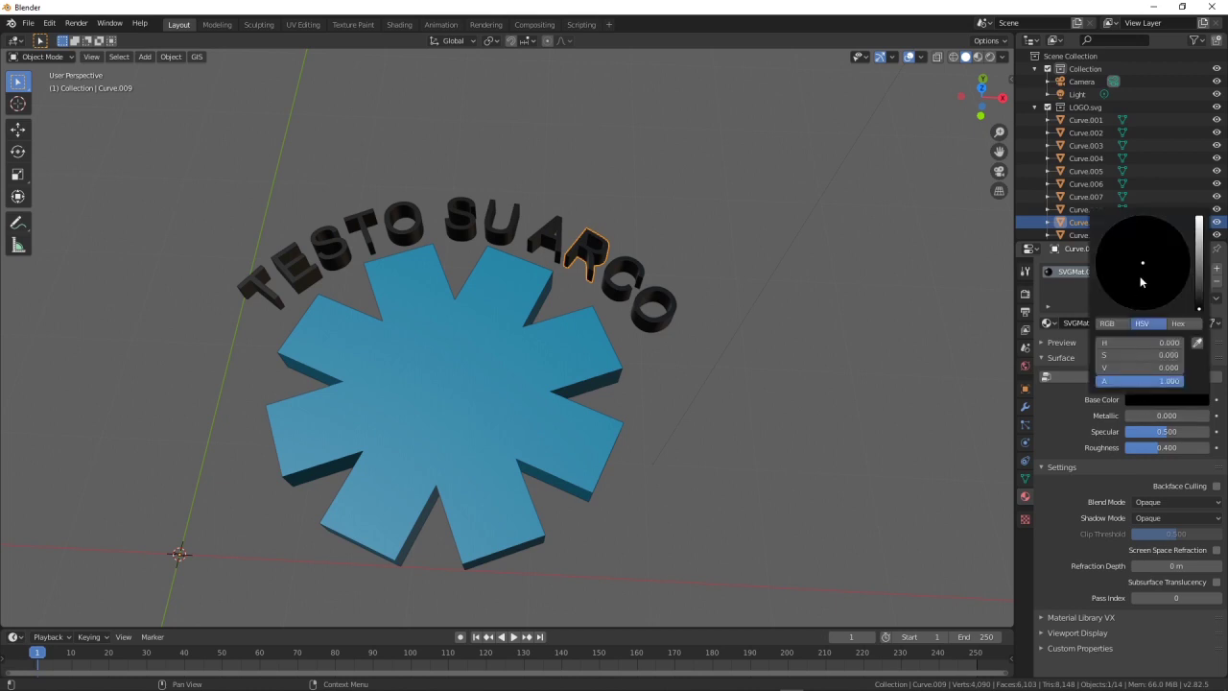
{"action": "left_click", "coordinate": [1198, 223]}
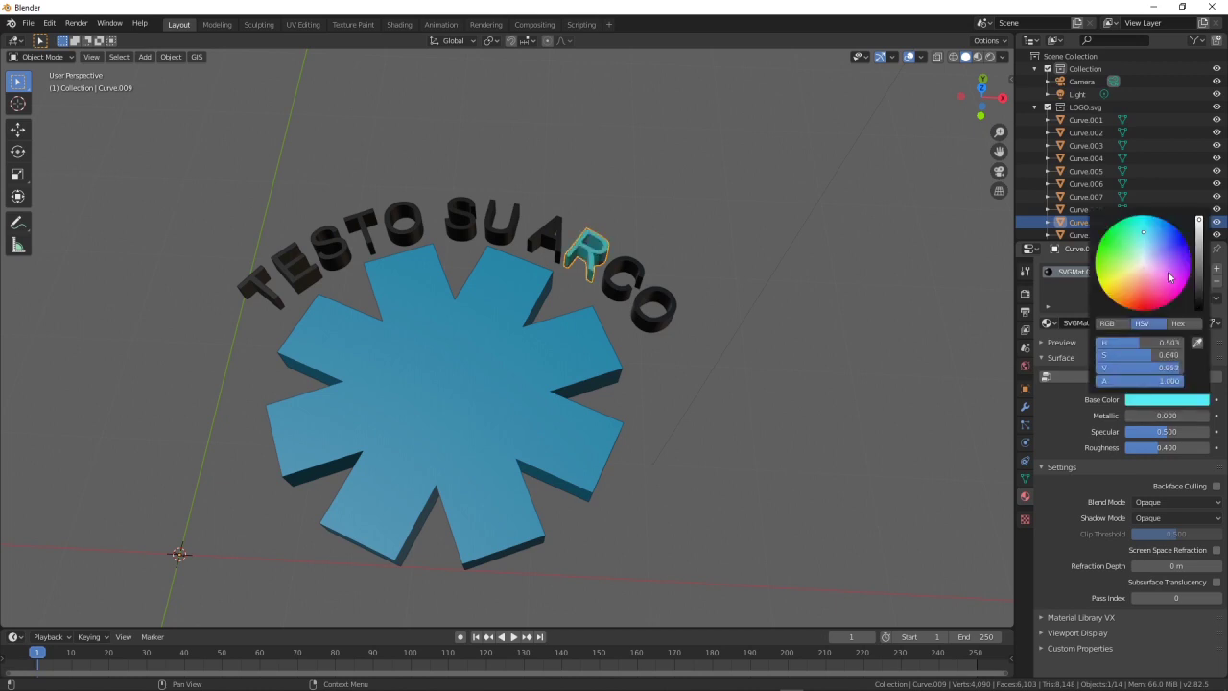
{"action": "left_click", "coordinate": [1170, 277]}
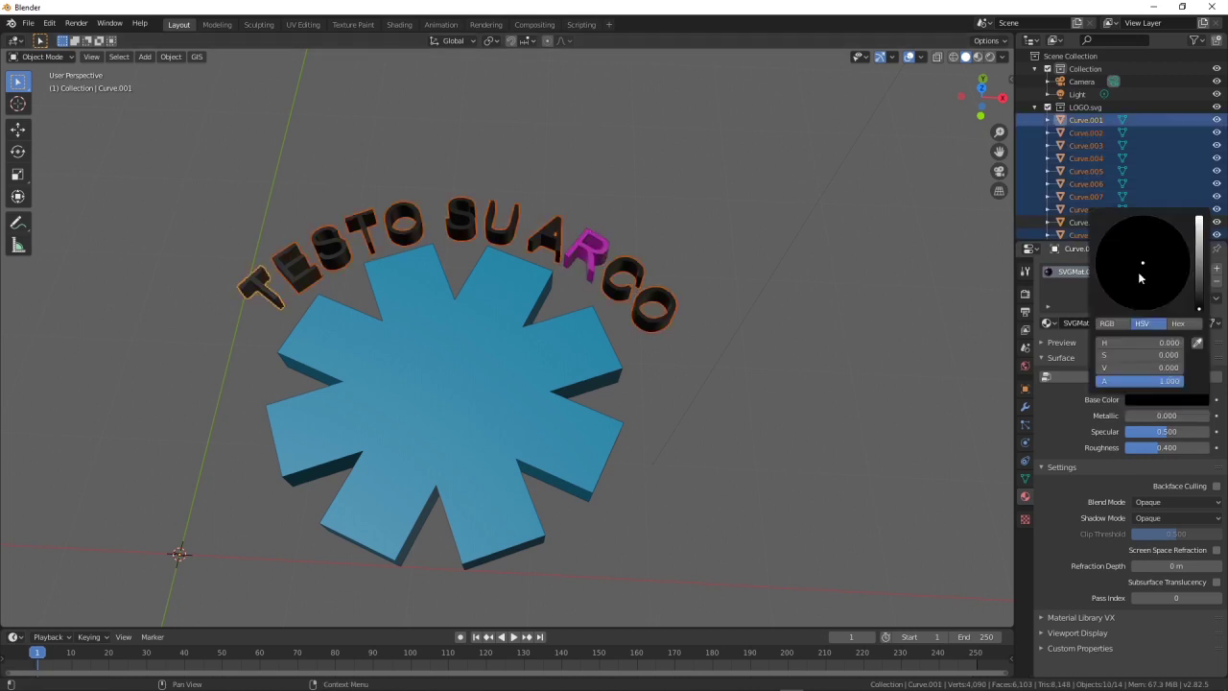
{"action": "left_click", "coordinate": [1198, 223]}
{"action": "left_click", "coordinate": [1179, 282]}
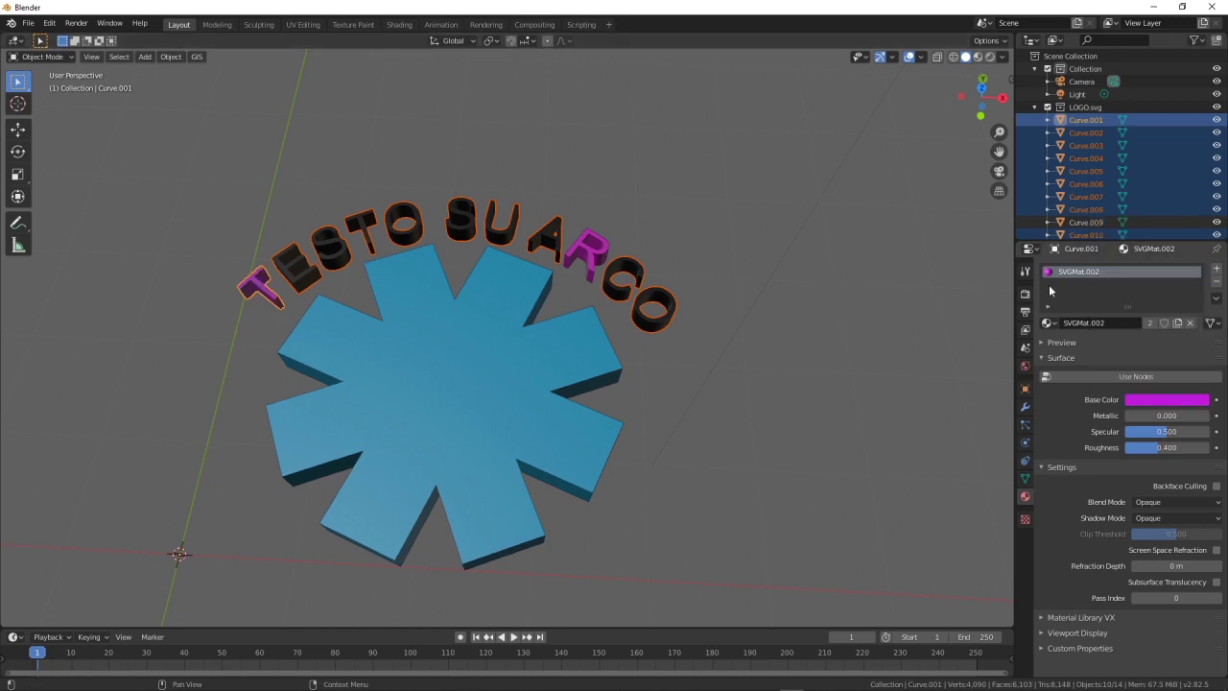
Orbit around the logo and select the blue star
{"action": "left_click", "coordinate": [653, 305]}
{"action": "mouse_move", "coordinate": [652, 305]}
{"action": "middle_mouse_down"}
{"action": "mouse_move", "coordinate": [545, 424]}
{"action": "mouse_move", "coordinate": [559, 487]}
{"action": "mouse_move", "coordinate": [542, 522]}
{"action": "mouse_move", "coordinate": [598, 341]}
{"action": "mouse_move", "coordinate": [521, 465]}
{"action": "mouse_move", "coordinate": [540, 375]}
{"action": "mouse_move", "coordinate": [584, 425]}
{"action": "mouse_move", "coordinate": [509, 391]}
{"action": "mouse_move", "coordinate": [567, 398]}
{"action": "mouse_move", "coordinate": [674, 352]}
{"action": "mouse_move", "coordinate": [510, 341]}
{"action": "mouse_move", "coordinate": [510, 325]}
{"action": "middle_mouse_up"}
{"action": "left_click", "coordinate": [424, 473]}
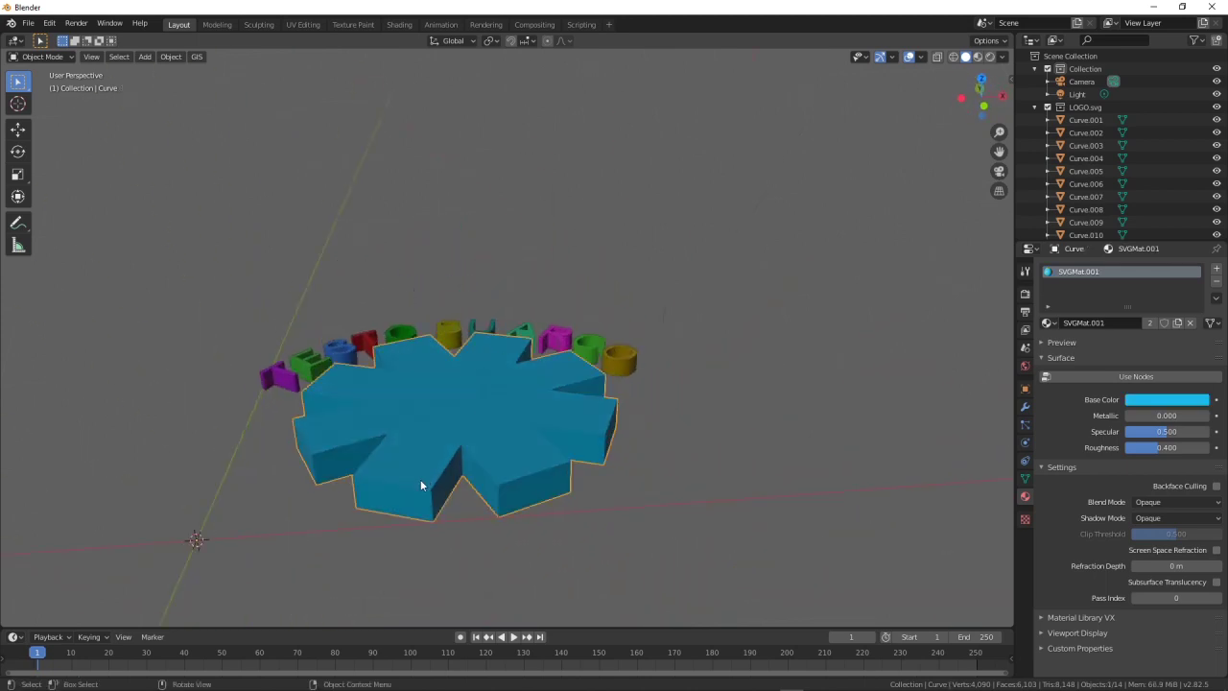
Bevel the top front edge of one star arm with 4 segments, then return to Object Mode
{"action": "key", "text": "Tab"}
{"action": "left_click", "coordinate": [409, 483]}
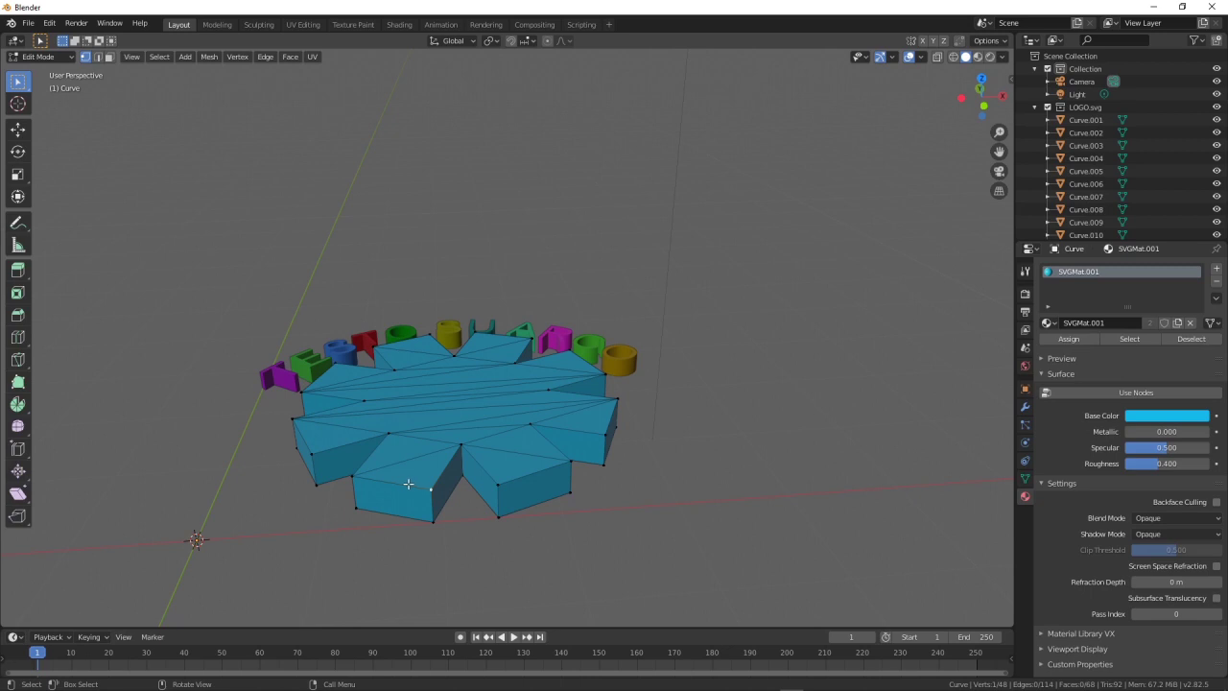
{"action": "left_click", "coordinate": [97, 57]}
{"action": "left_click", "coordinate": [398, 485]}
{"action": "key", "text": "ctrl+b"}
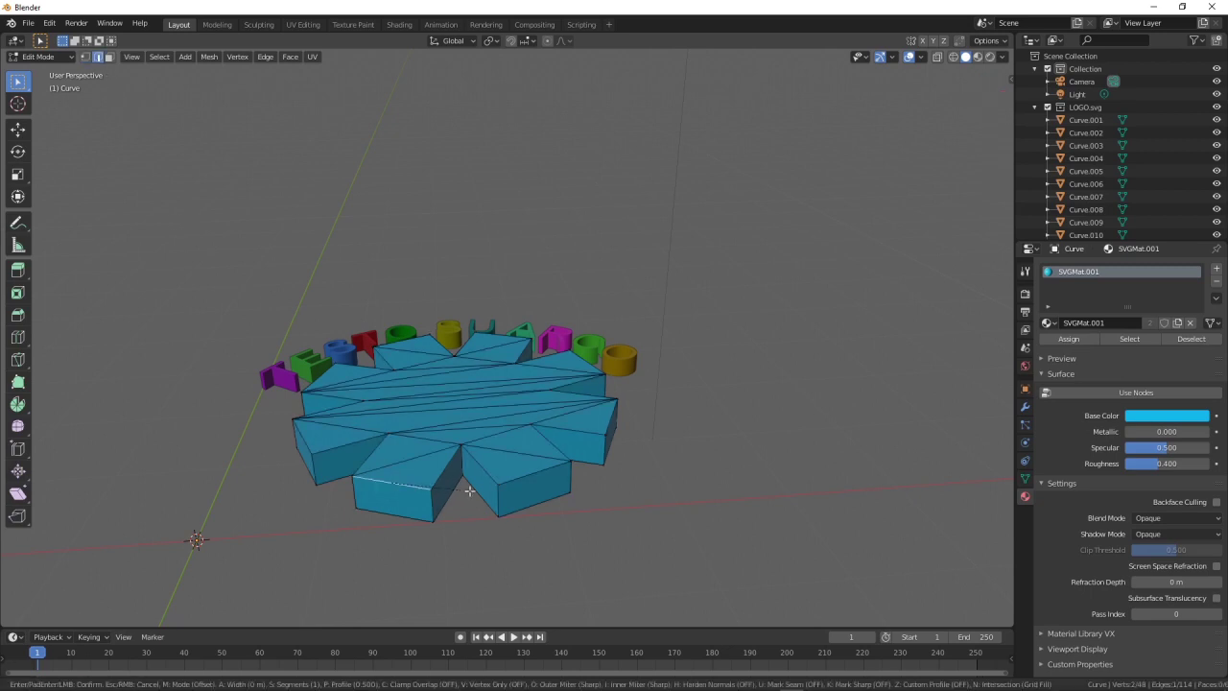
{"action": "scroll", "coordinate": [470, 480], "scroll_direction": "up", "scroll_amount": 1}
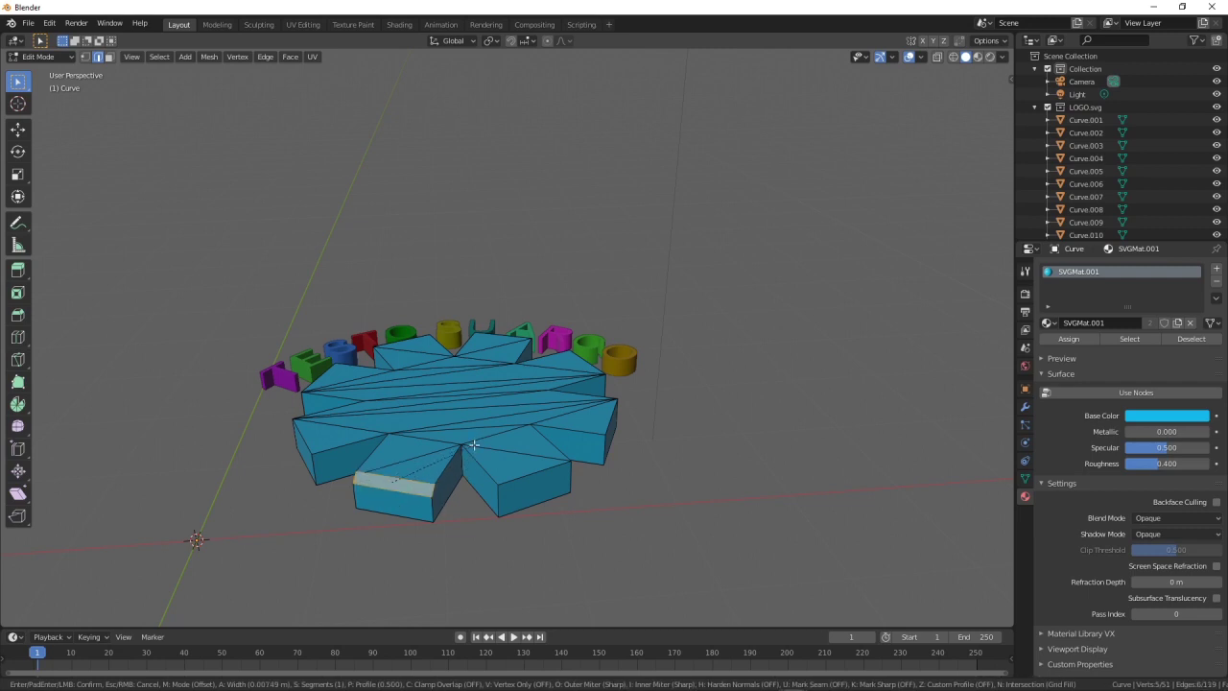
{"action": "scroll", "coordinate": [473, 445], "scroll_direction": "up", "scroll_amount": 2}
{"action": "left_click", "coordinate": [473, 445]}
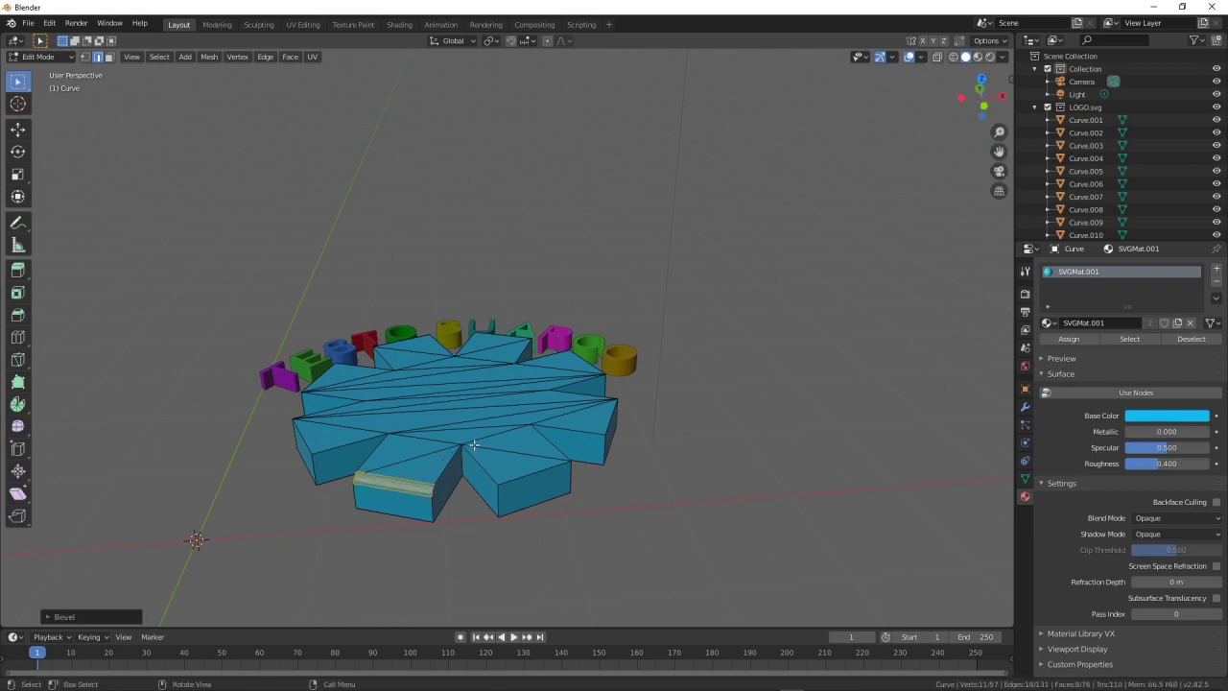
{"action": "middle_click_drag", "start_coordinate": [491, 509], "coordinate": [473, 491]}
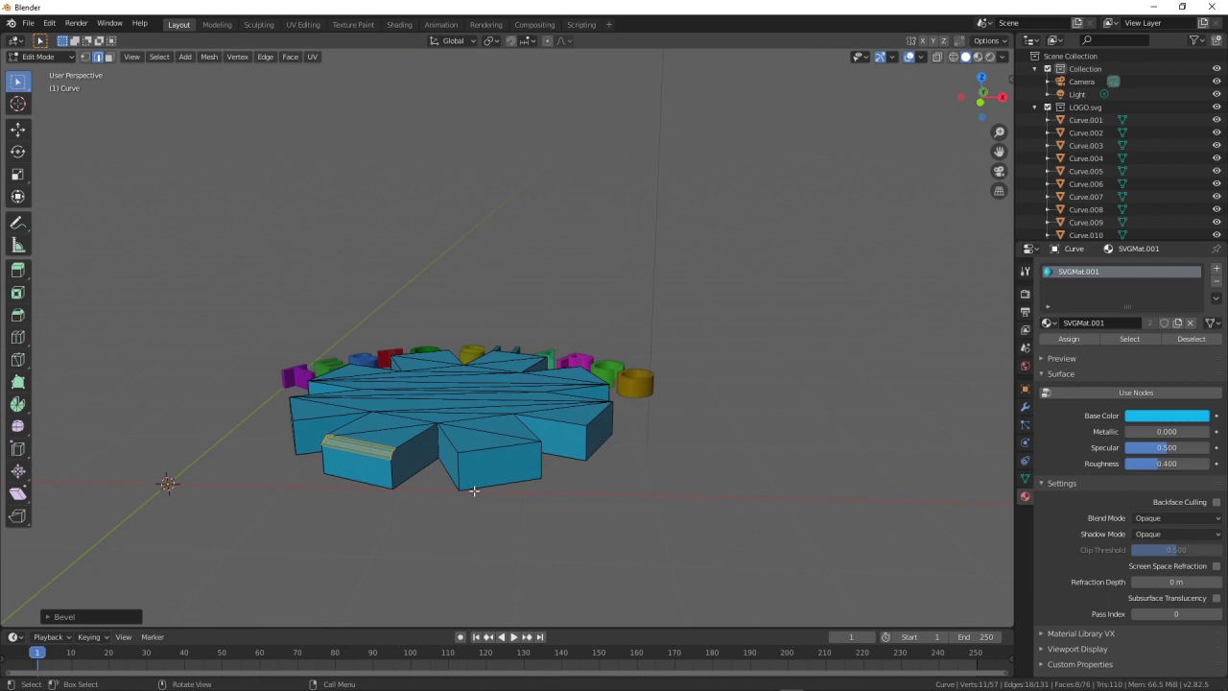
{"action": "key", "text": "Tab"}
Orbit to a top-down view of the logo and inspect the star's top edges in Edit Mode
{"action": "middle_click_drag", "start_coordinate": [402, 479], "coordinate": [554, 488]}
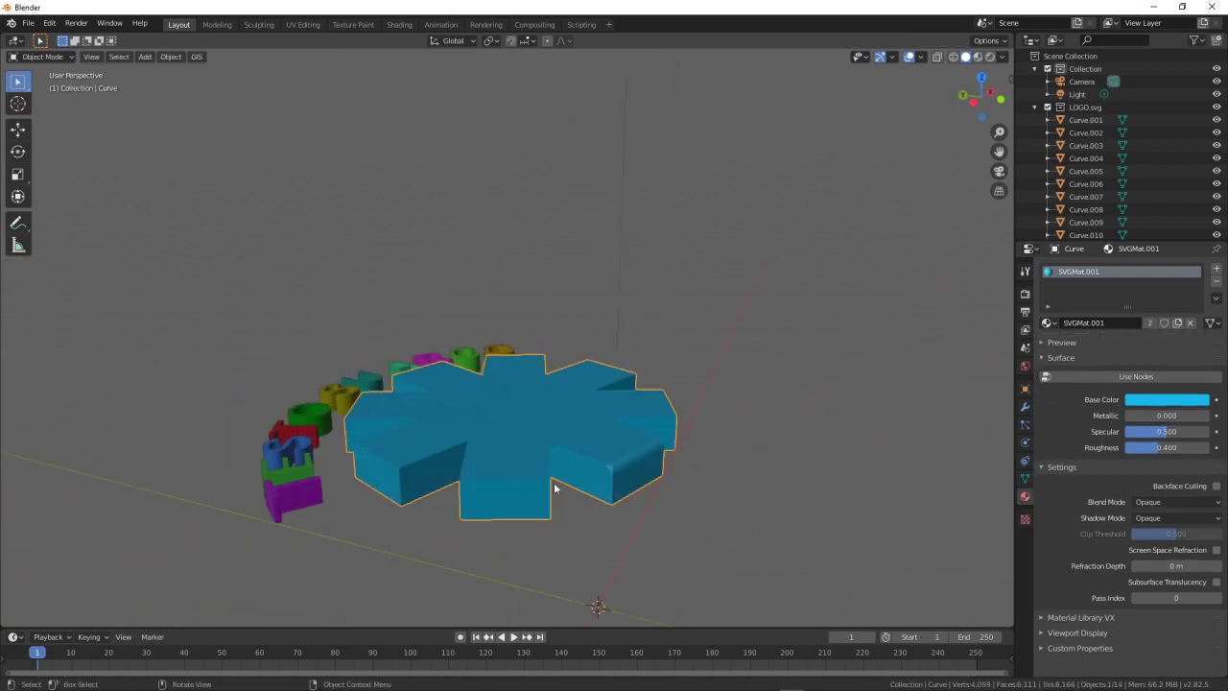
{"action": "mouse_move", "coordinate": [649, 500]}
{"action": "middle_mouse_down"}
{"action": "mouse_move", "coordinate": [498, 510]}
{"action": "mouse_move", "coordinate": [495, 540]}
{"action": "middle_mouse_up"}
{"action": "mouse_move", "coordinate": [473, 449]}
{"action": "middle_mouse_down"}
{"action": "mouse_move", "coordinate": [479, 512]}
{"action": "mouse_move", "coordinate": [481, 452]}
{"action": "mouse_move", "coordinate": [425, 459]}
{"action": "middle_mouse_up"}
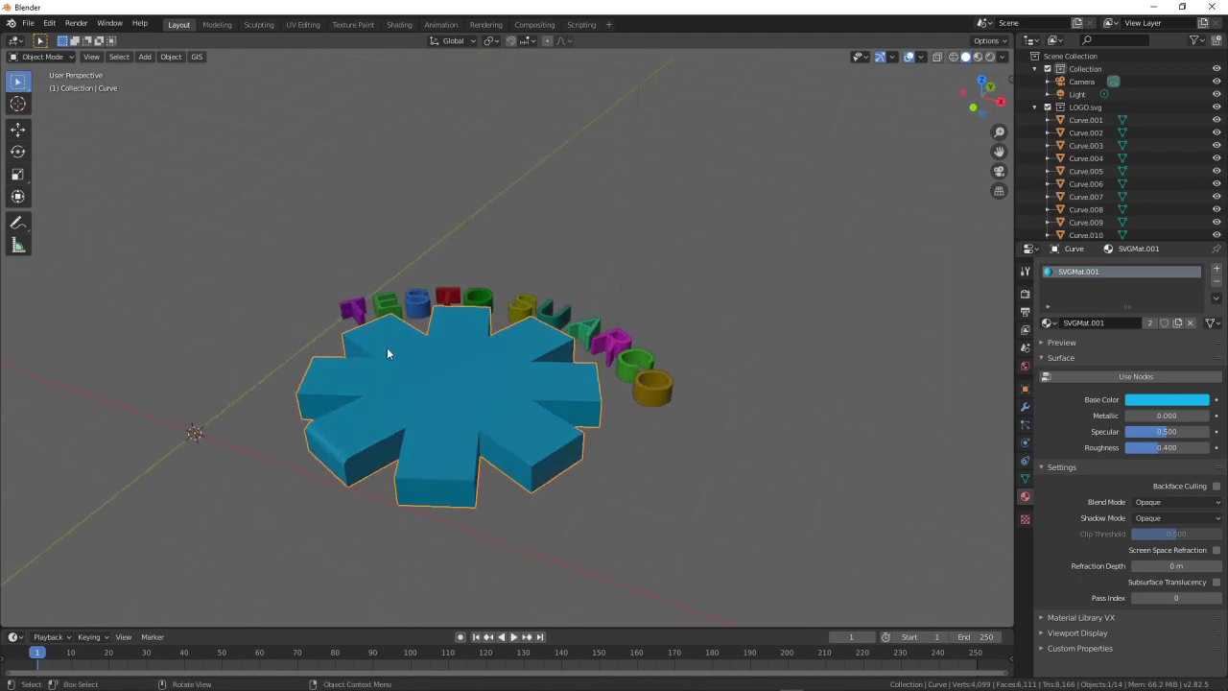
{"action": "key", "text": "Tab"}
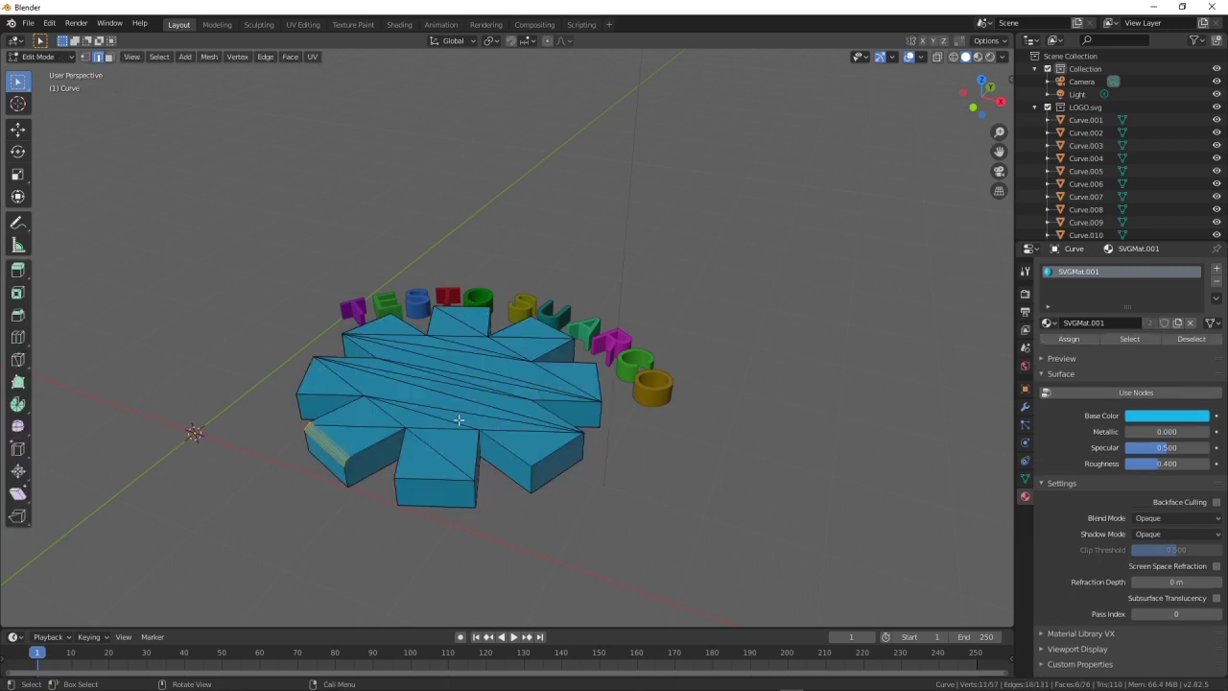
{"action": "key", "text": "Tab"}
{"action": "key", "text": "Tab"}
{"action": "left_click", "coordinate": [445, 408]}
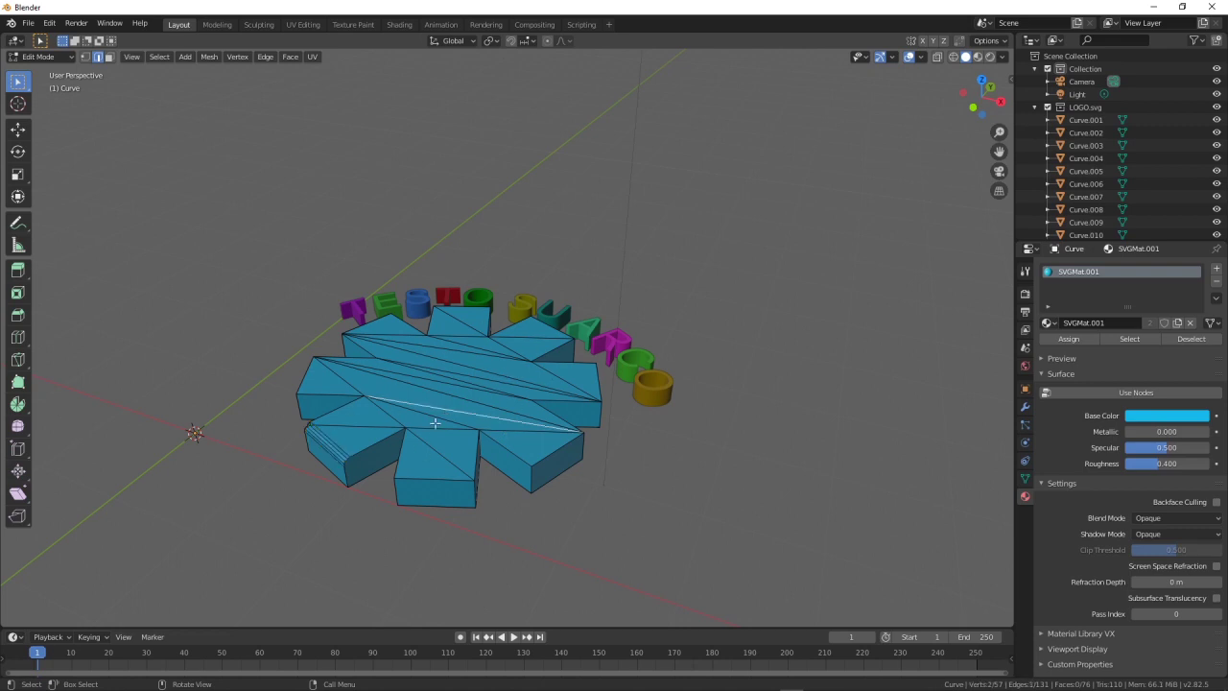
{"action": "left_click", "coordinate": [433, 408]}
{"action": "mouse_move", "coordinate": [600, 485]}
{"action": "middle_mouse_down"}
{"action": "mouse_move", "coordinate": [574, 499]}
{"action": "mouse_move", "coordinate": [588, 541]}
{"action": "middle_mouse_up"}
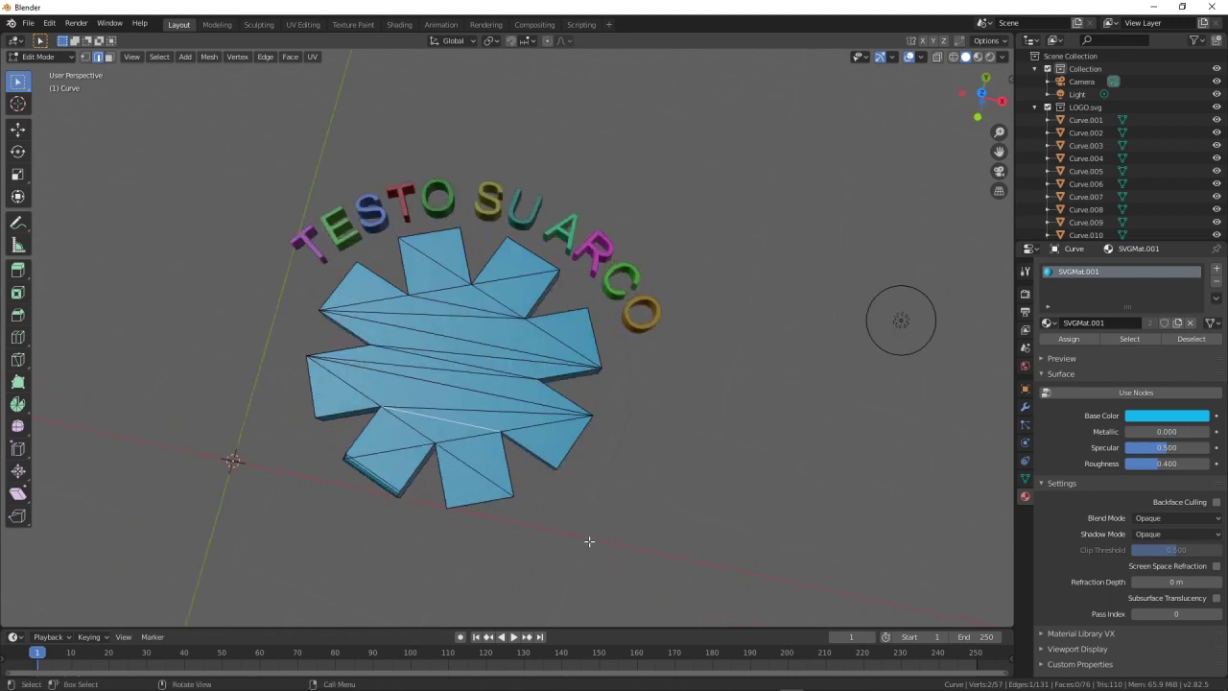
{"action": "key", "text": "Tab"}
{"action": "middle_click_drag", "start_coordinate": [503, 498], "coordinate": [516, 498]}
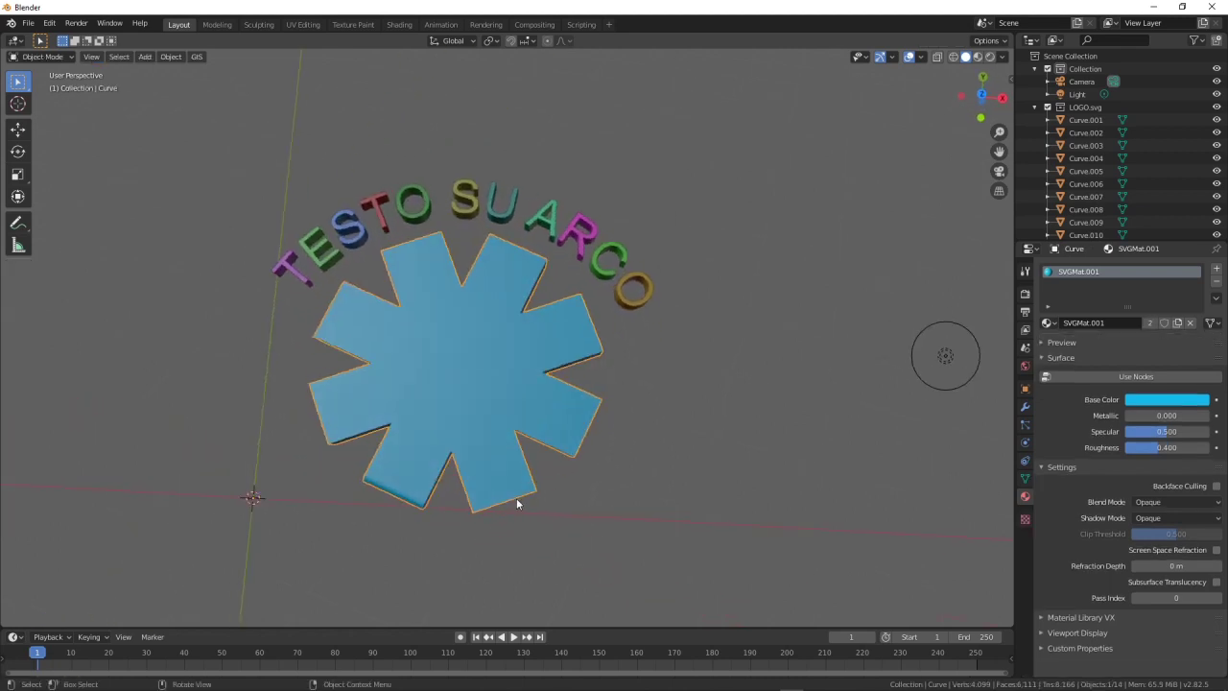
{"action": "scroll", "coordinate": [492, 491], "scroll_direction": "down", "scroll_amount": 2}
{"action": "mouse_move", "coordinate": [531, 458]}
{"action": "middle_mouse_down"}
{"action": "mouse_move", "coordinate": [551, 416]}
{"action": "mouse_move", "coordinate": [605, 397]}
{"action": "mouse_move", "coordinate": [570, 409]}
{"action": "middle_mouse_up"}
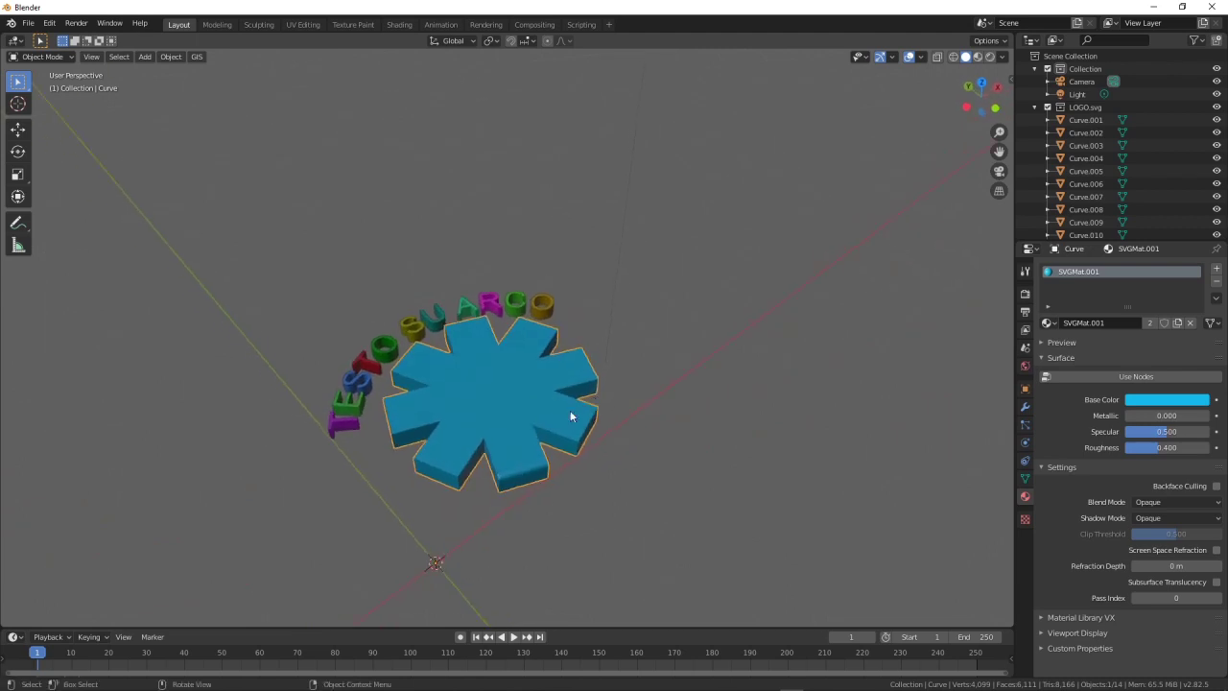
{"action": "mouse_move", "coordinate": [518, 447]}
{"action": "middle_mouse_down"}
{"action": "mouse_move", "coordinate": [544, 347]}
{"action": "mouse_move", "coordinate": [531, 438]}
{"action": "mouse_move", "coordinate": [562, 378]}
{"action": "mouse_move", "coordinate": [562, 425]}
{"action": "mouse_move", "coordinate": [553, 416]}
{"action": "mouse_move", "coordinate": [545, 444]}
{"action": "mouse_move", "coordinate": [518, 433]}
{"action": "mouse_move", "coordinate": [519, 413]}
{"action": "mouse_move", "coordinate": [375, 454]}
{"action": "mouse_move", "coordinate": [508, 430]}
{"action": "mouse_move", "coordinate": [460, 426]}
{"action": "mouse_move", "coordinate": [441, 406]}
{"action": "mouse_move", "coordinate": [437, 435]}
{"action": "middle_mouse_up"}
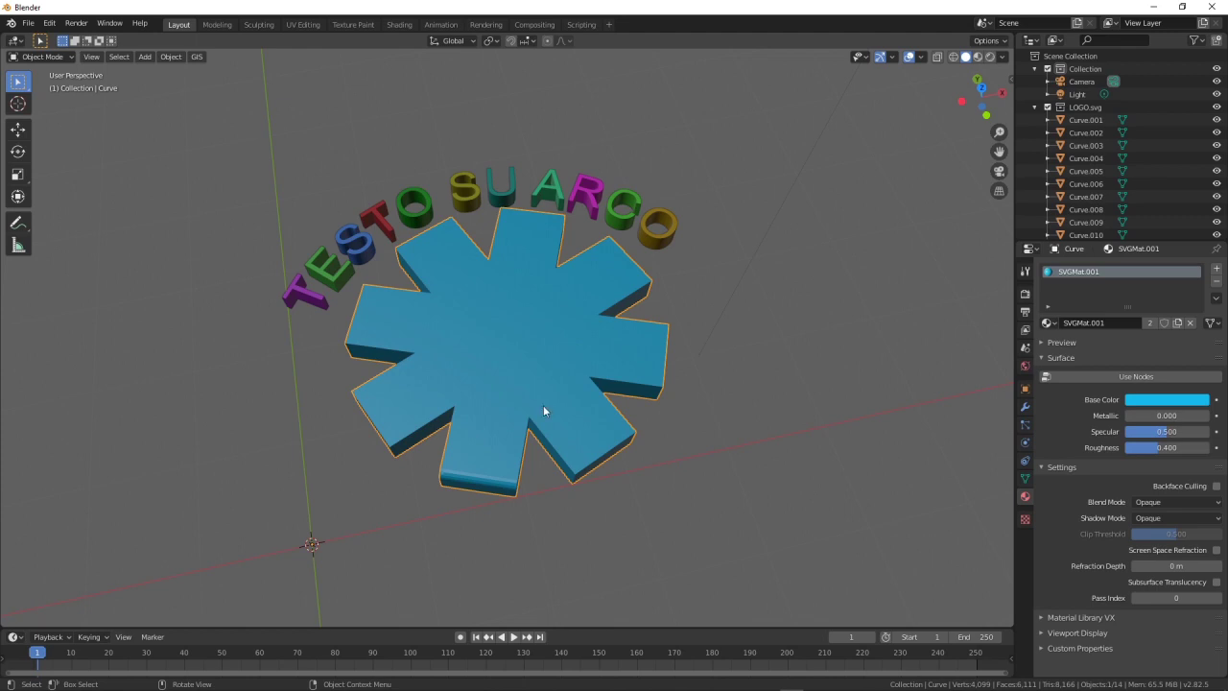
{"action": "mouse_move", "coordinate": [652, 431]}
{"action": "middle_mouse_down"}
{"action": "mouse_move", "coordinate": [716, 359]}
{"action": "mouse_move", "coordinate": [575, 431]}
{"action": "middle_mouse_up"}
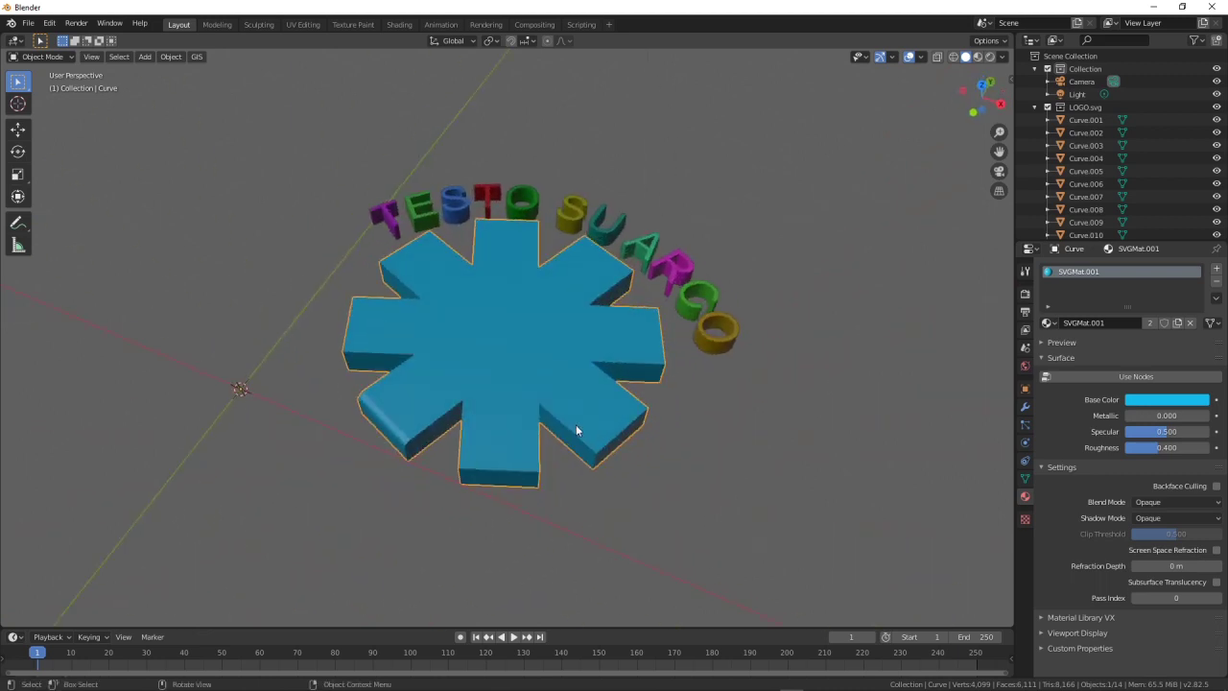